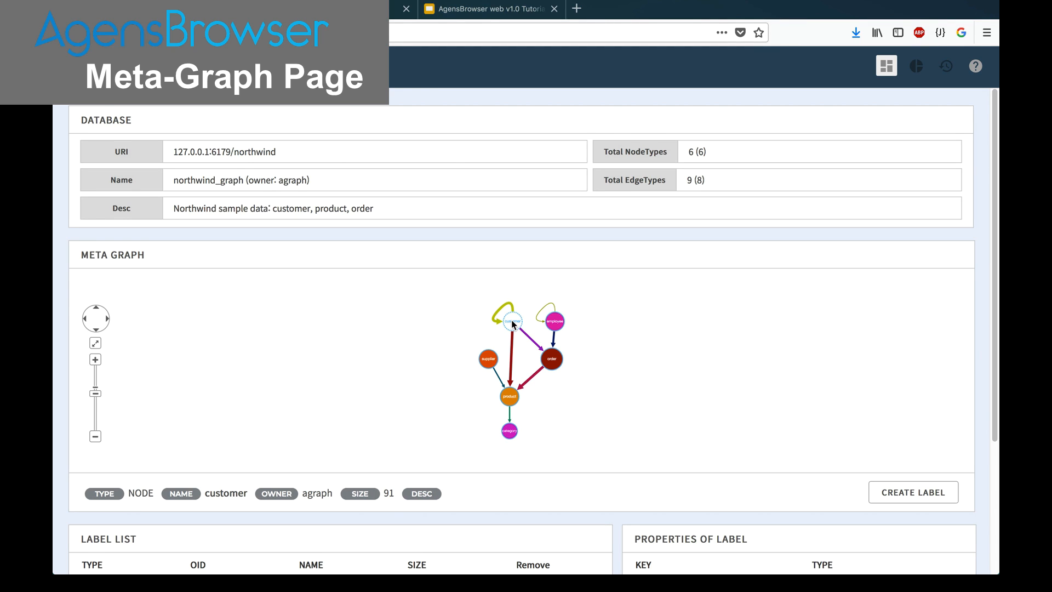
Step: Inspect the details of the order, product, employee, supplier and category nodes, plus the orders edge and its properties, in the meta graph
left_click(554, 361)
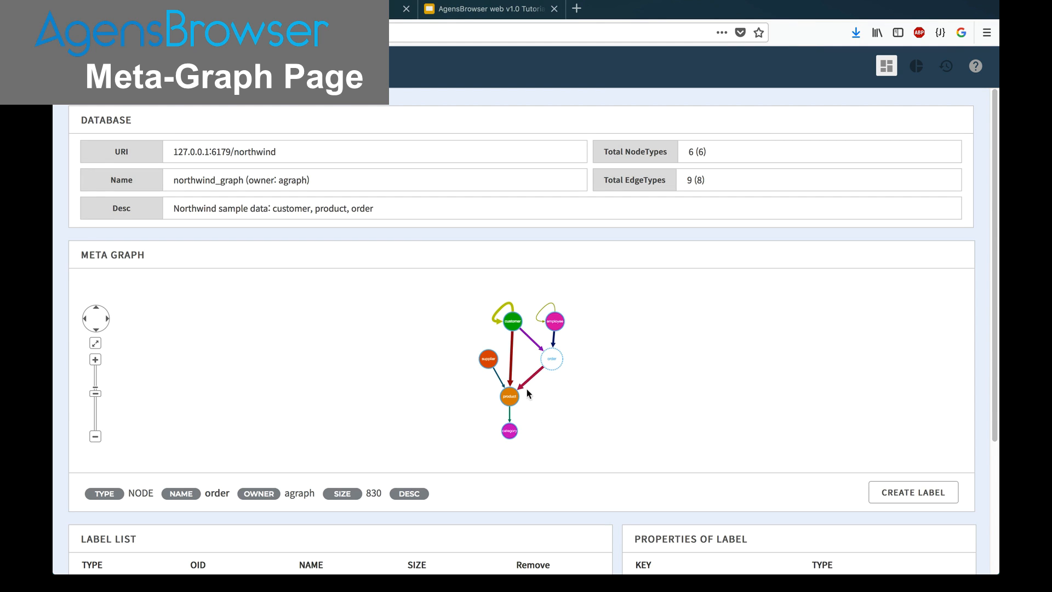
left_click(514, 398)
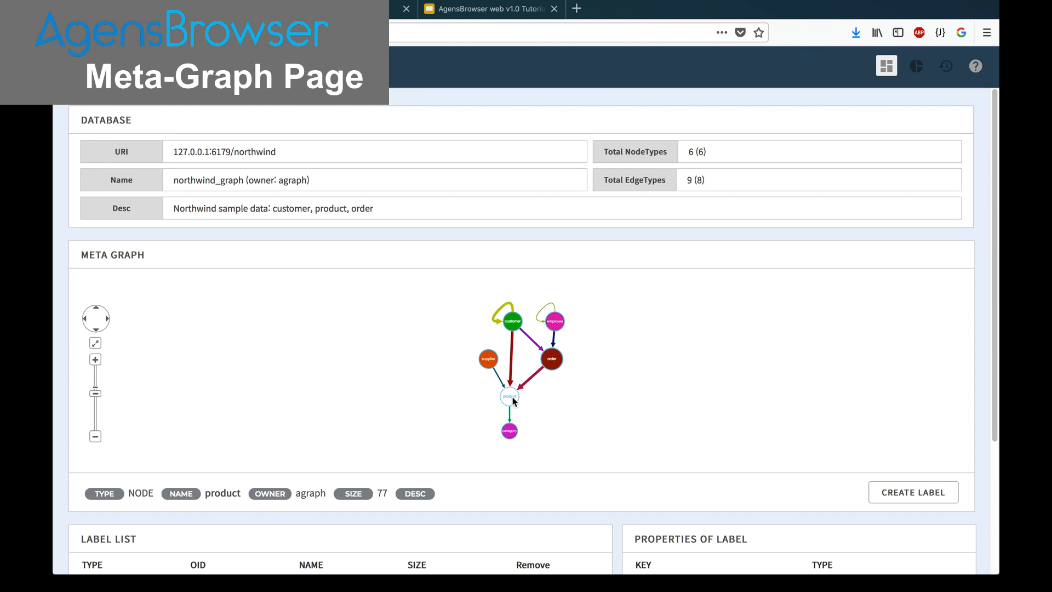
left_click(556, 323)
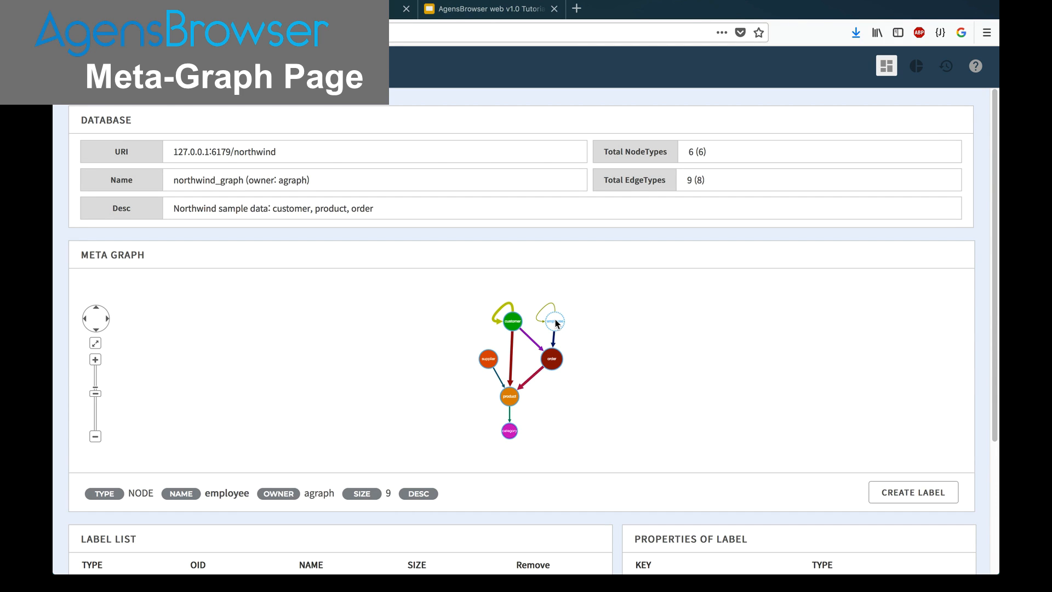
left_click(513, 401)
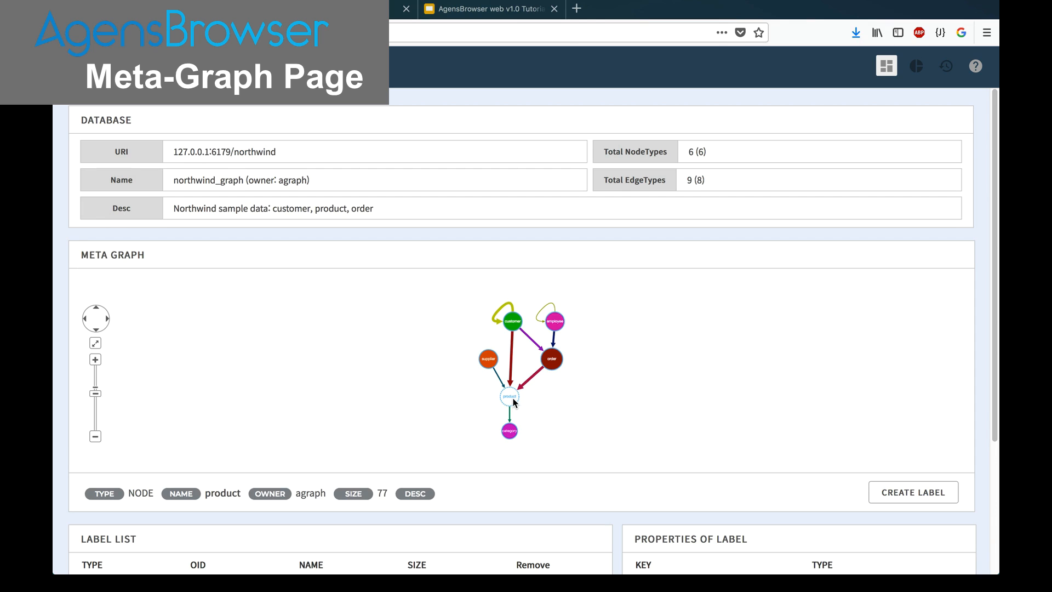
left_click(488, 359)
left_click(553, 359)
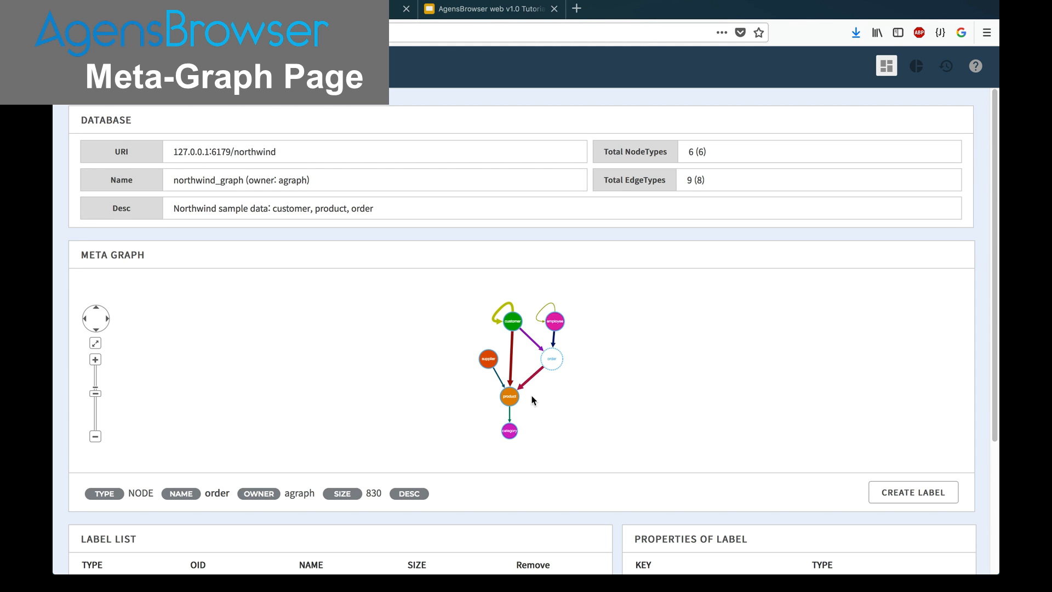
left_click(509, 431)
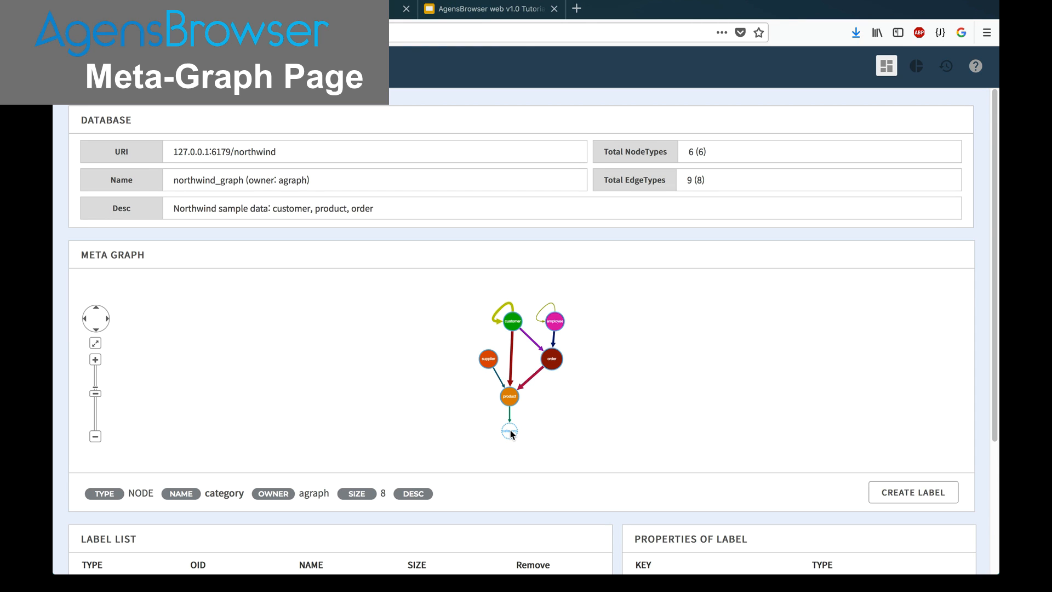
left_click(551, 365)
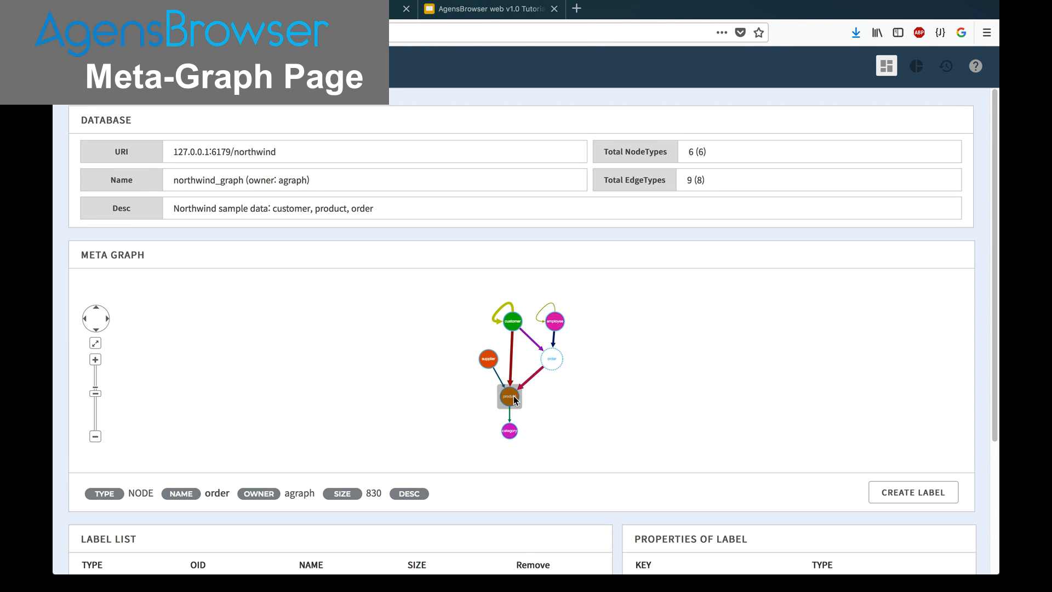
left_click(513, 396)
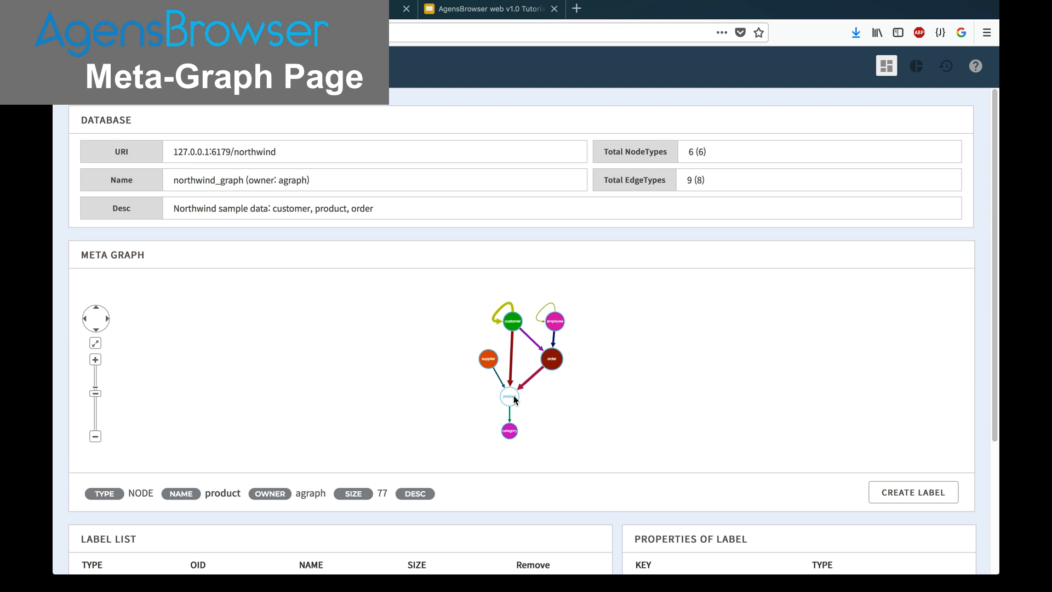
left_click(536, 377)
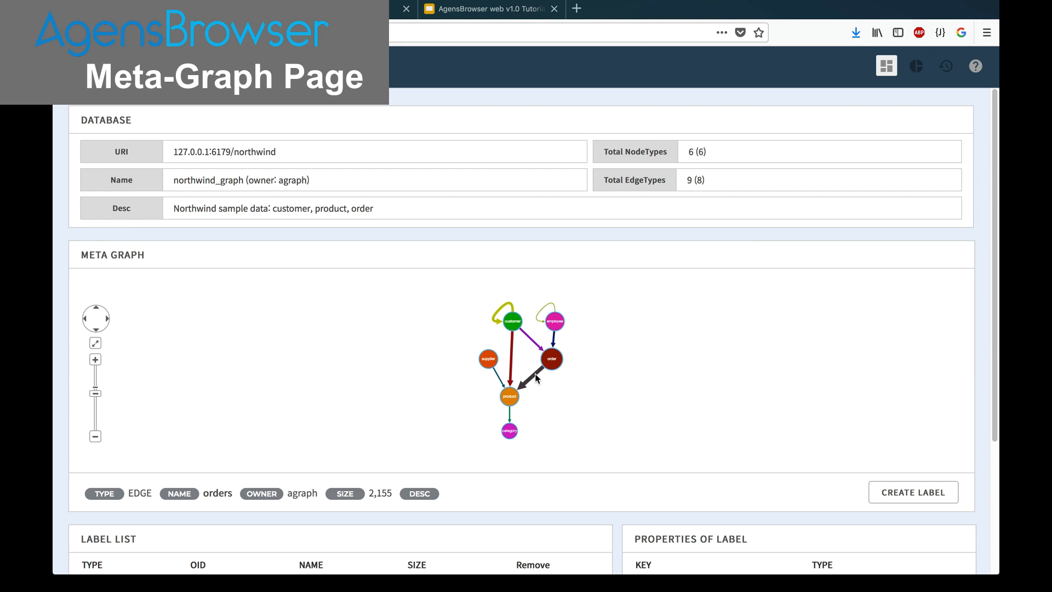
scroll(630, 402, "down", 3)
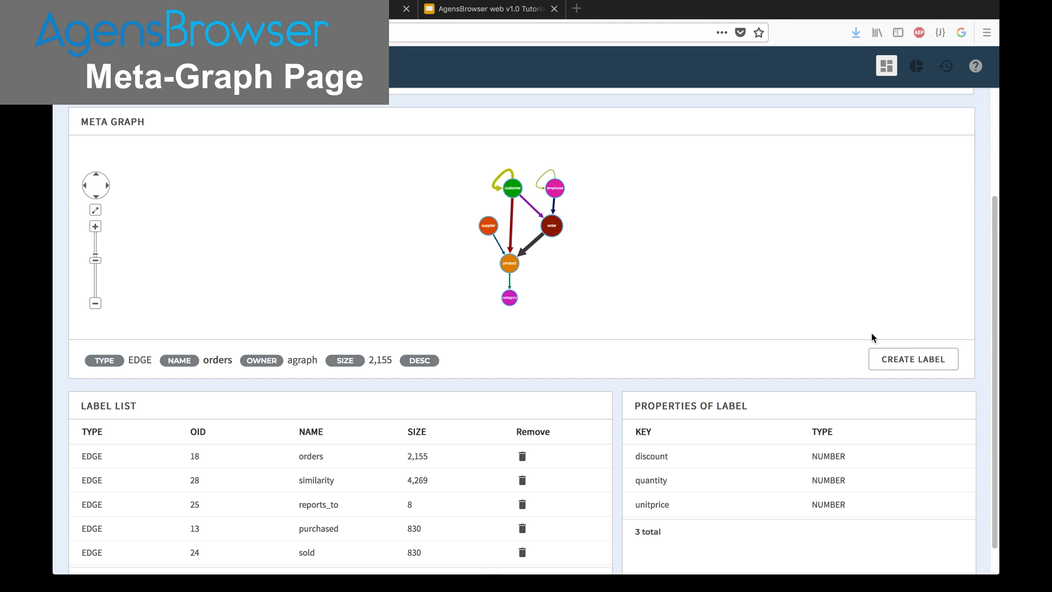
Step: View the new label form and the delete confirmation for the orders edge label, cancelling both
left_click(920, 360)
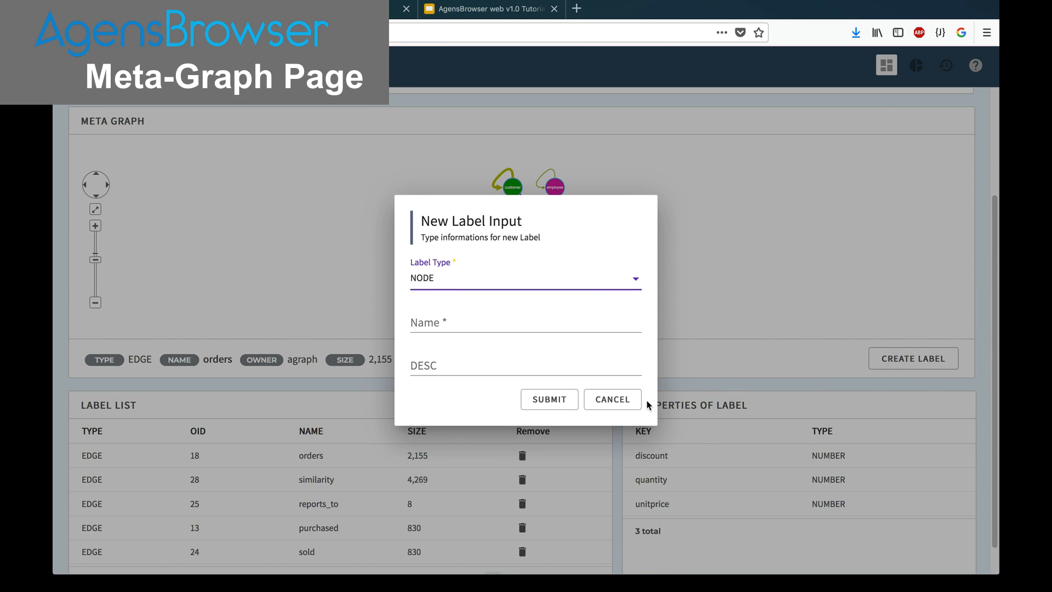
left_click(623, 402)
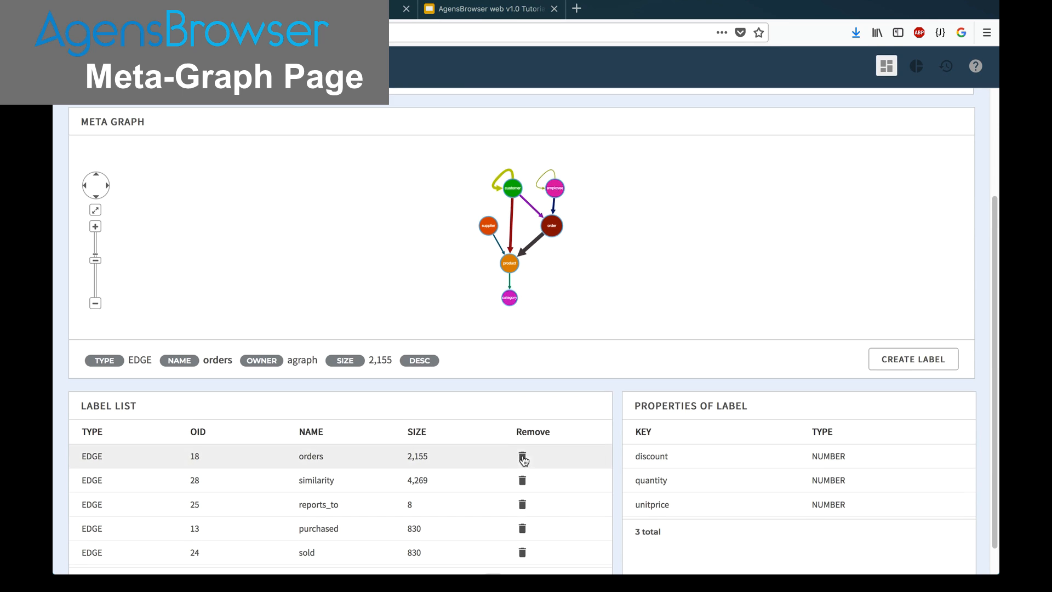
left_click(522, 456)
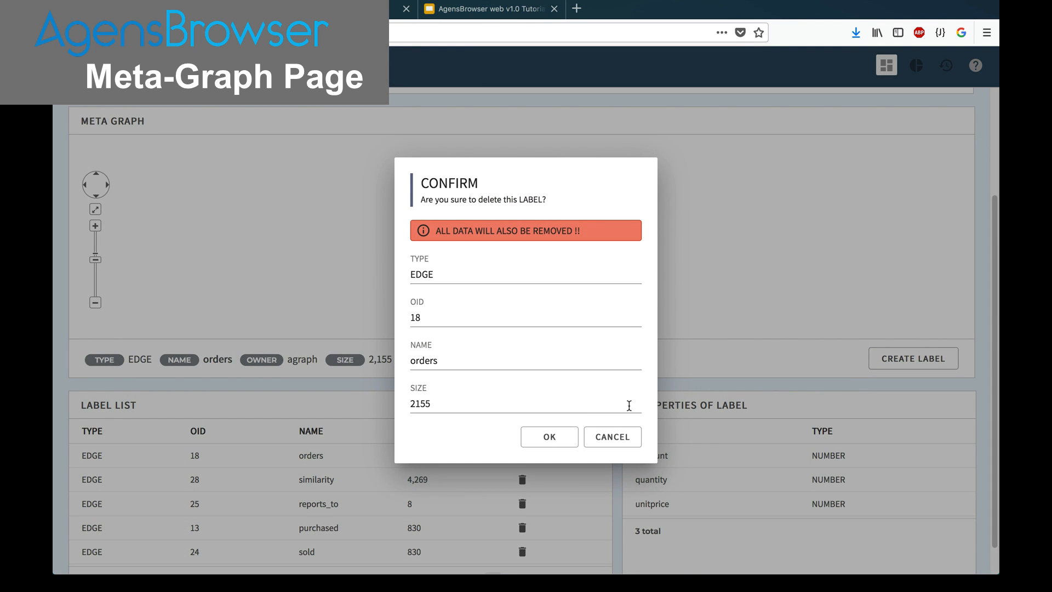
left_click(612, 436)
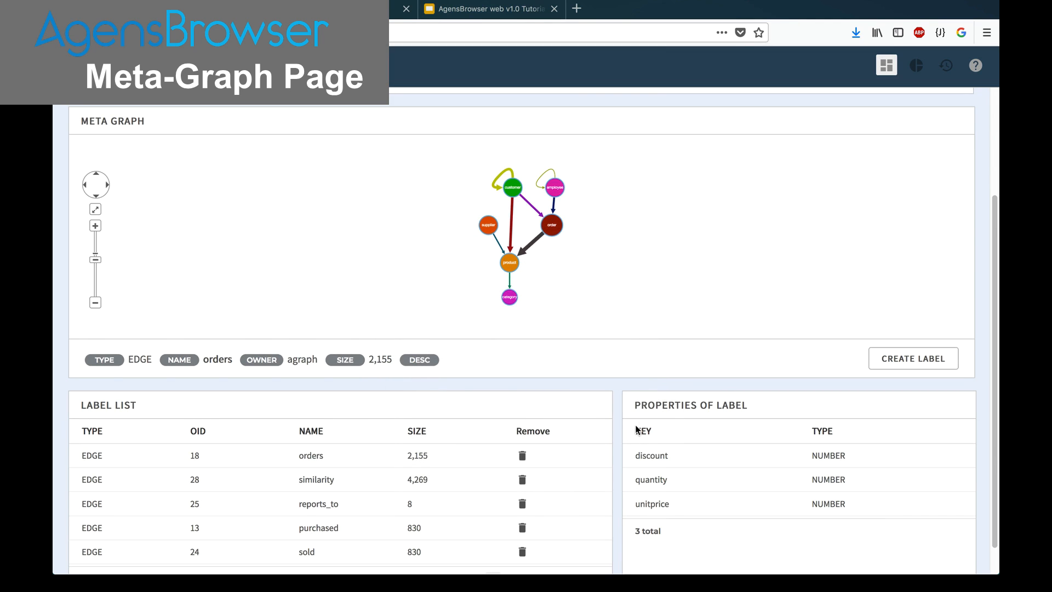
scroll(693, 349, "up", 5)
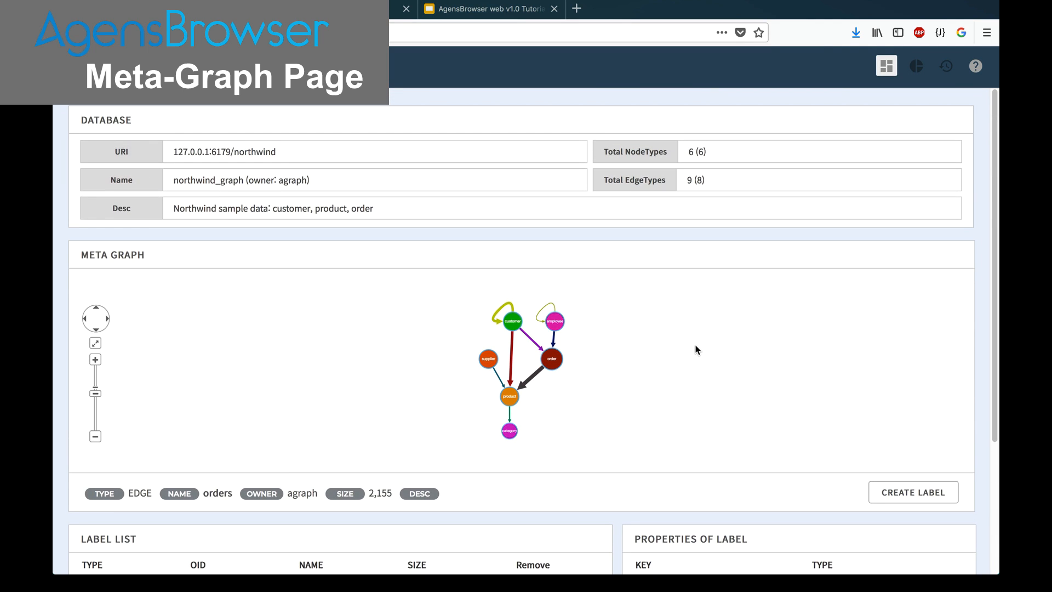
Step: Switch to the query page and open the saved project "sample project#01"
left_click(919, 66)
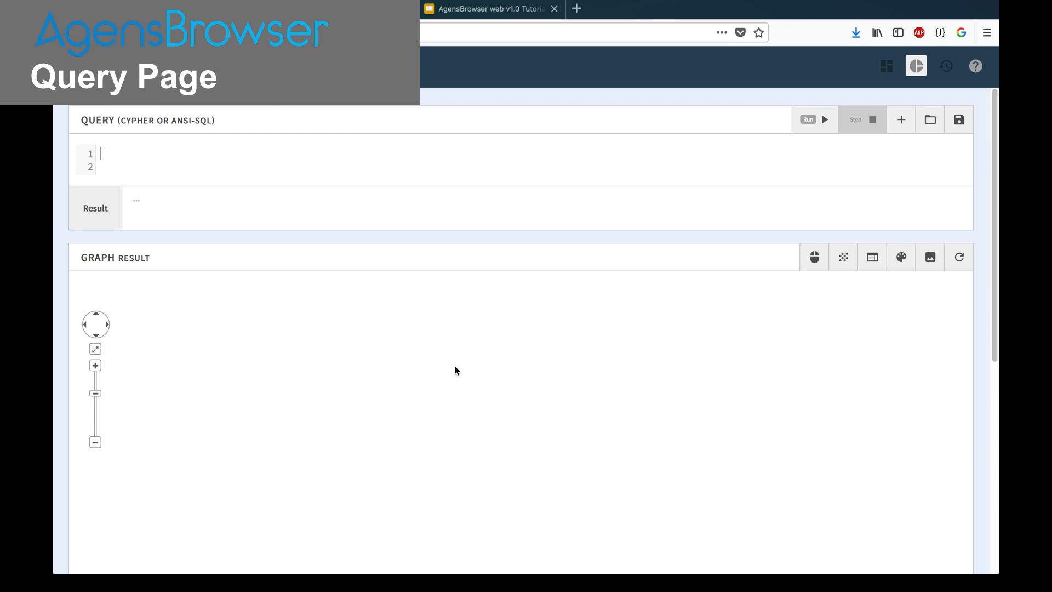
scroll(436, 364, "down", 6)
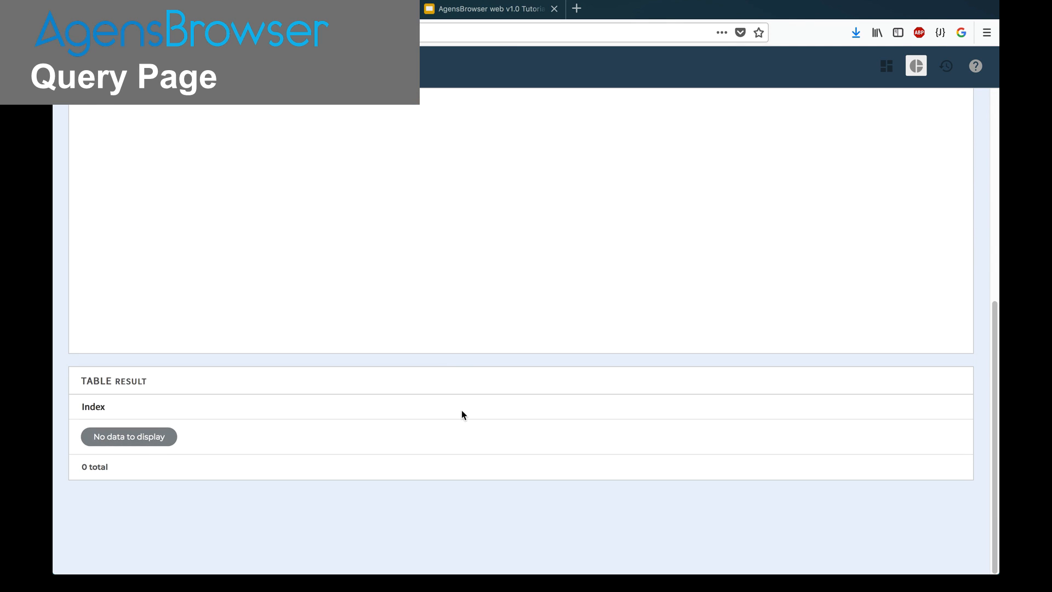
scroll(463, 412, "up", 6)
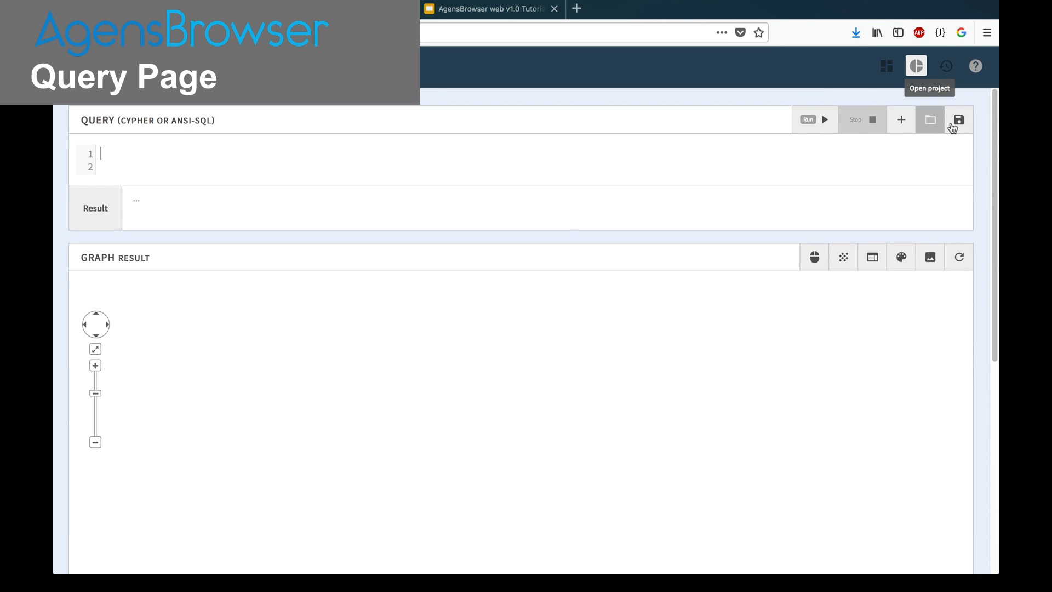
left_click(928, 128)
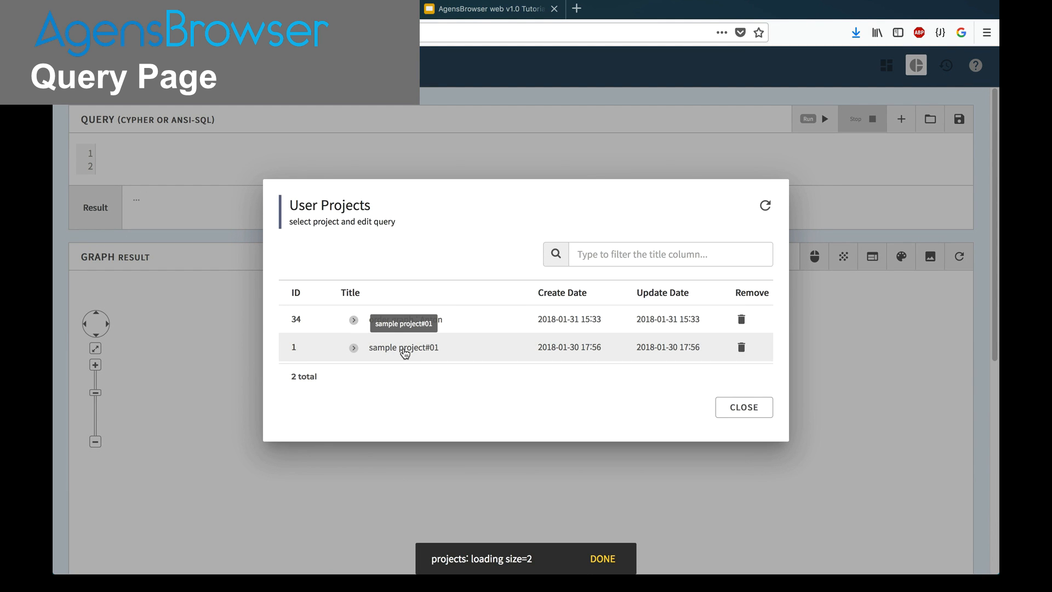
left_click(404, 349)
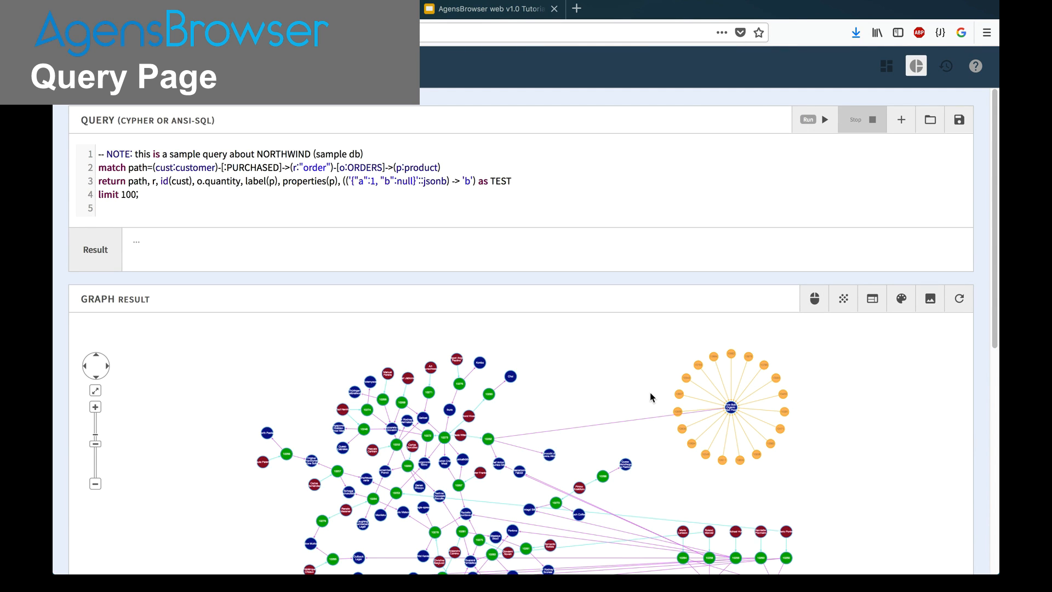
Step: Run the sample project's Northwind query and review its graph and table results
scroll(645, 389, "down", 4)
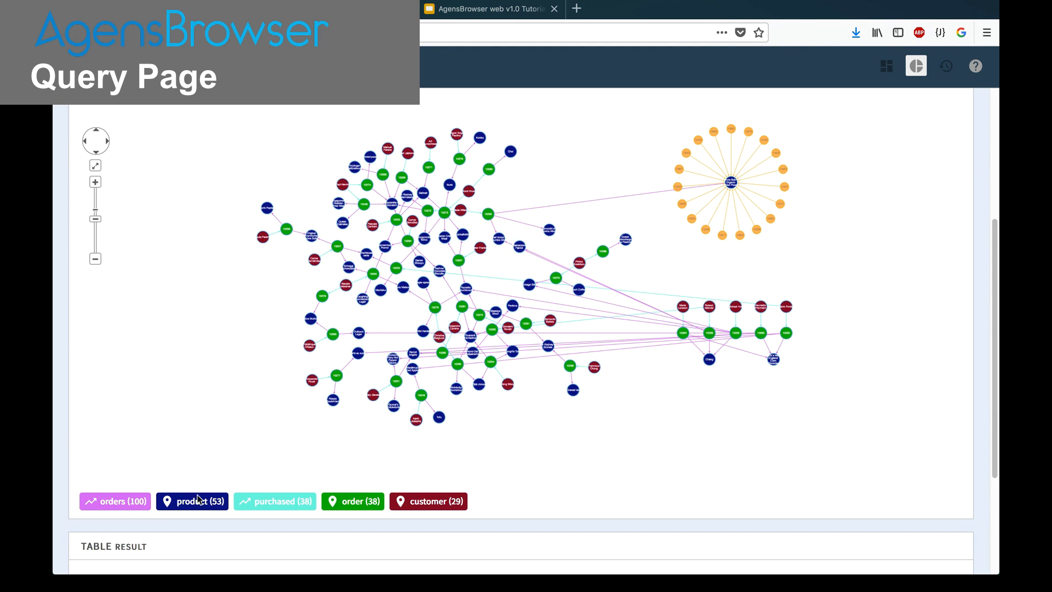
scroll(419, 444, "down", 3)
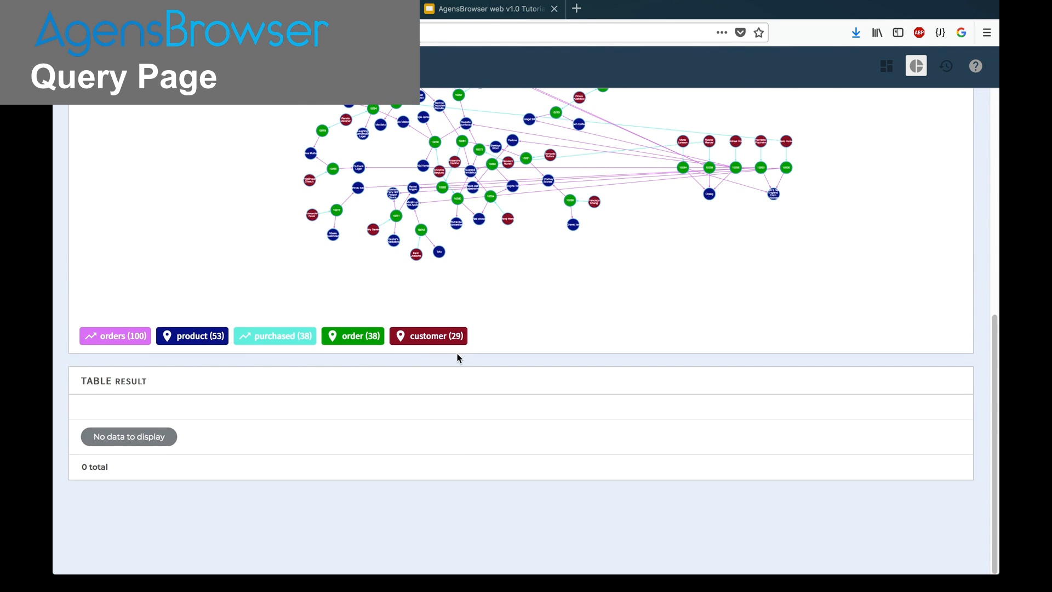
scroll(457, 357, "up", 7)
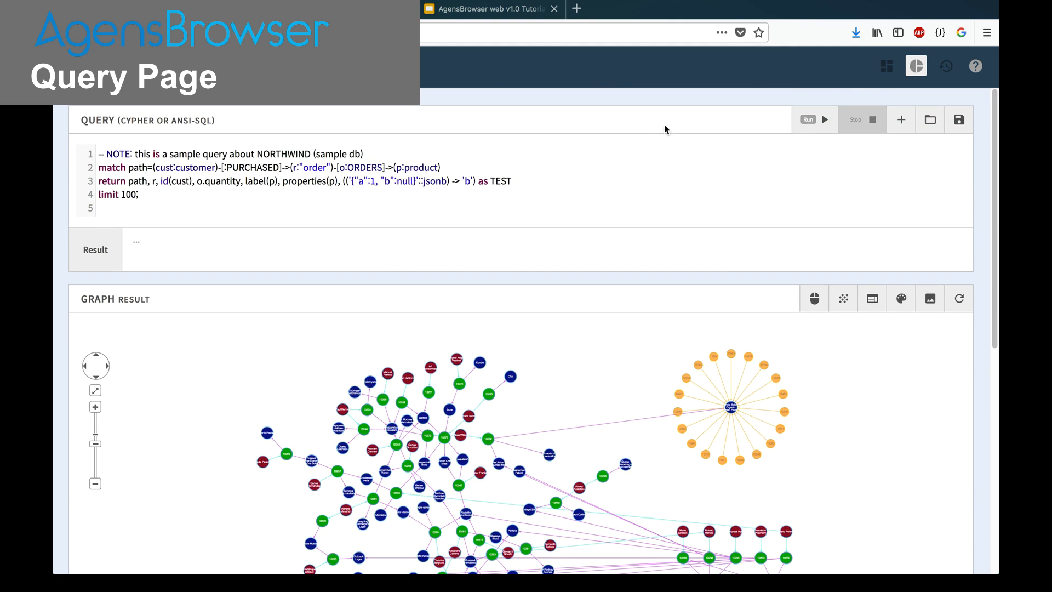
left_click(822, 121)
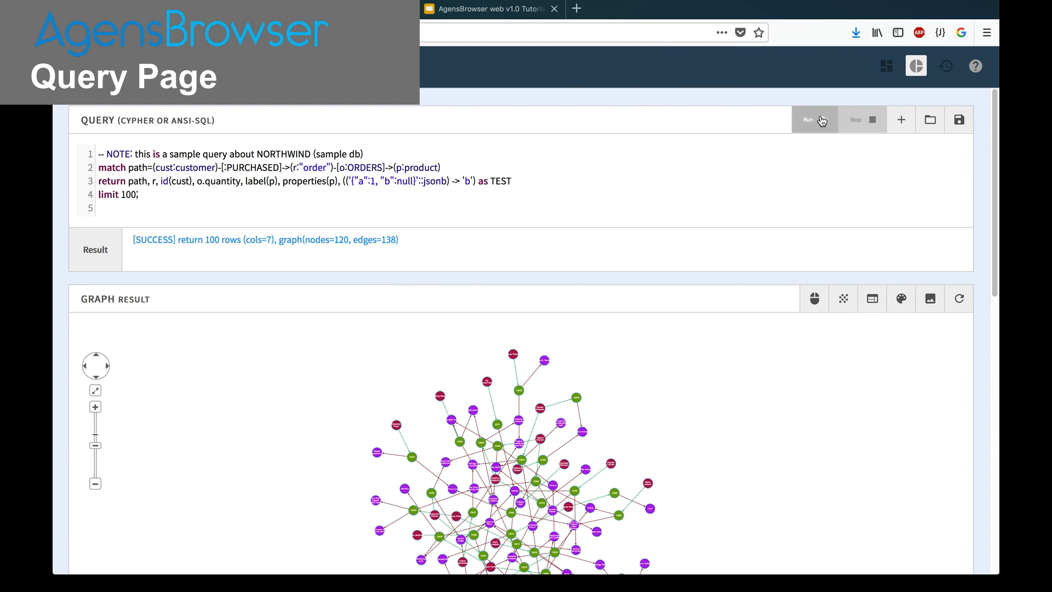
scroll(683, 363, "down", 4)
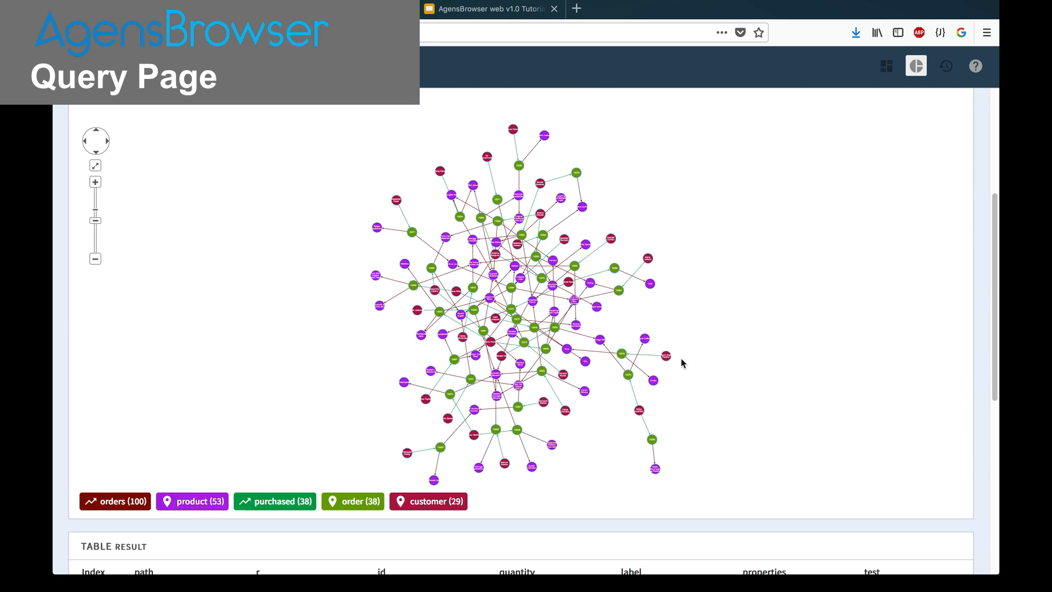
scroll(682, 360, "down", 6)
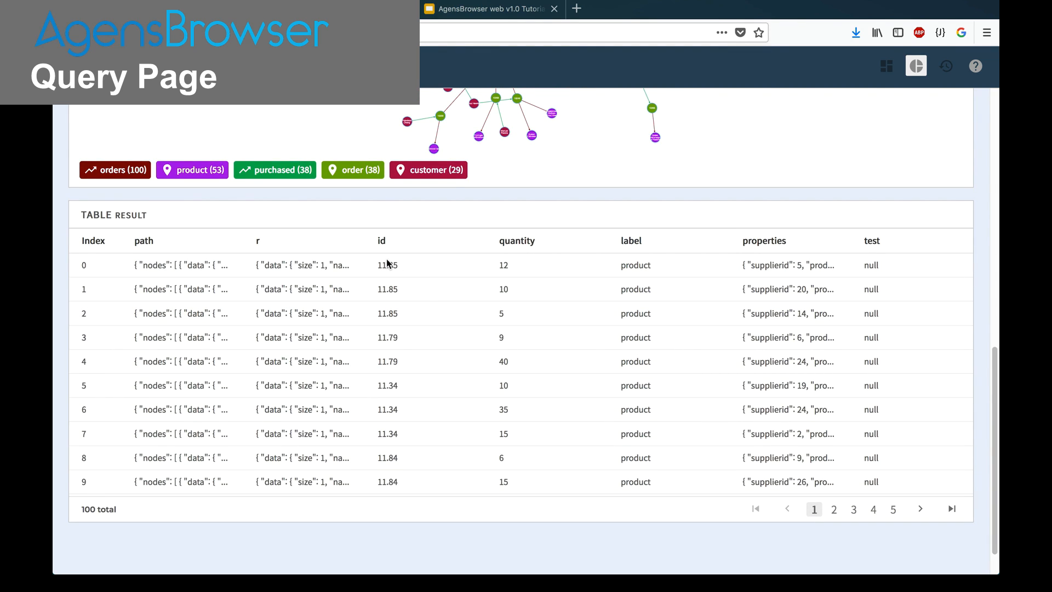
Step: Display the full value of the r cell in the table result's row with index 0
left_click(319, 267)
scroll(312, 286, "down", 3)
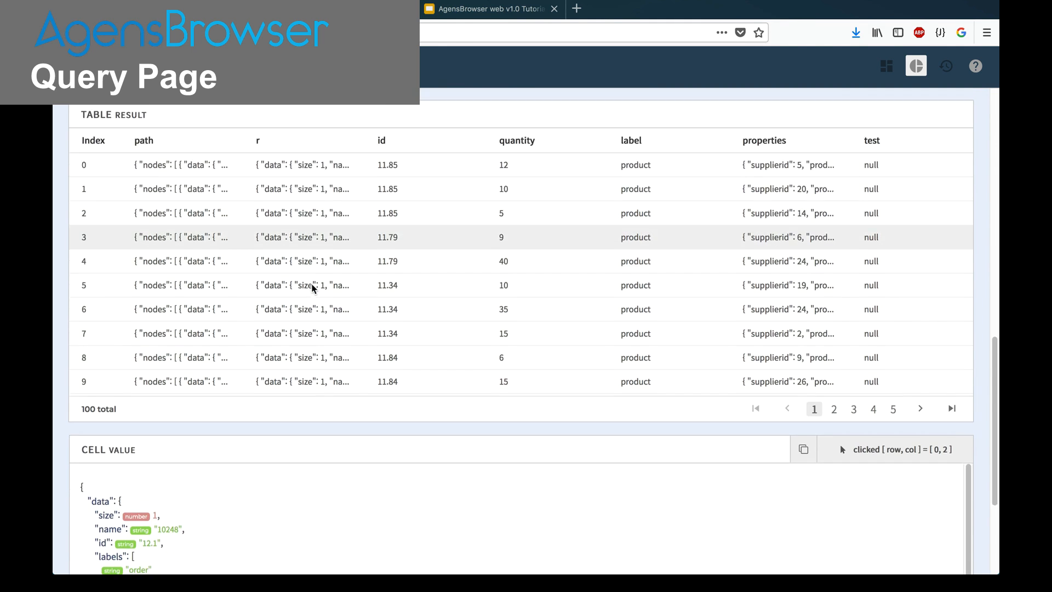
scroll(314, 287, "down", 2)
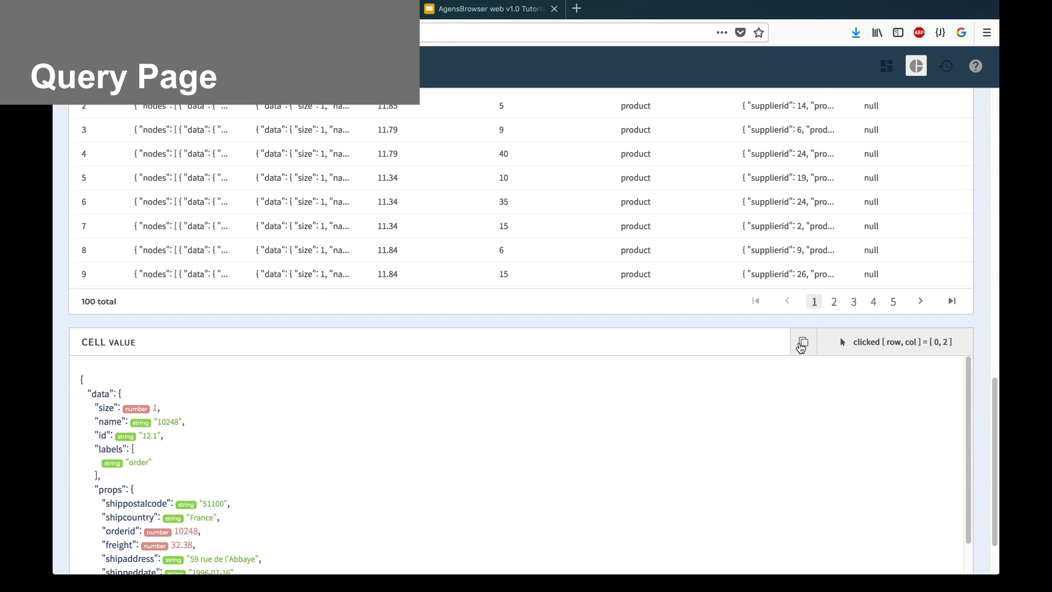
scroll(663, 348, "up", 10)
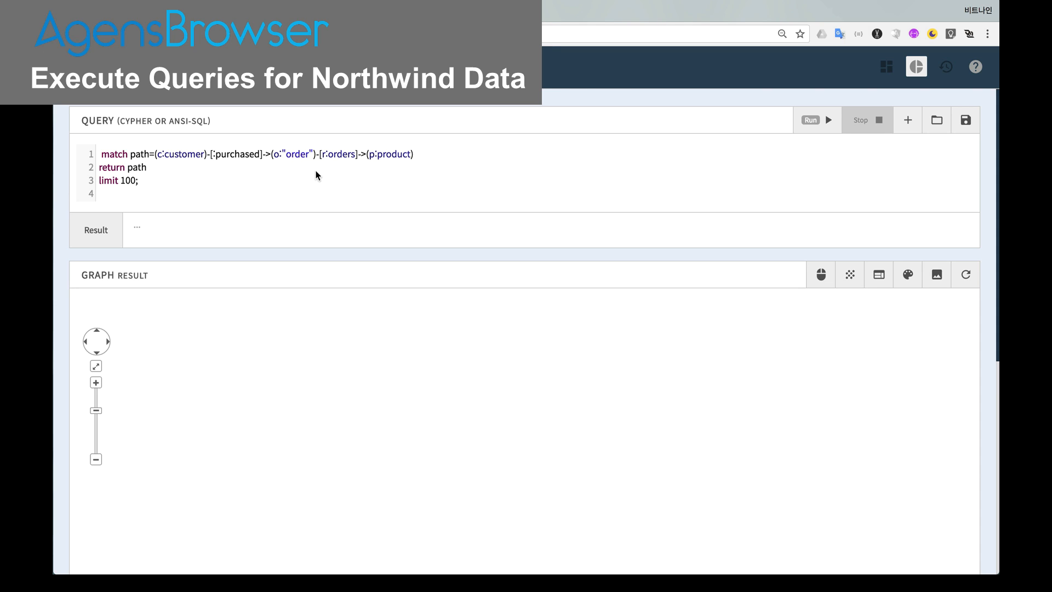
Step: Run the path query from customer through purchased, order and orders to product, limited to 100 rows
left_click(824, 118)
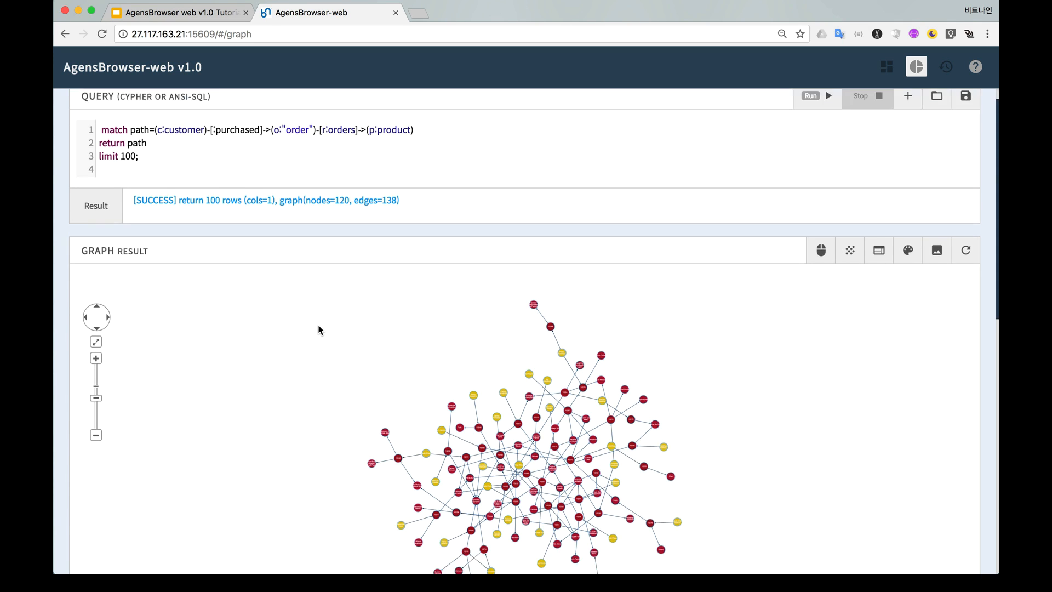
scroll(319, 329, "down", 3)
scroll(319, 326, "down", 4)
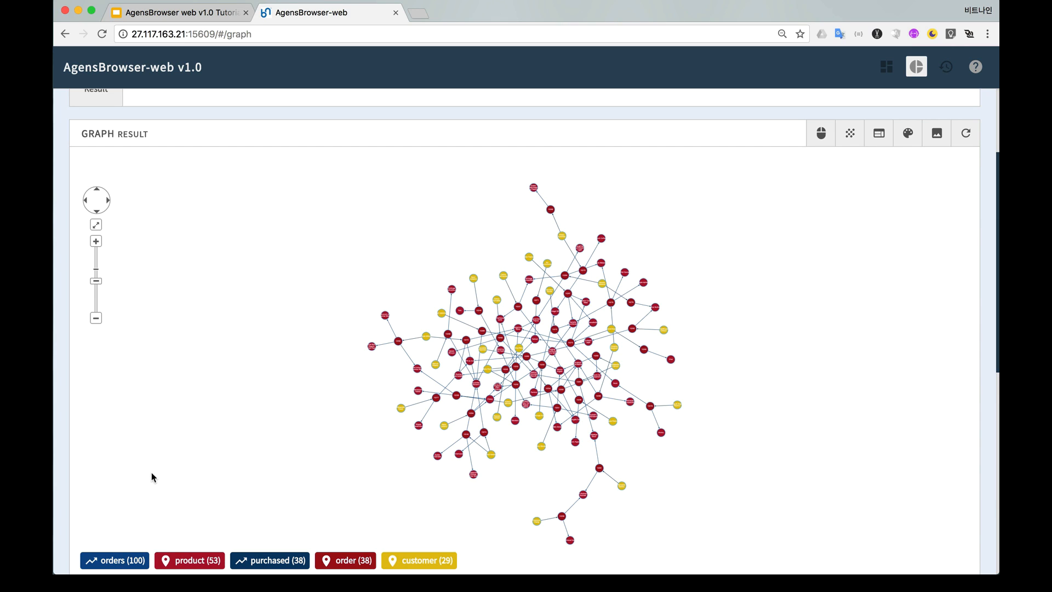
Step: Move all customer nodes as a group to the right of the order nodes and all product nodes to their left
left_click(95, 318)
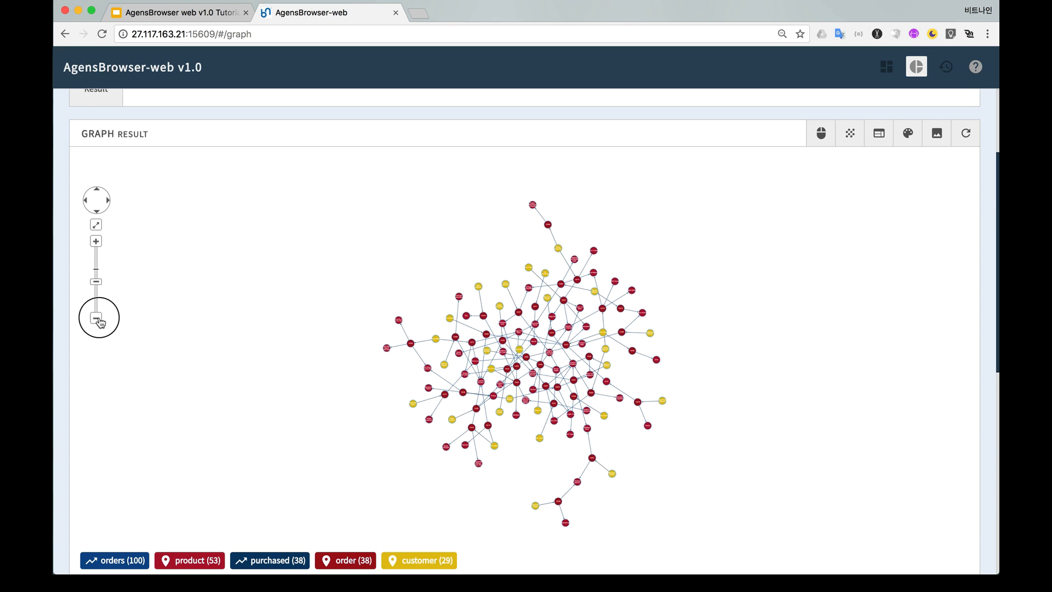
left_click(433, 561)
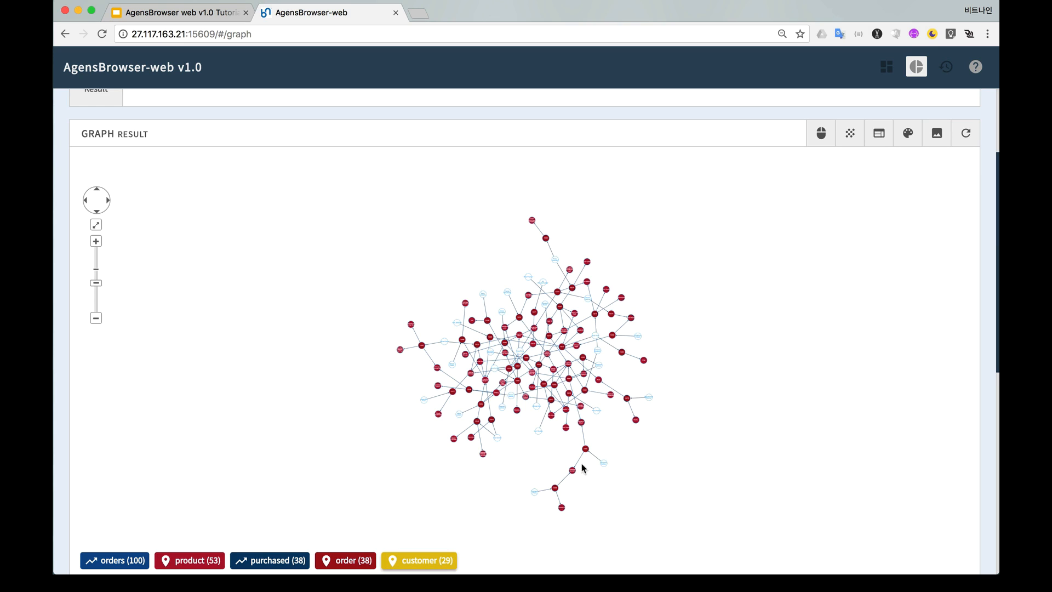
left_click_drag(806, 356, 862, 344)
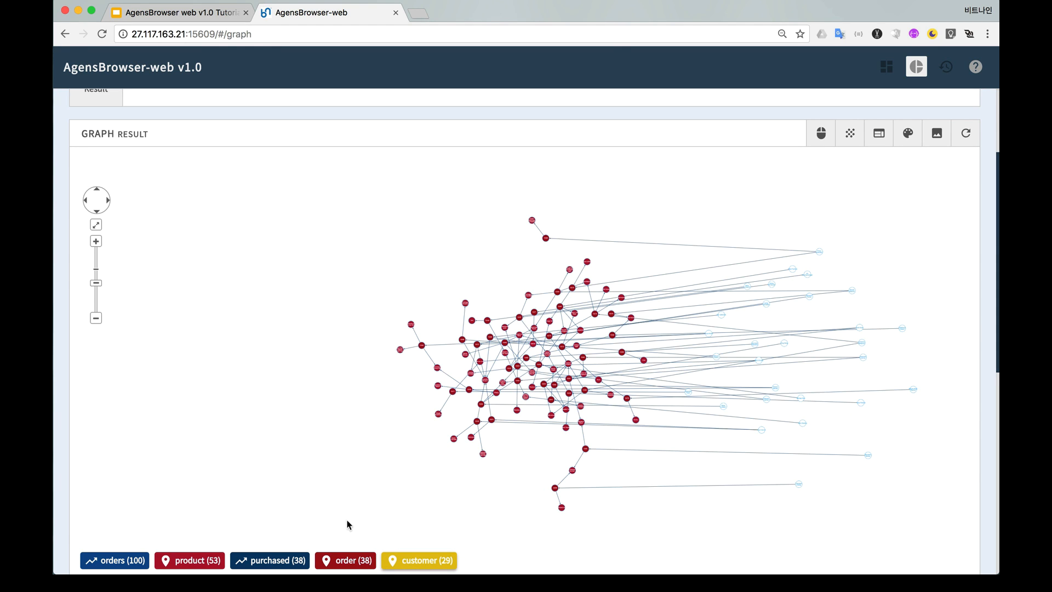
left_click(200, 561)
left_click_drag(440, 390, 176, 383)
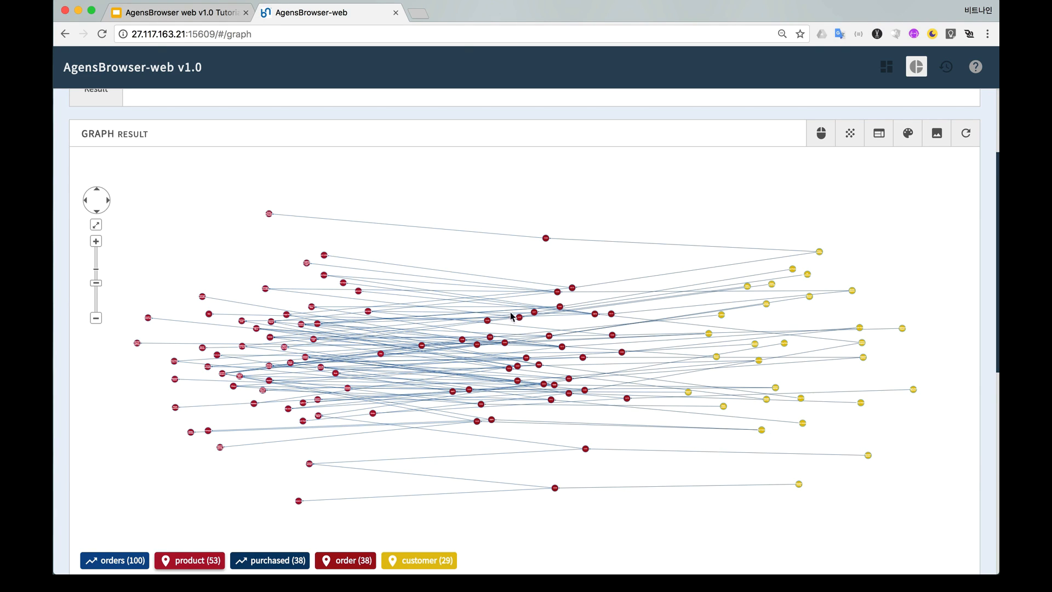
Step: Rearrange the whole graph result with the COSE-BILKENT layout
left_click(878, 141)
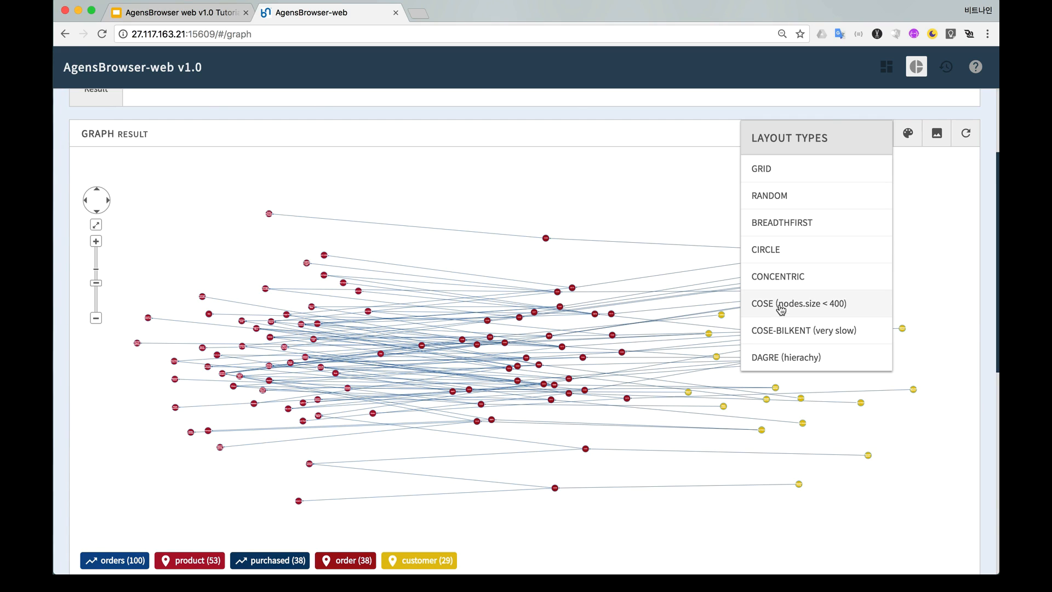
left_click(775, 334)
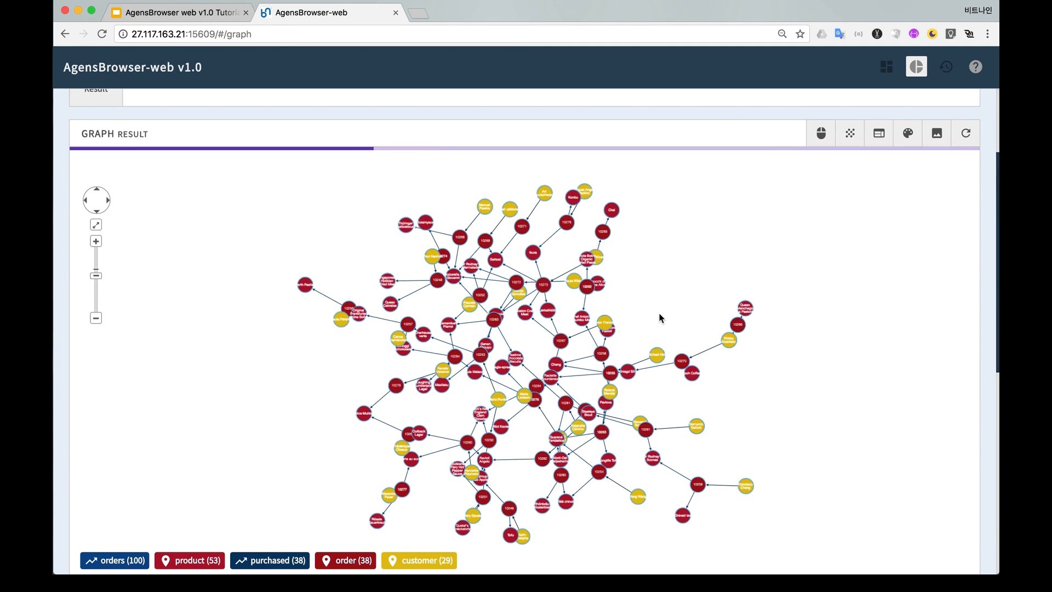
left_click(681, 289)
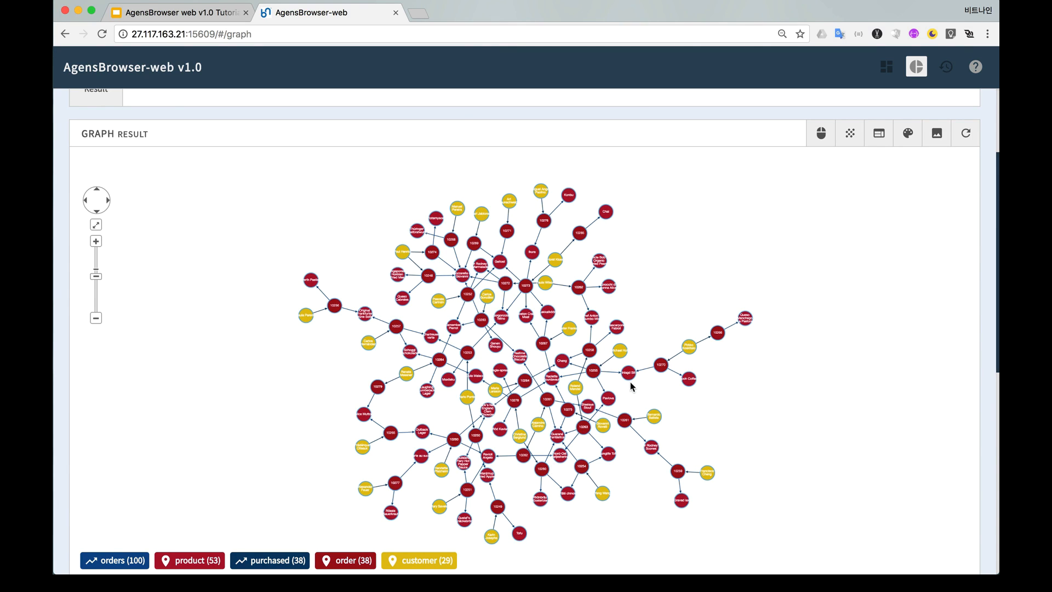
Step: Style the customer label with name as its title and a clearly larger label size
left_click(896, 144)
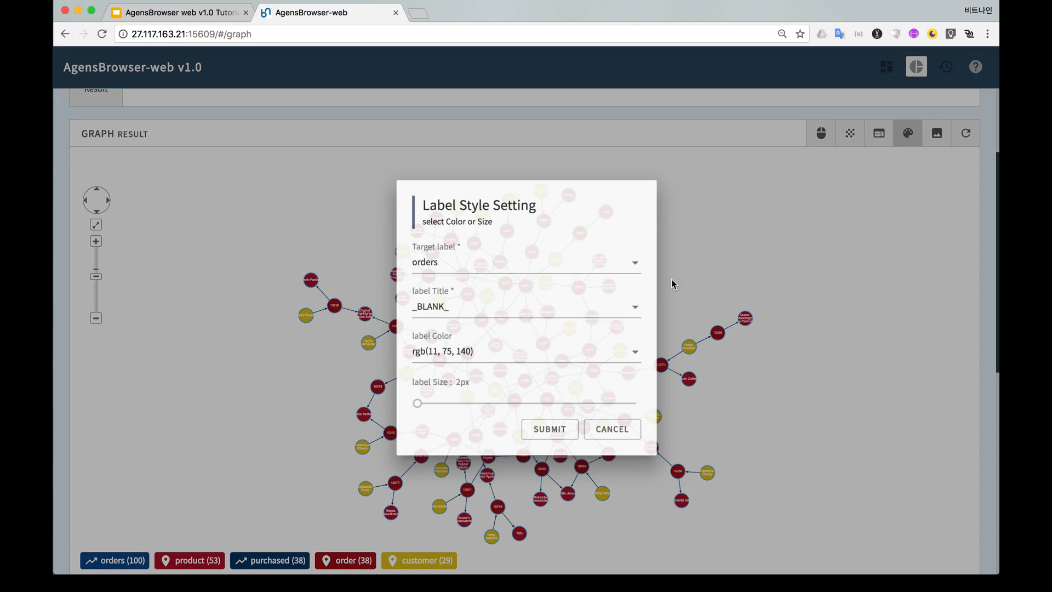
left_click(514, 258)
scroll(493, 307, "down", 1)
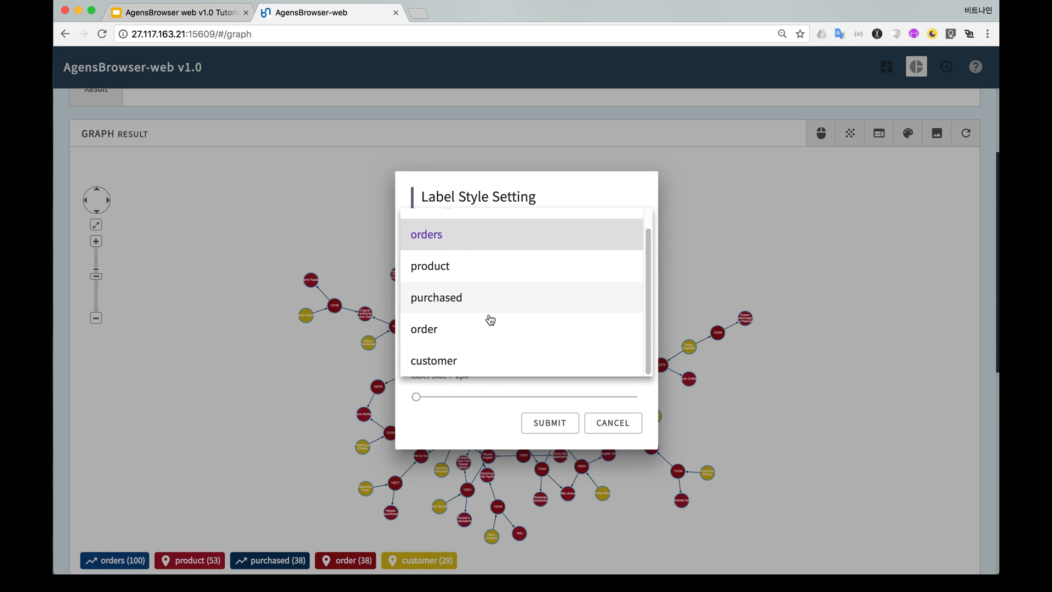
left_click(474, 363)
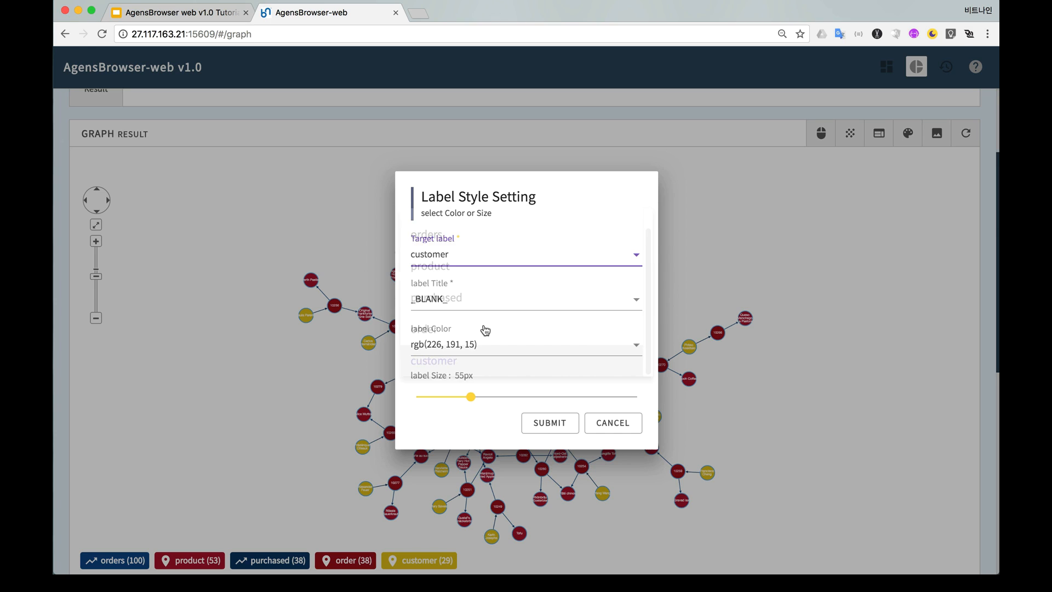
left_click(492, 304)
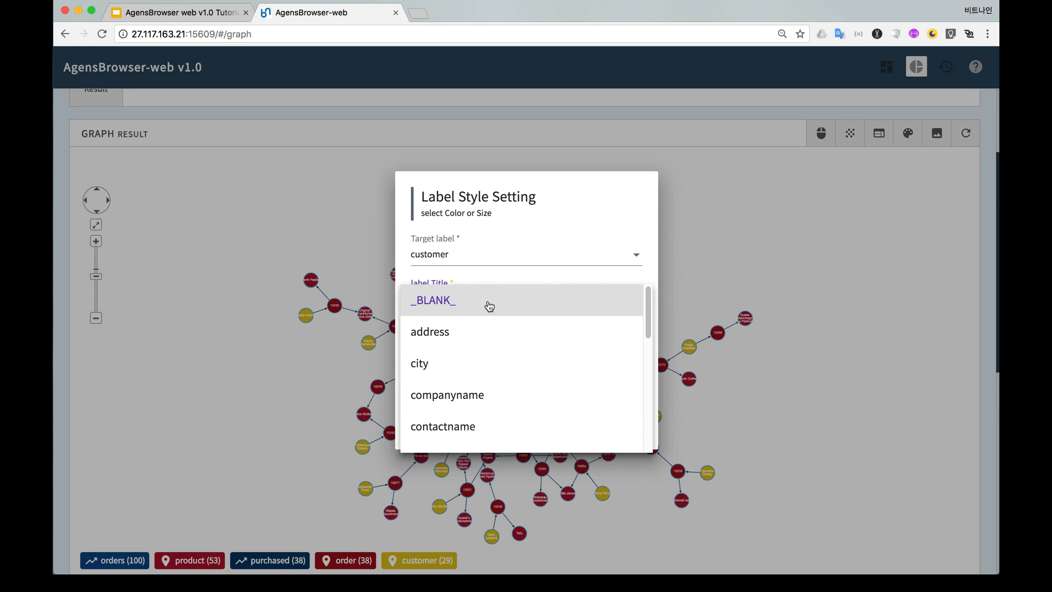
scroll(485, 386, "down", 5)
scroll(472, 375, "up", 2)
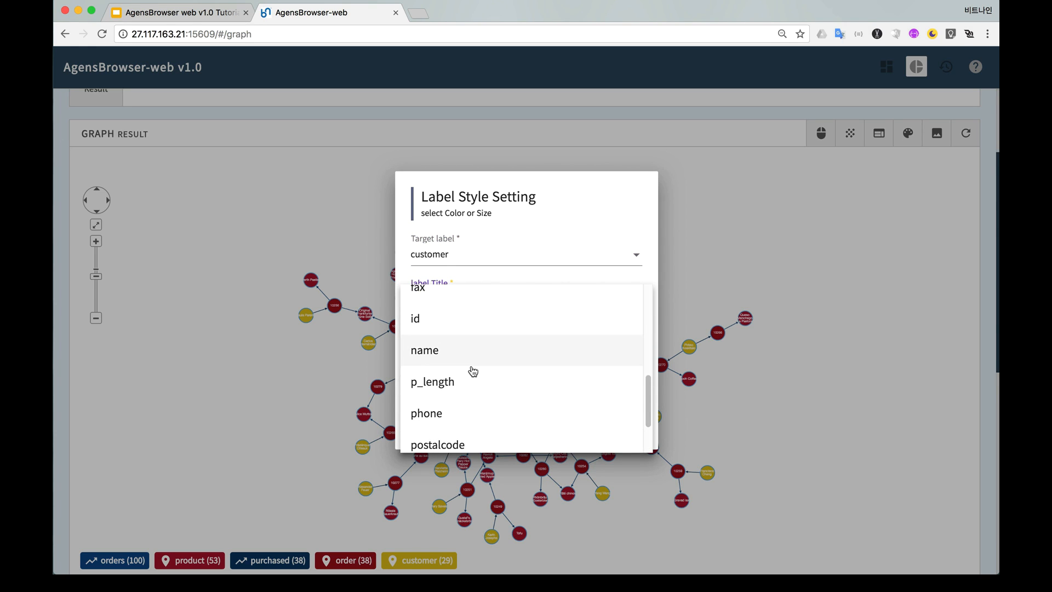
left_click(463, 355)
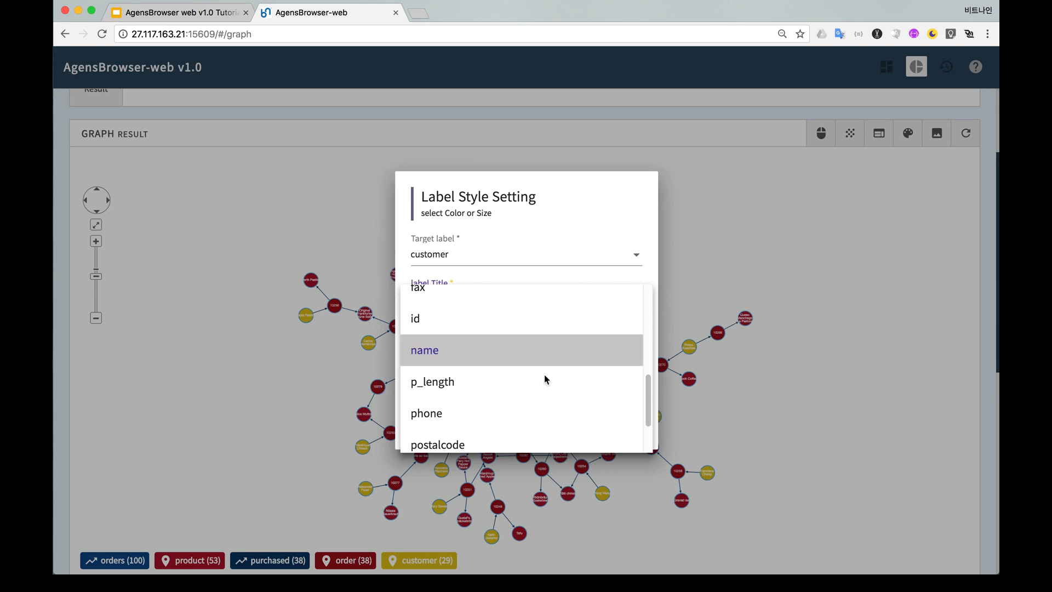
left_click_drag(472, 396, 580, 396)
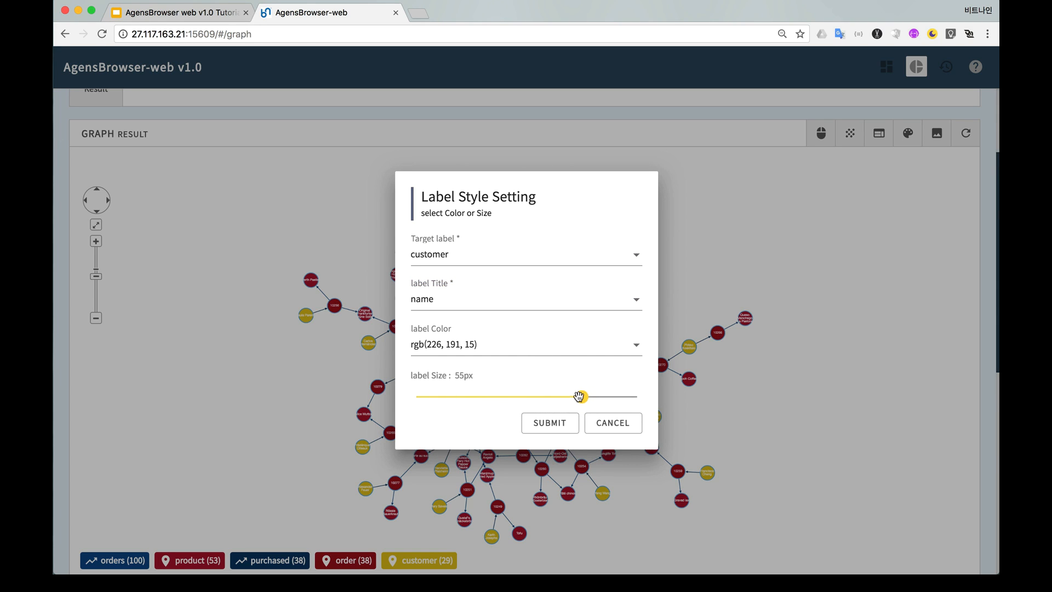
left_click(553, 427)
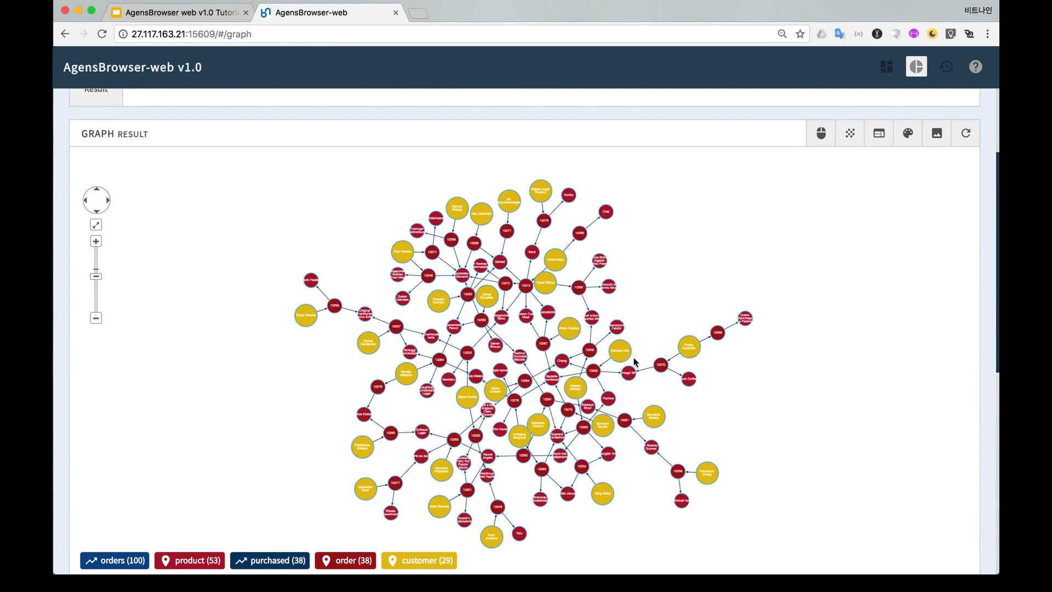
Step: Style the order label with id as title, color rgb(151, 5, 196) and a size of 40px
left_click(907, 134)
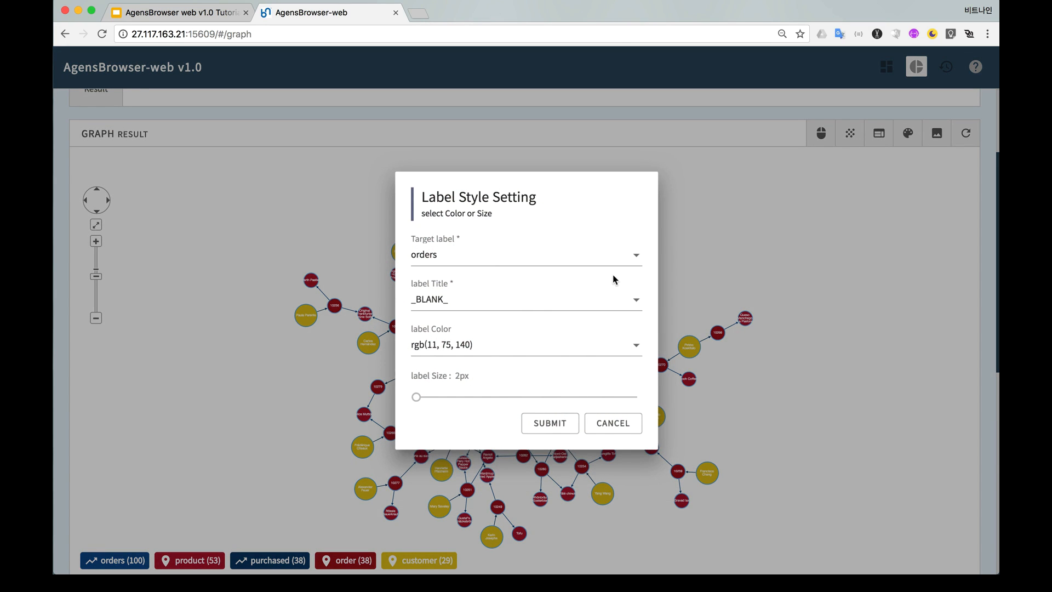
left_click(506, 259)
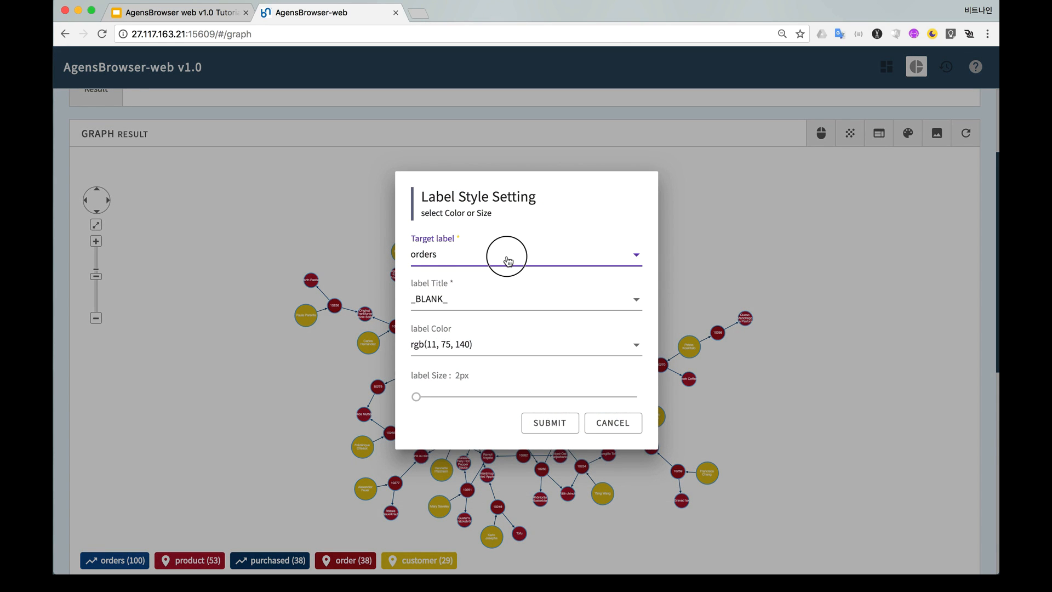
left_click(453, 352)
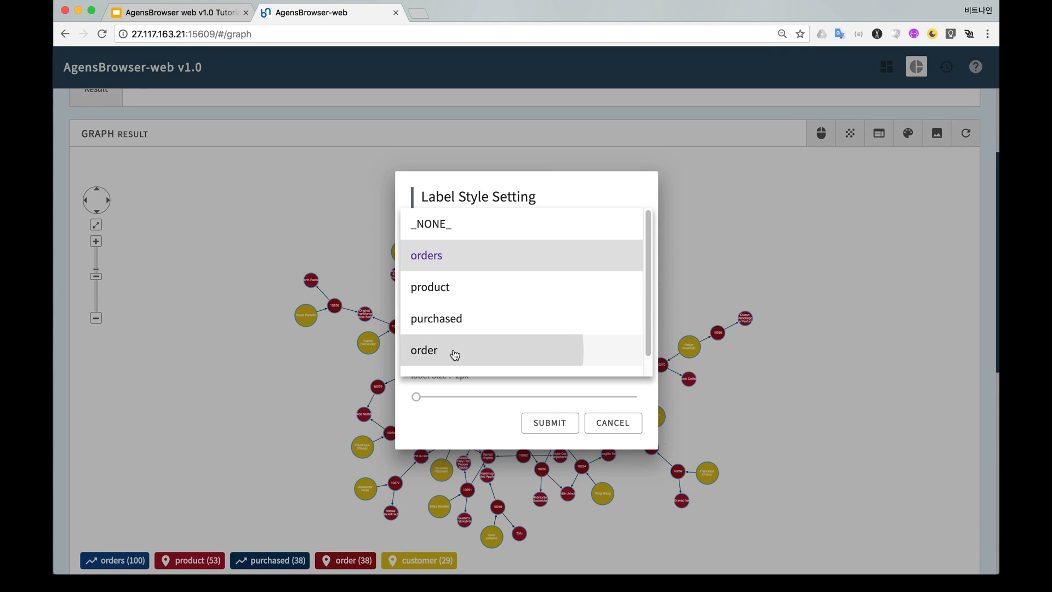
left_click(488, 300)
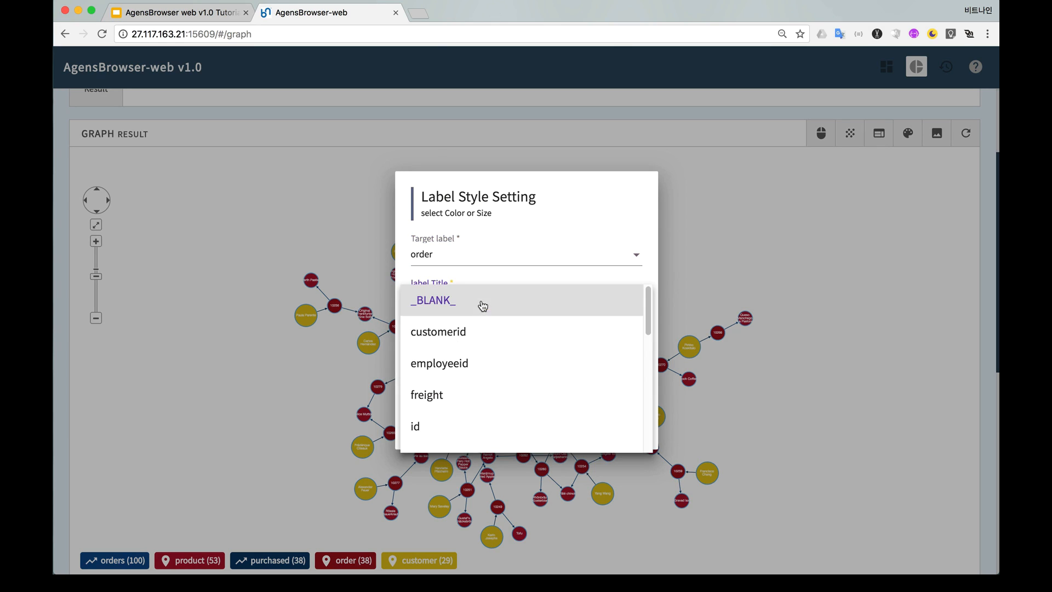
left_click(449, 426)
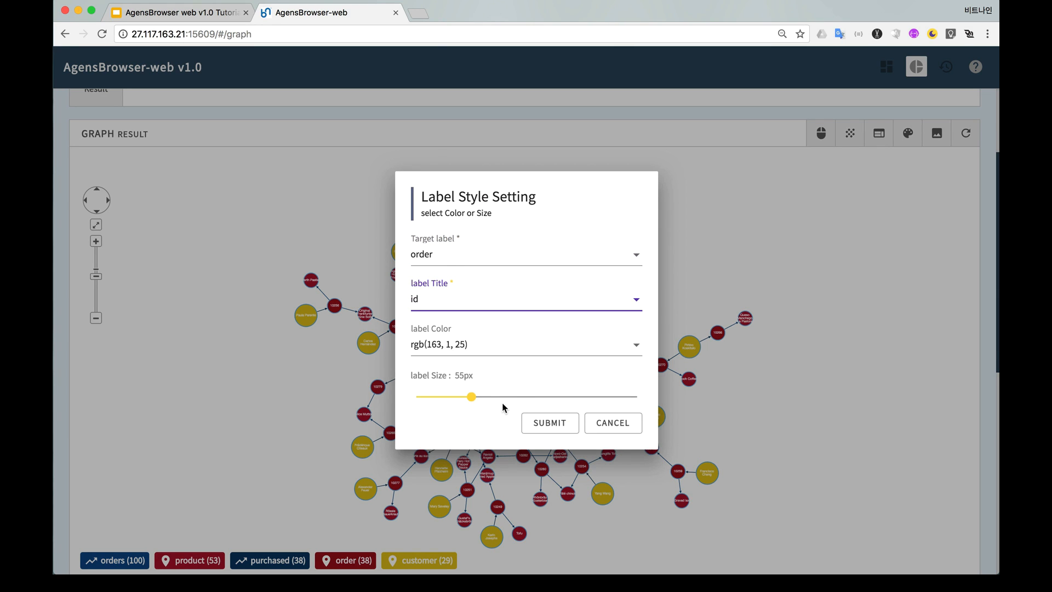
left_click(487, 349)
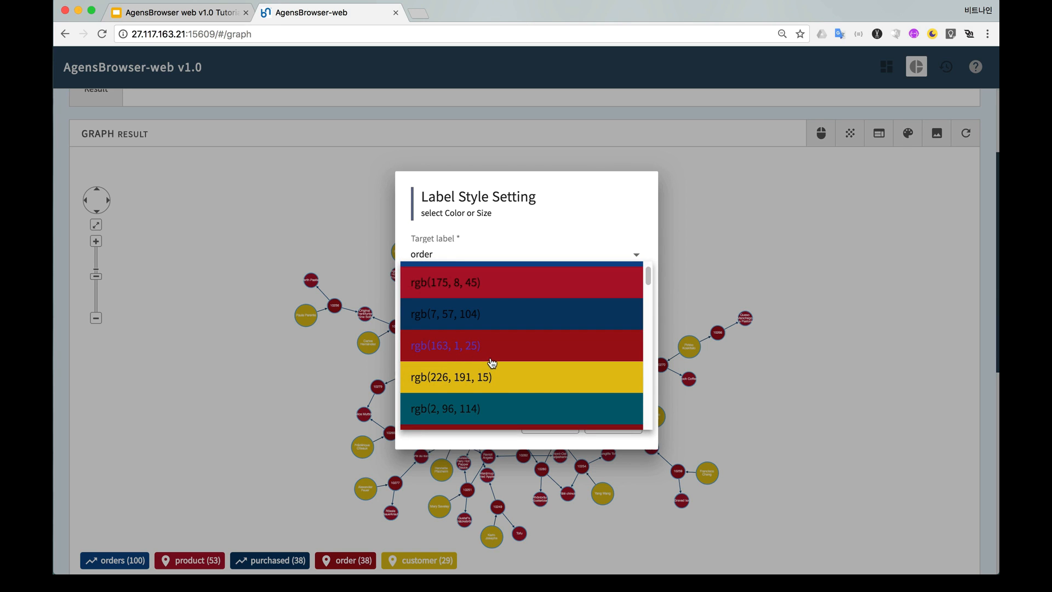
scroll(492, 362, "down", 1)
scroll(492, 361, "down", 3)
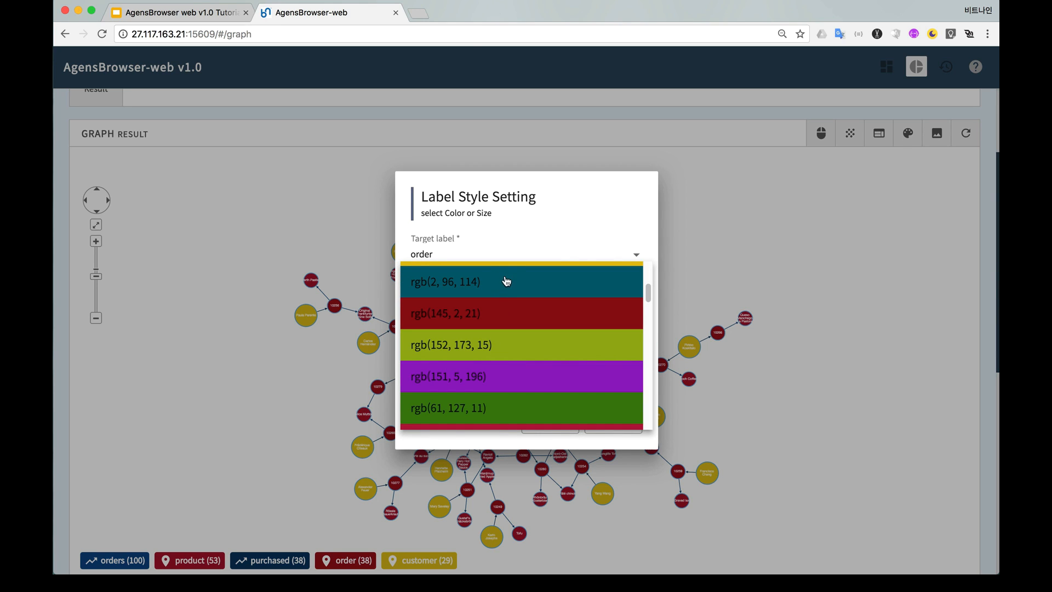
left_click(494, 374)
left_click_drag(471, 396, 416, 396)
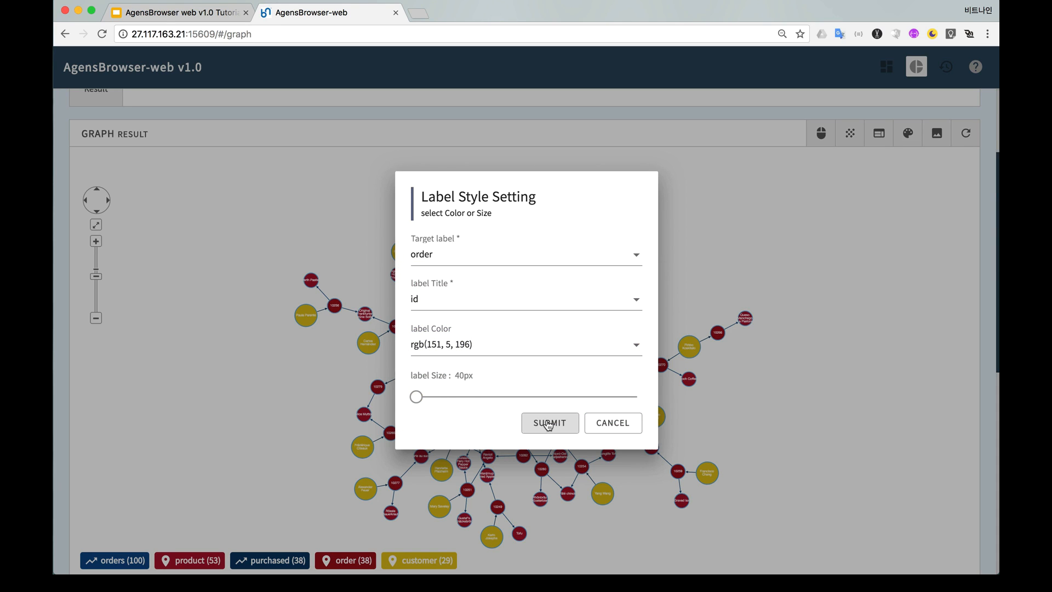
left_click(548, 423)
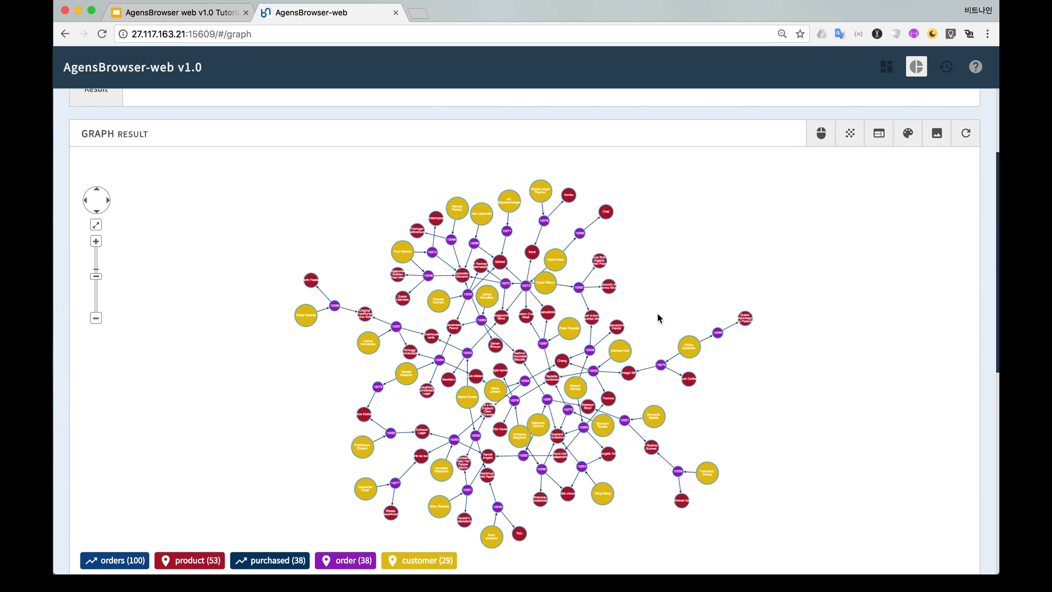
Step: Highlight the paths of order 10264's customer and the products Jack's New England Clam Chowder and Chang, and hide all unselected elements
left_click(851, 136)
left_click(495, 389)
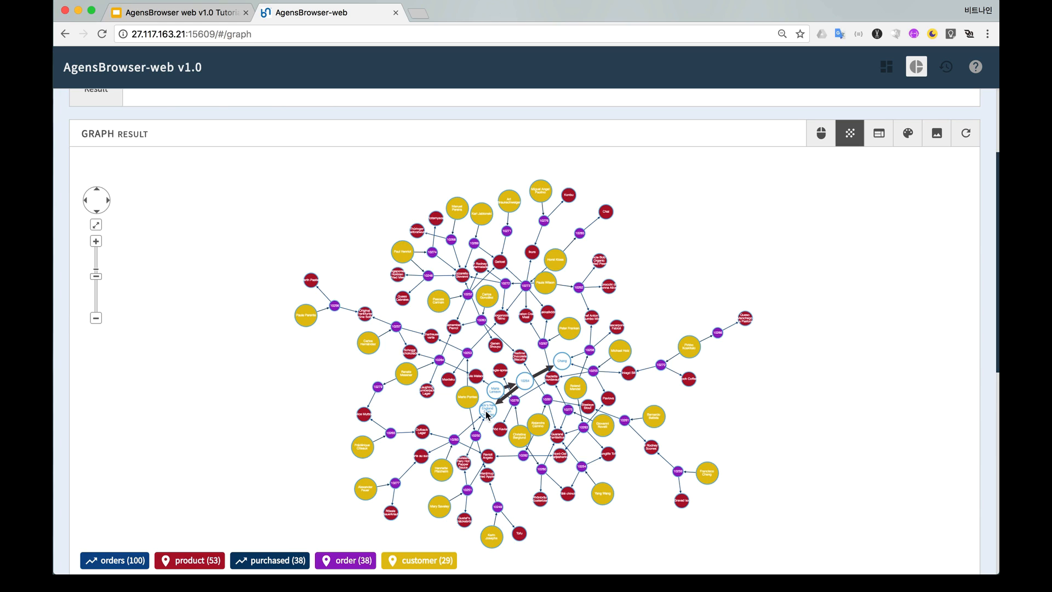
left_click(486, 412)
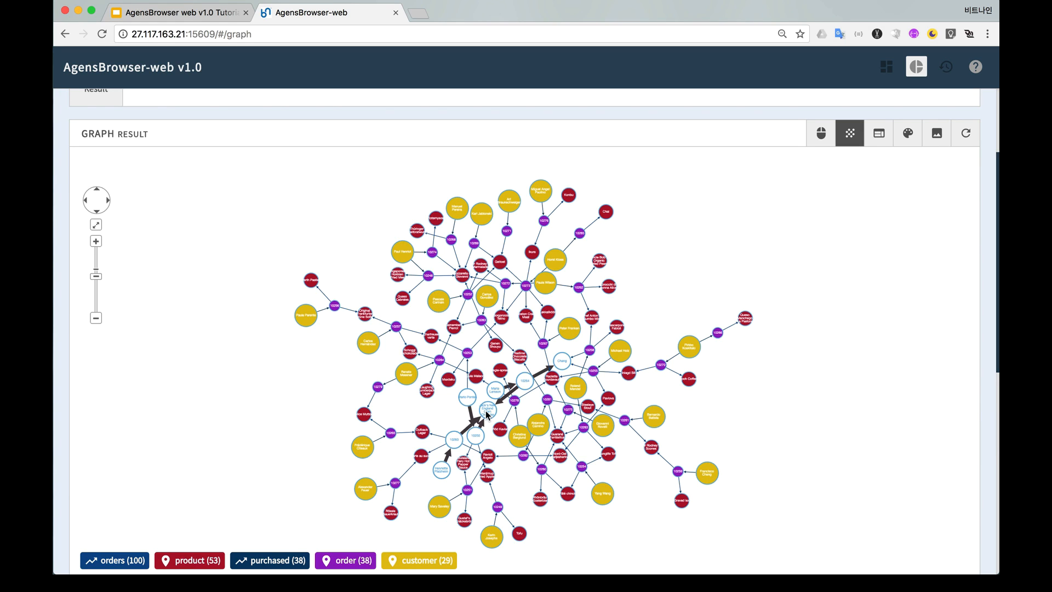
left_click(564, 362)
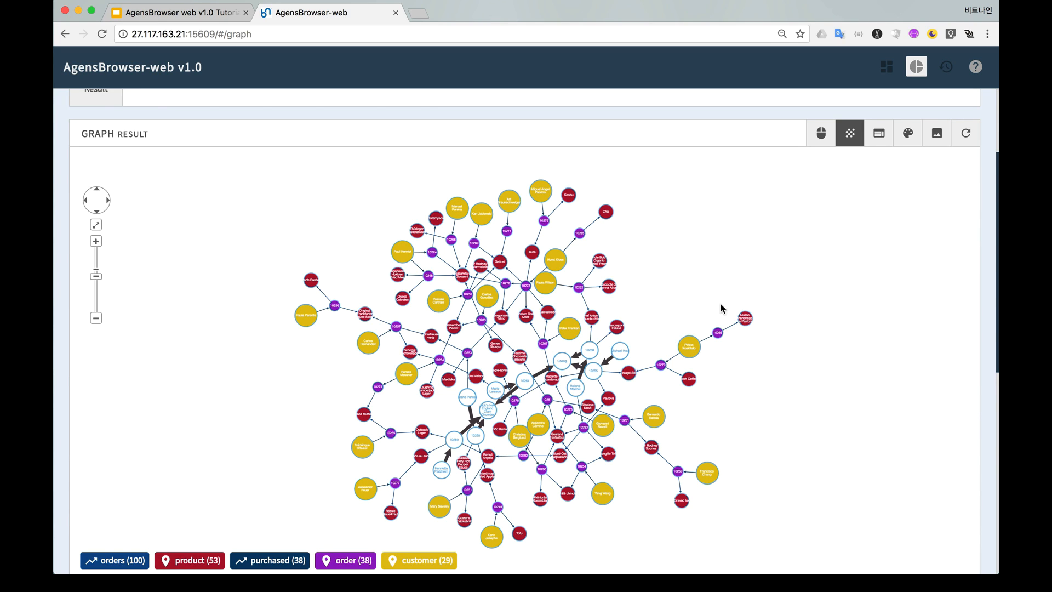
right_click(706, 242)
right_click(706, 243)
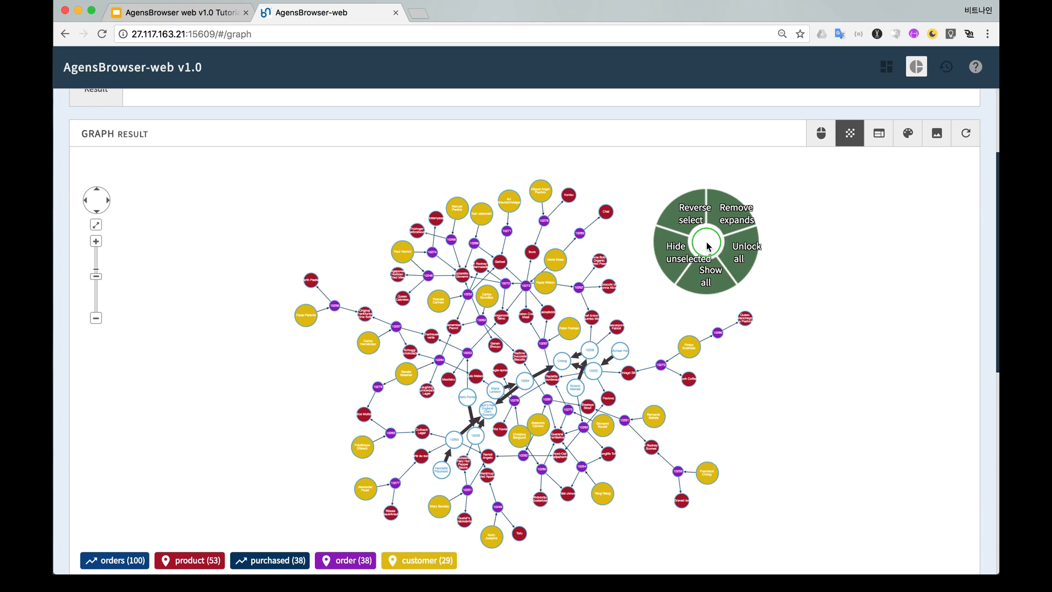
left_click(677, 255)
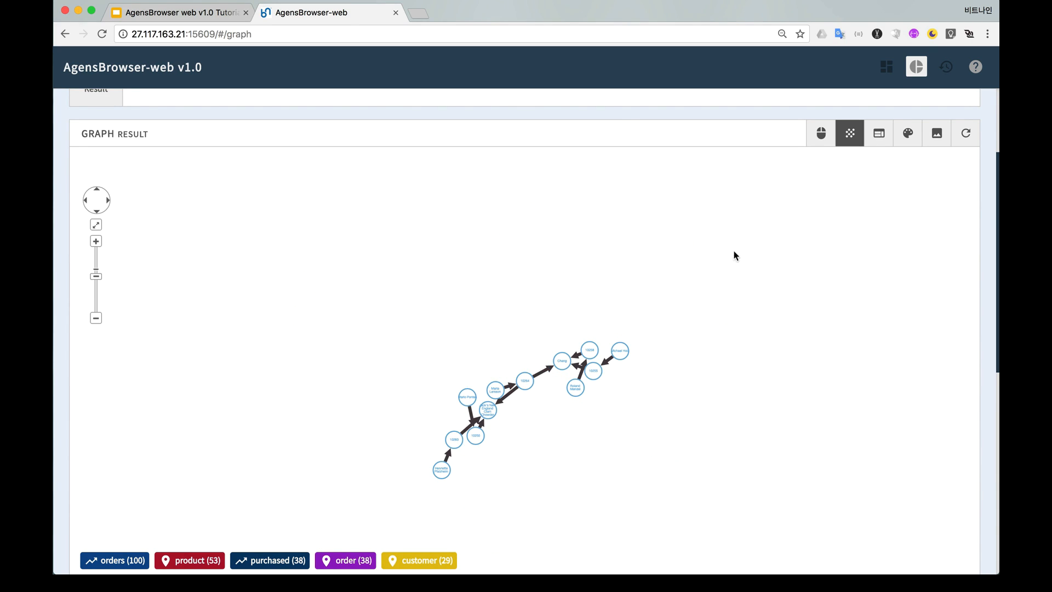
Step: Arrange the remaining nodes with the DAGRE hierarchy layout and turn off the path highlighting mode
left_click(882, 141)
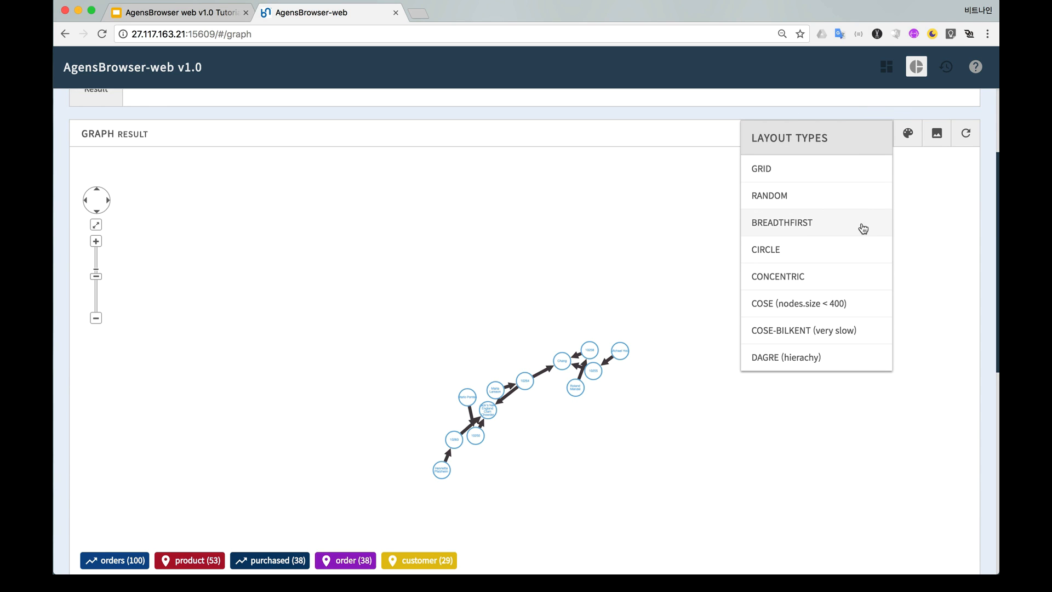
left_click(800, 358)
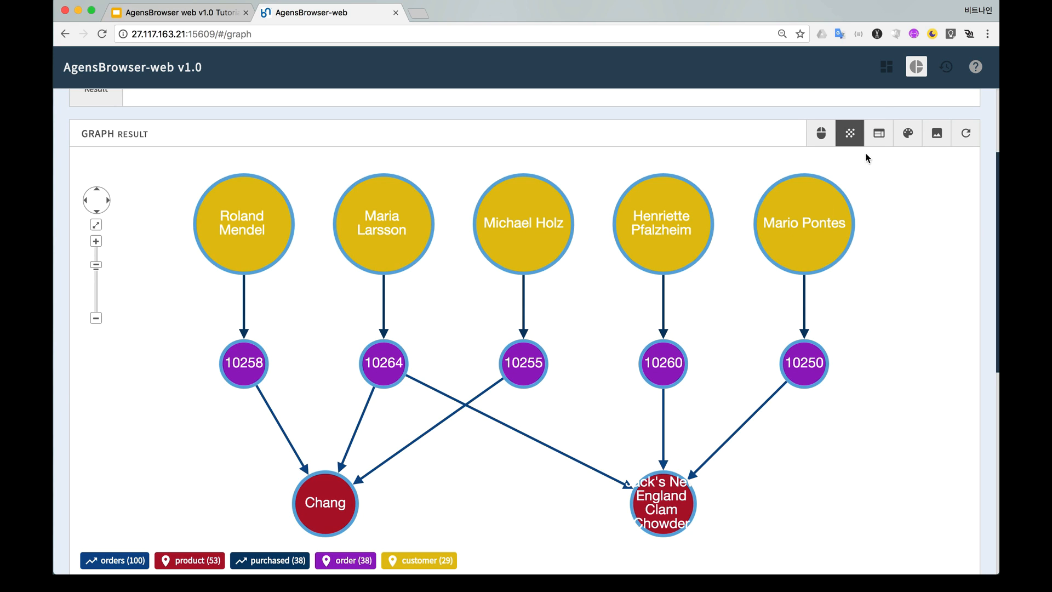
left_click(849, 133)
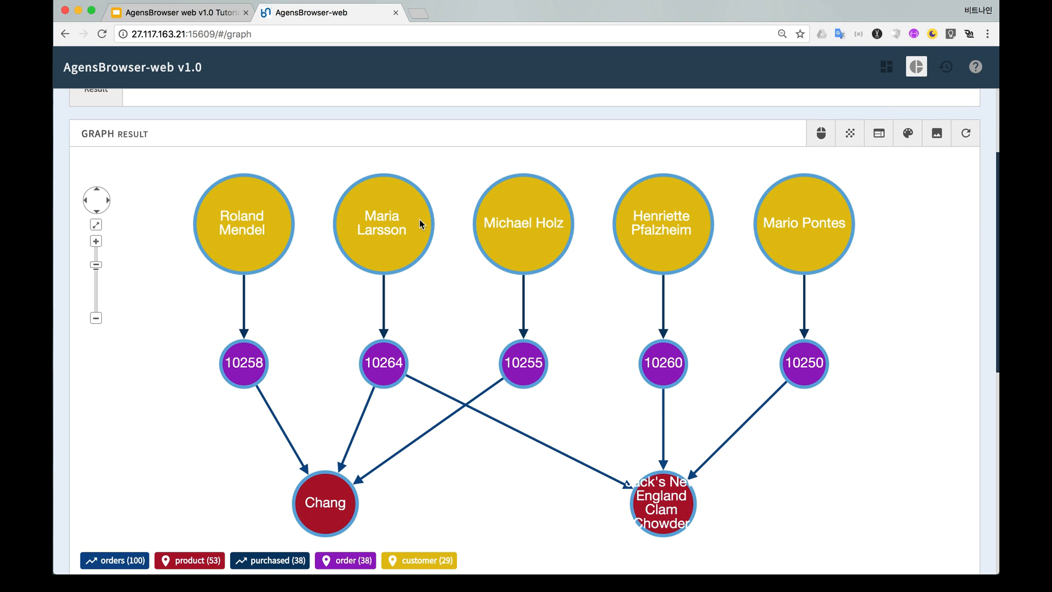
Step: Inspect the properties of the customers of orders 10258, 10264 and 10255 and of both products, then close the details
left_click(258, 230)
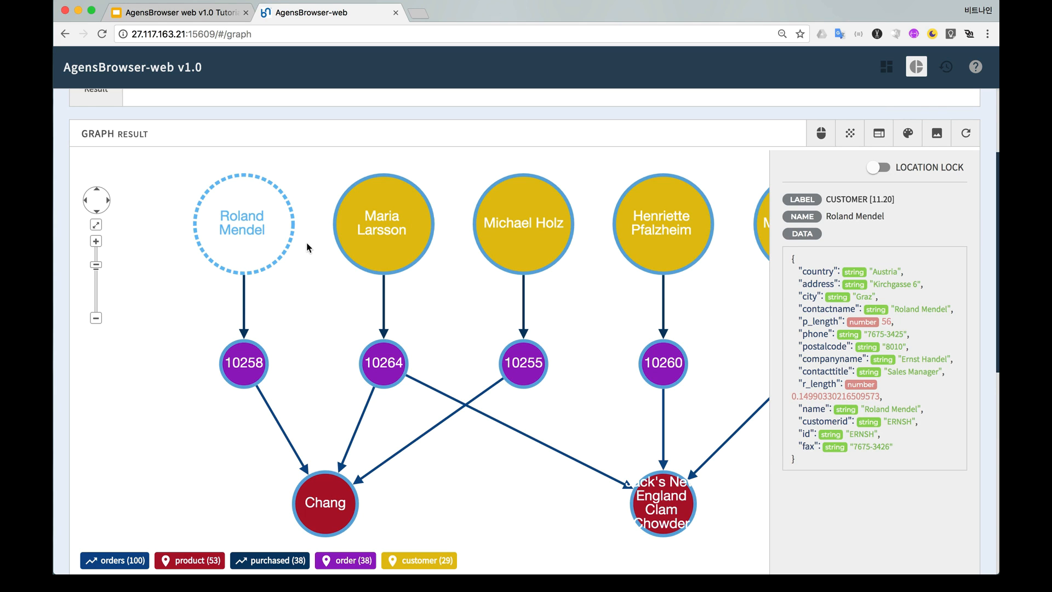
left_click(396, 238)
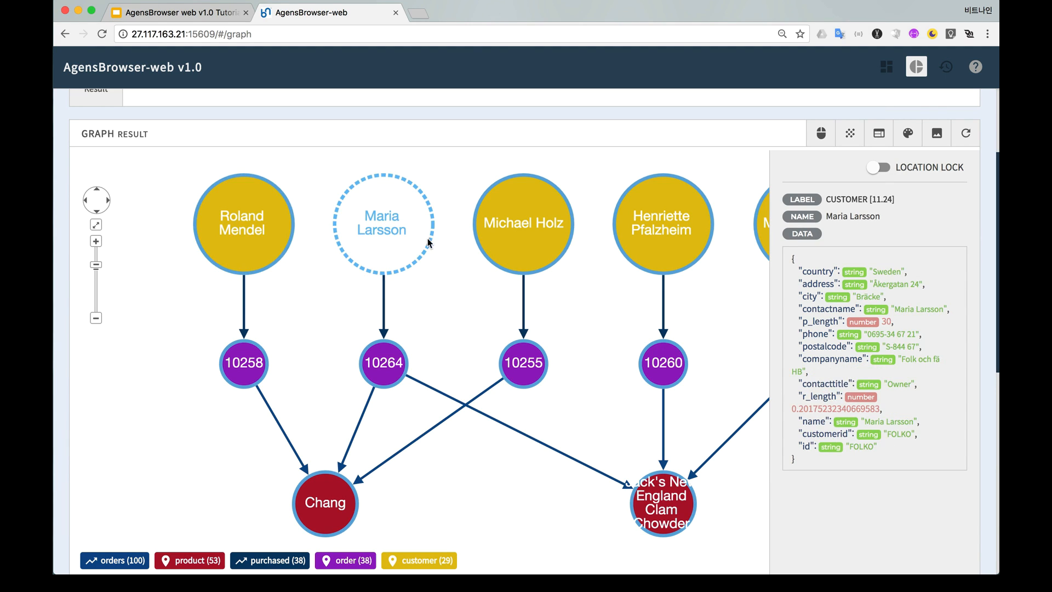
left_click(540, 233)
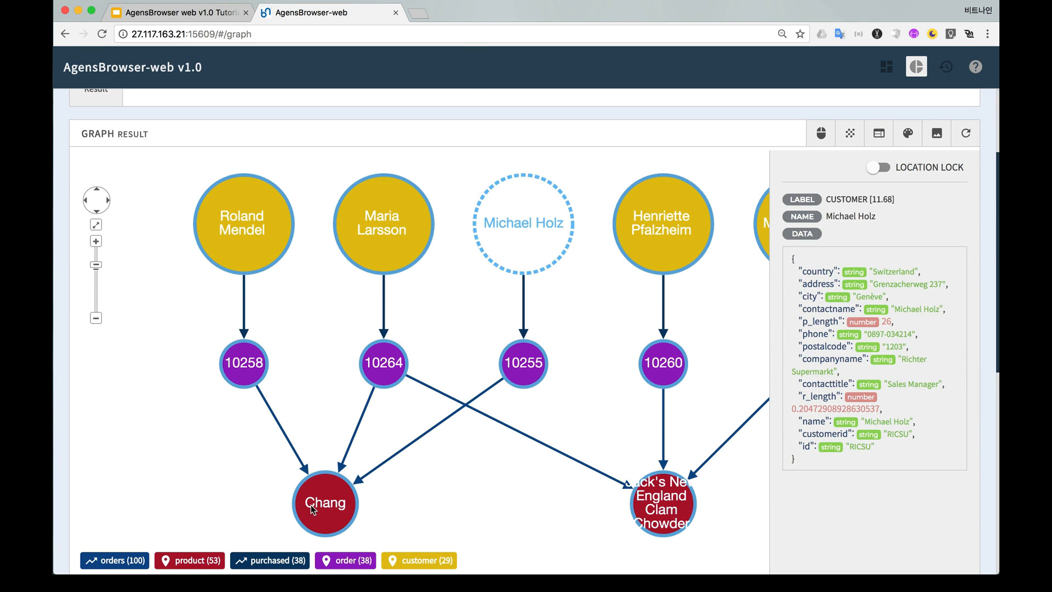
left_click(331, 506)
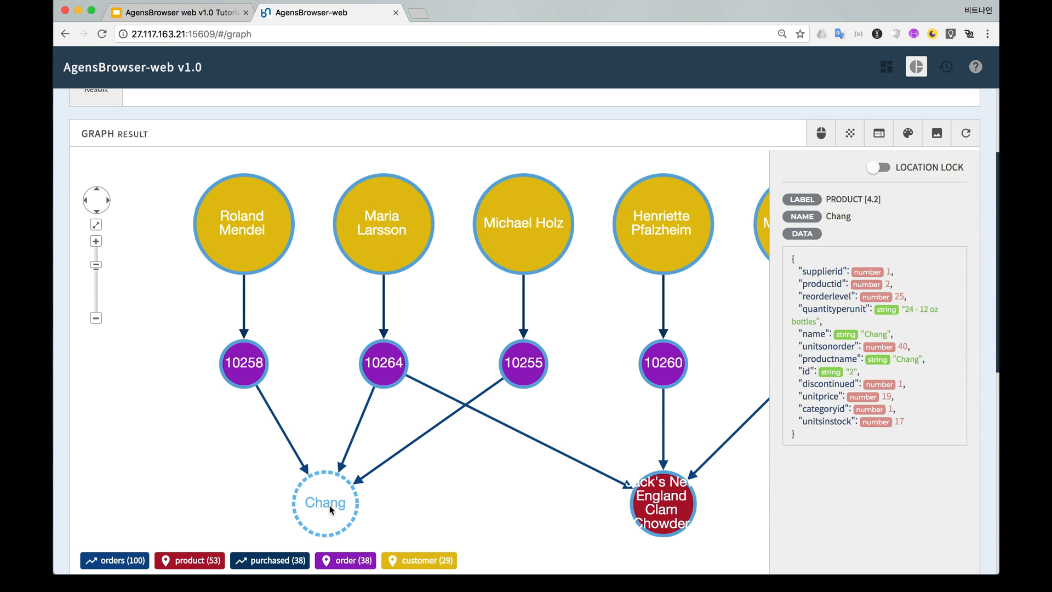
left_click(694, 512)
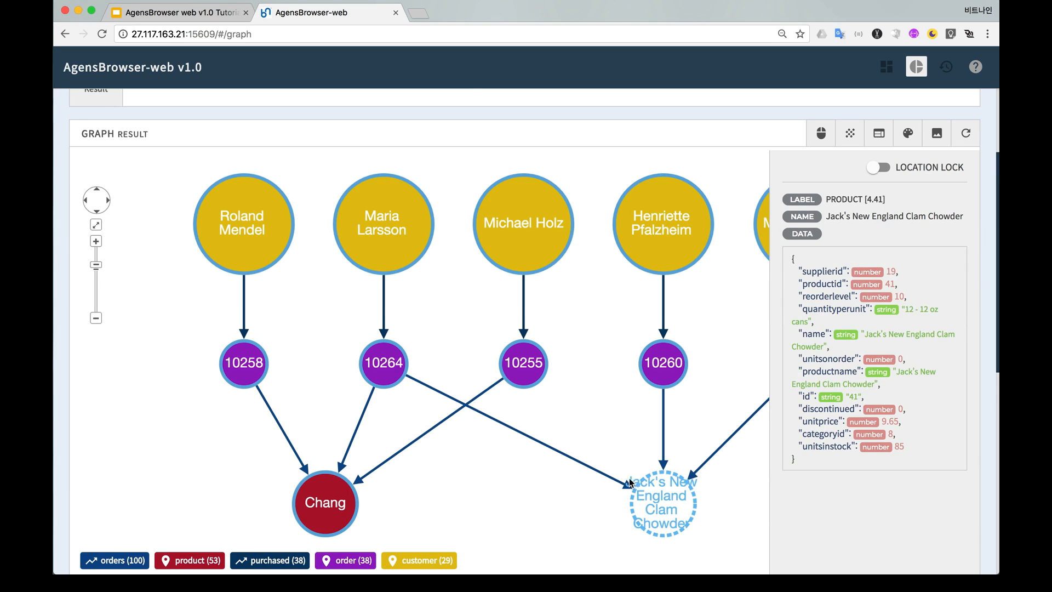
left_click(597, 413)
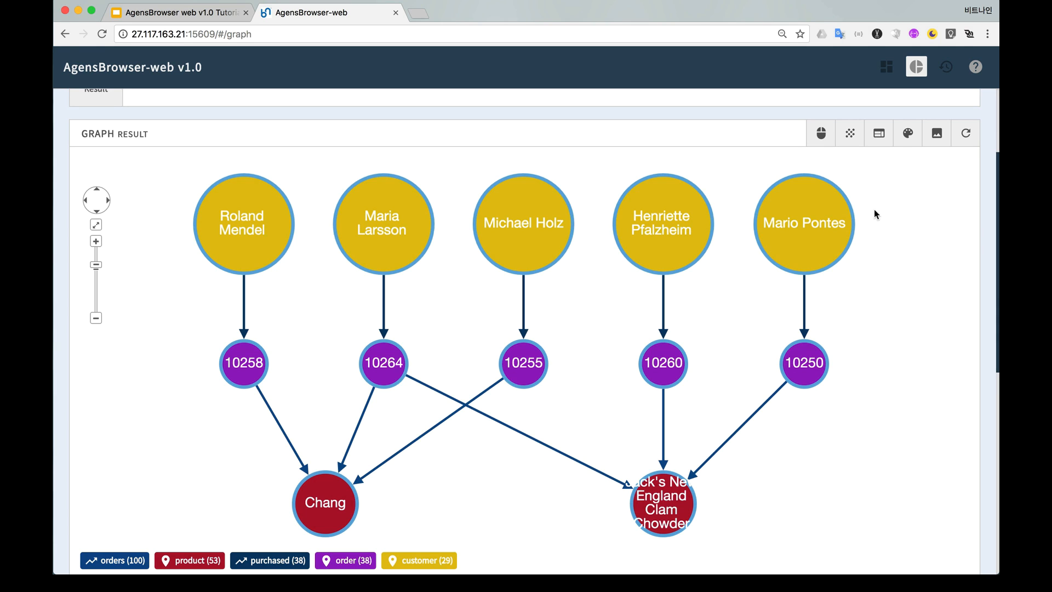
Step: Export the graph as a PNG image with the BITNINE.NET watermark and the file name northwind_sample01
left_click(931, 137)
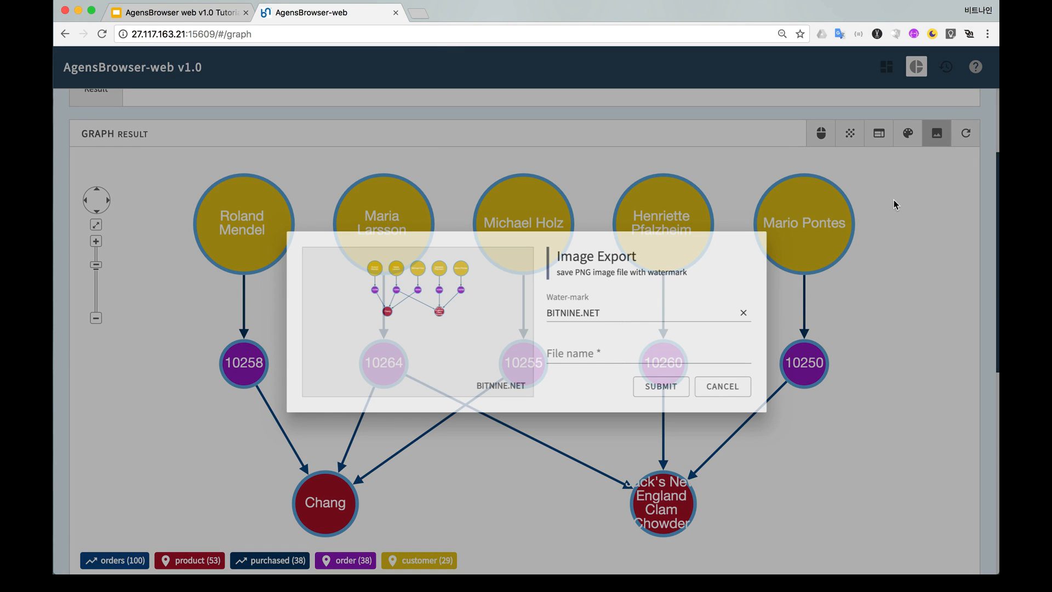
left_click(585, 343)
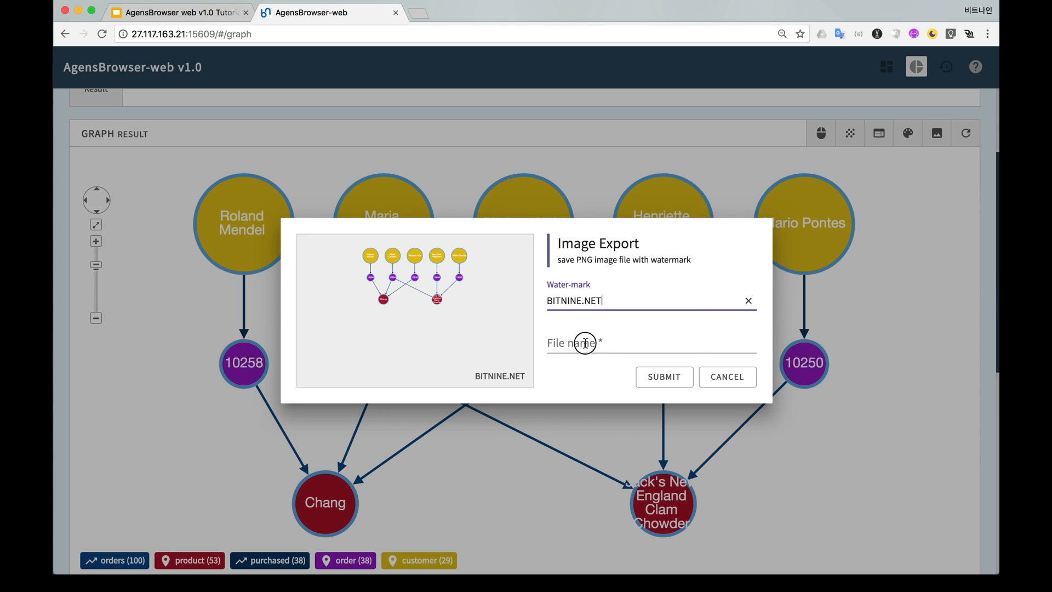
type("ㅜㅐㄱ소ㅣ")
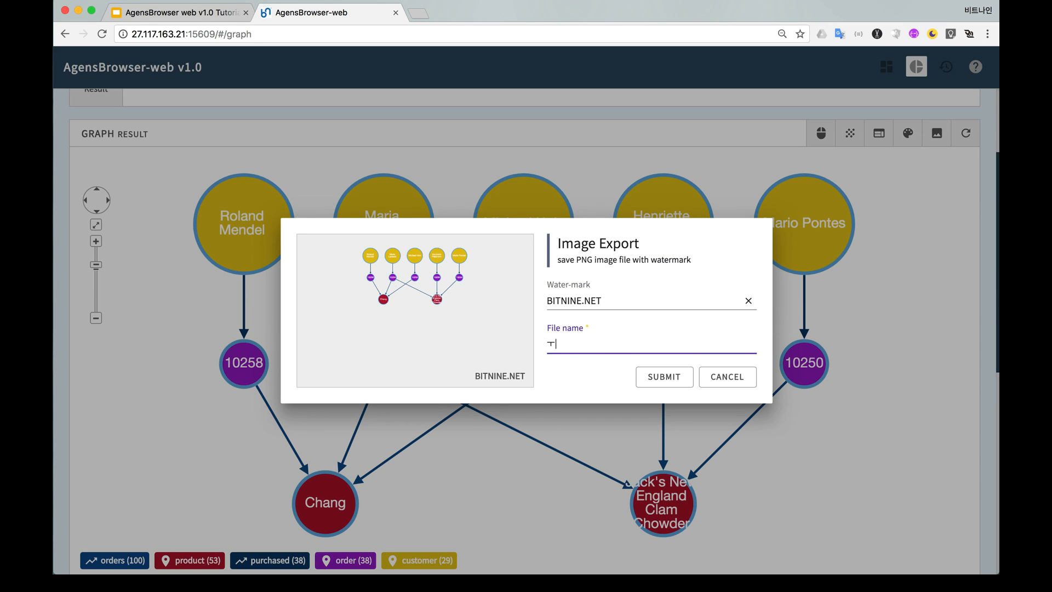
key("BackSpace")
key("BackSpace")
key("BackSpace")
key("BackSpace")
key("BackSpace")
key("BackSpace")
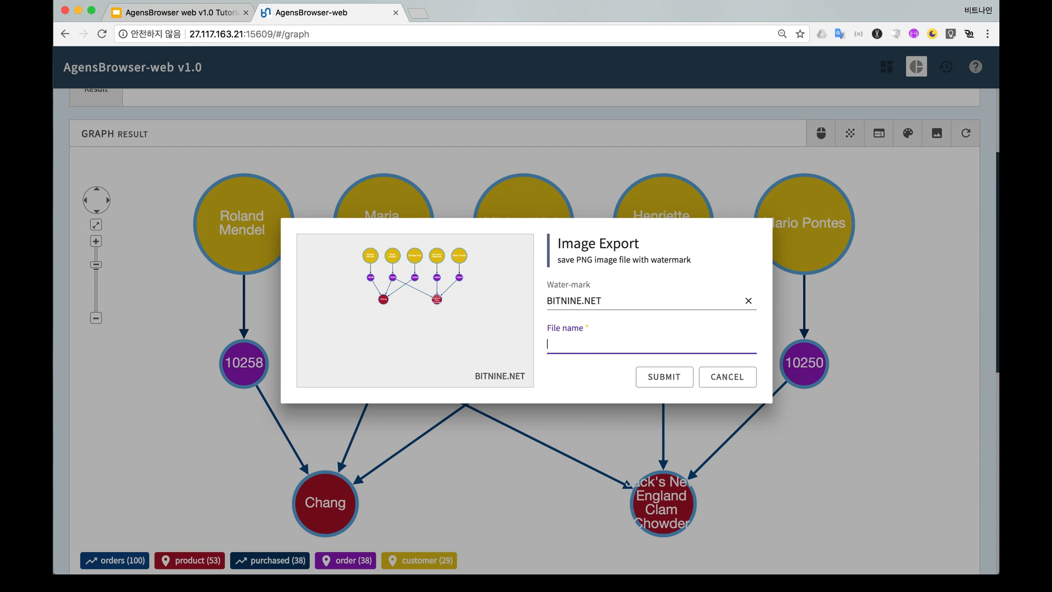
type("northwind_sample01")
left_click(663, 376)
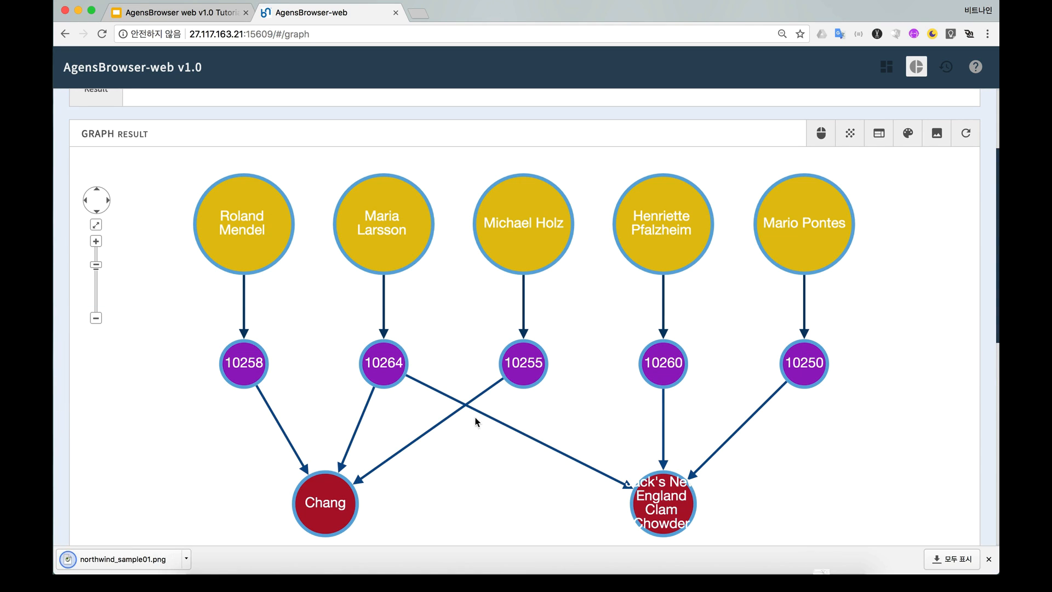
Step: View the downloaded northwind_sample01.png image and close it again
left_click(143, 562)
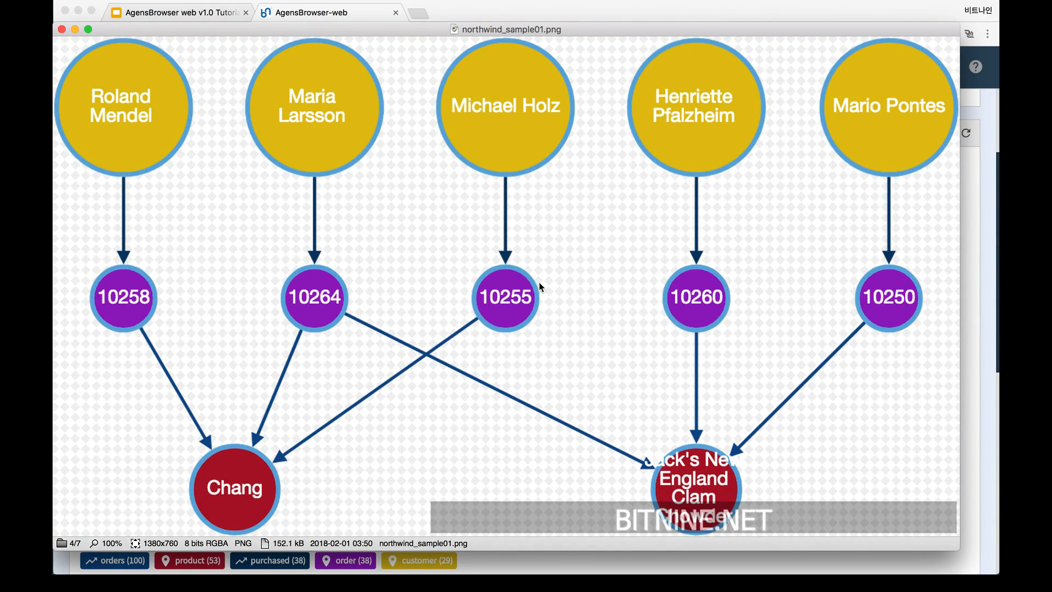
left_click(62, 30)
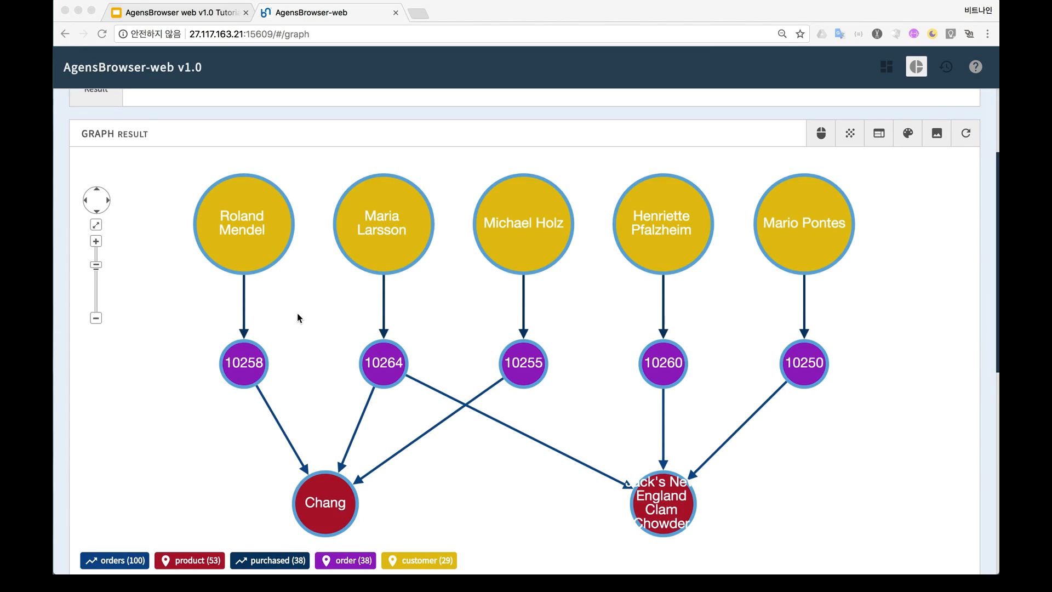
left_click(317, 315)
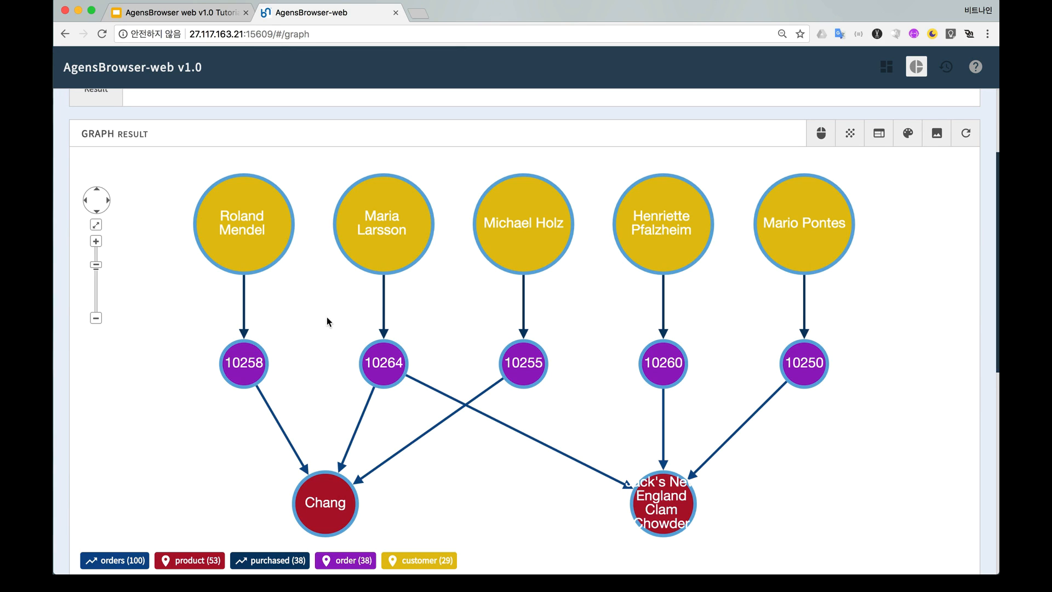
Step: Save the project with the title "test project 01" and the description "sub-graph"
scroll(927, 191, "up", 3)
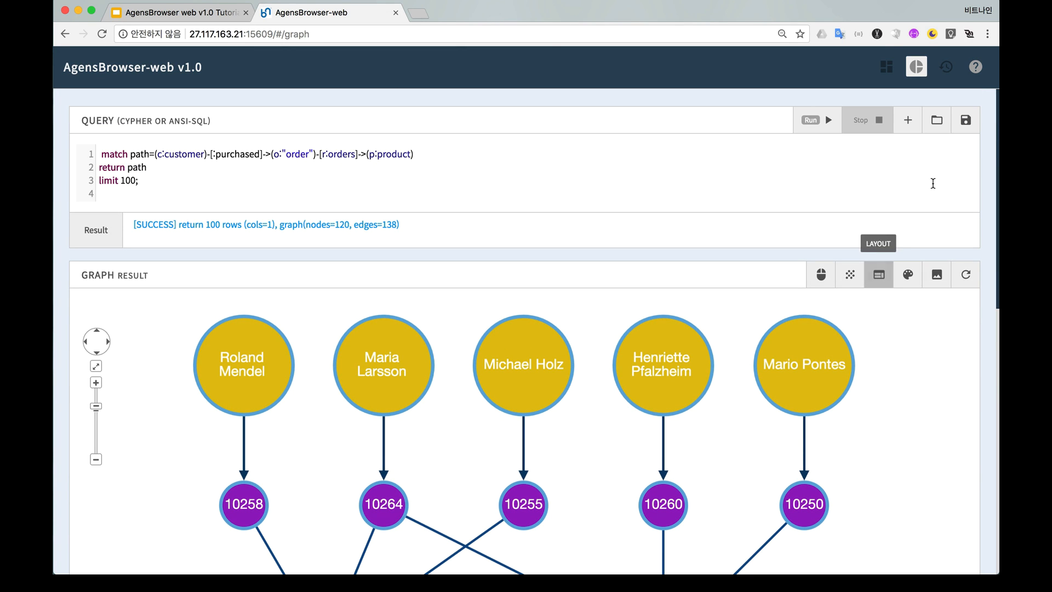
left_click(966, 124)
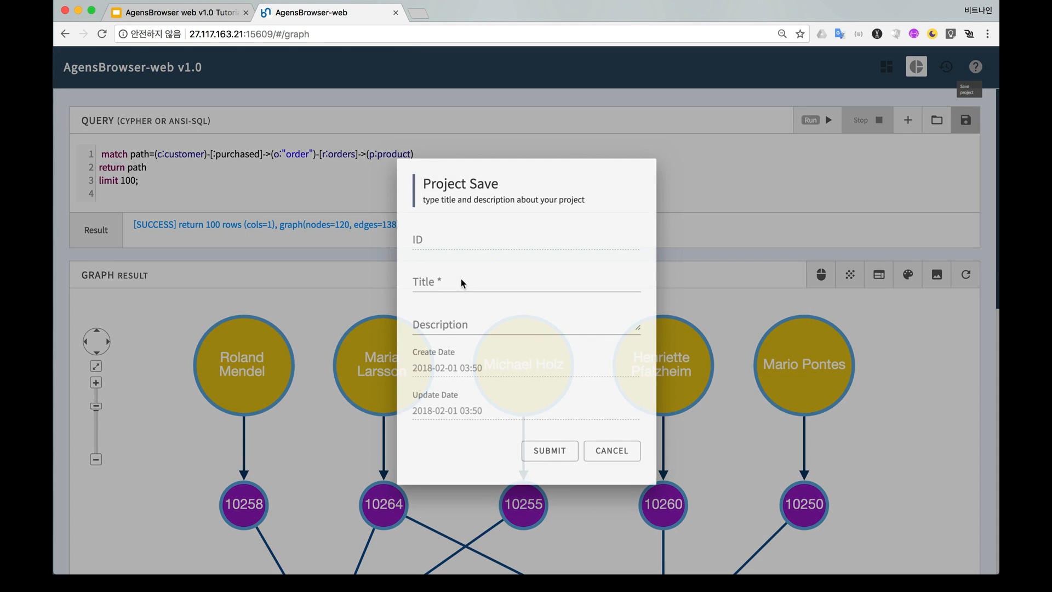
left_click(471, 264)
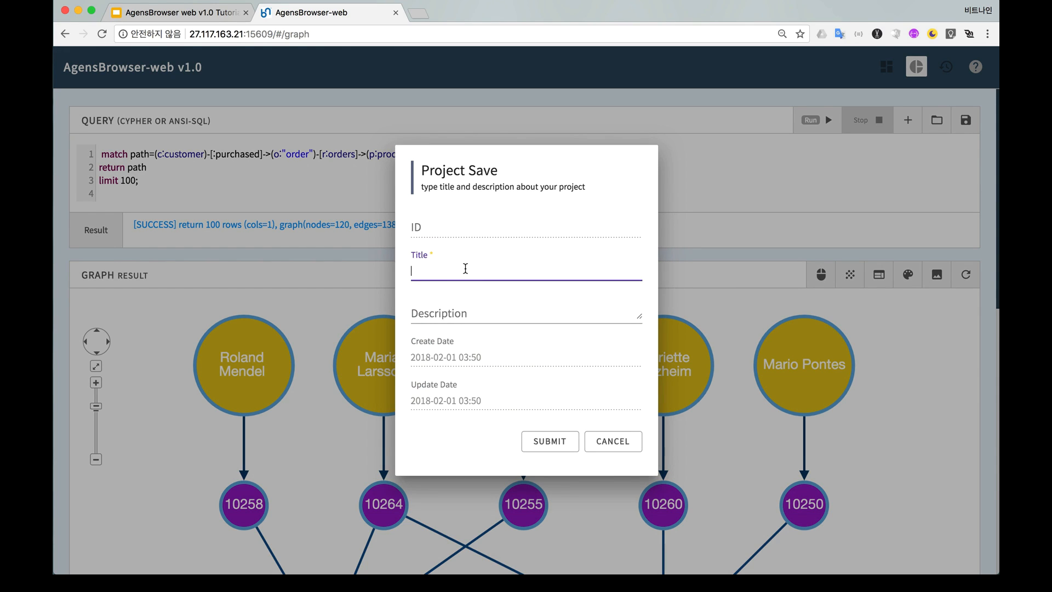
type("test project 01")
left_click(462, 315)
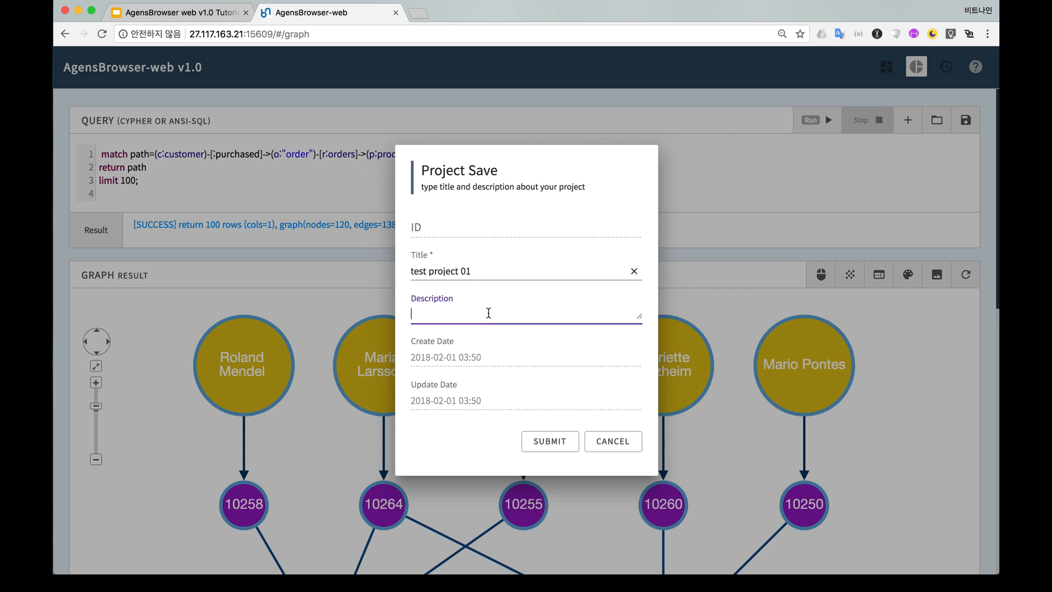
type("sub-graph")
left_click(551, 442)
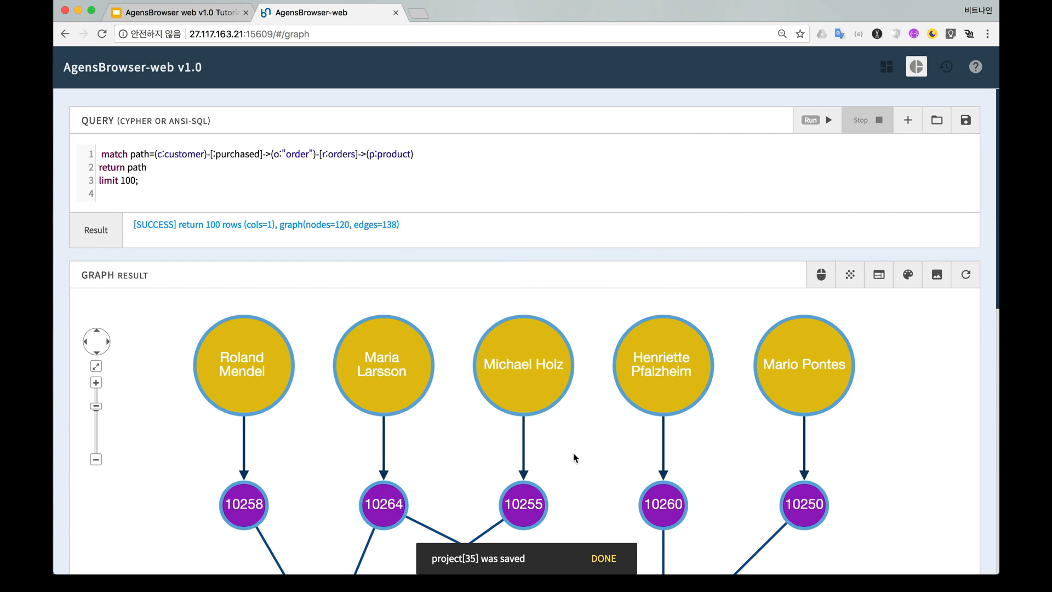
left_click(594, 438)
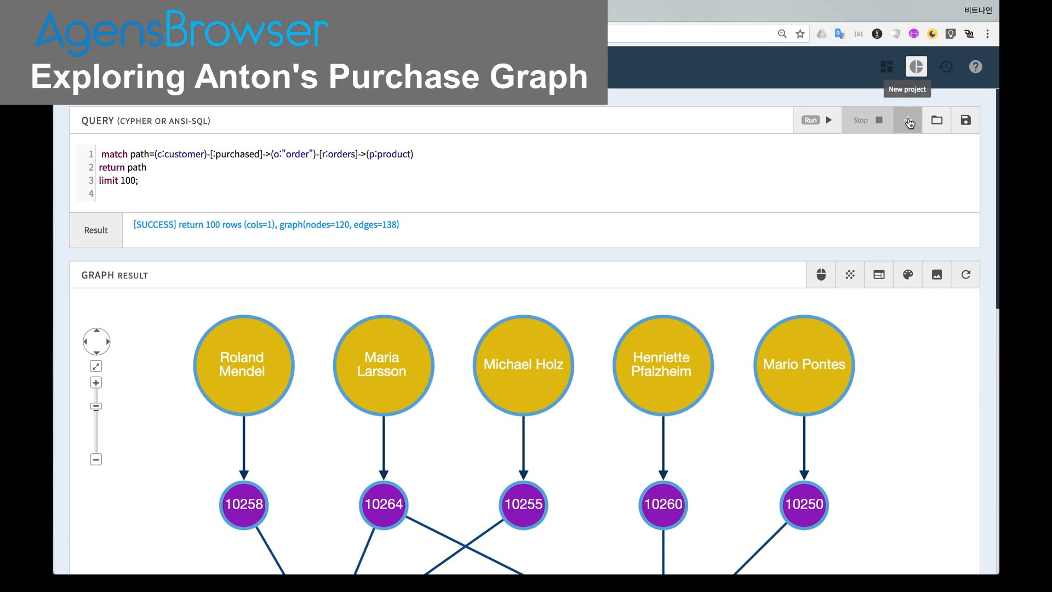
Step: In a new project, query the customer-PURCHASED-order-ORDERS-product-PART_OF-category path filtered by the customer's ID, returning path with limit 100
left_click(255, 149)
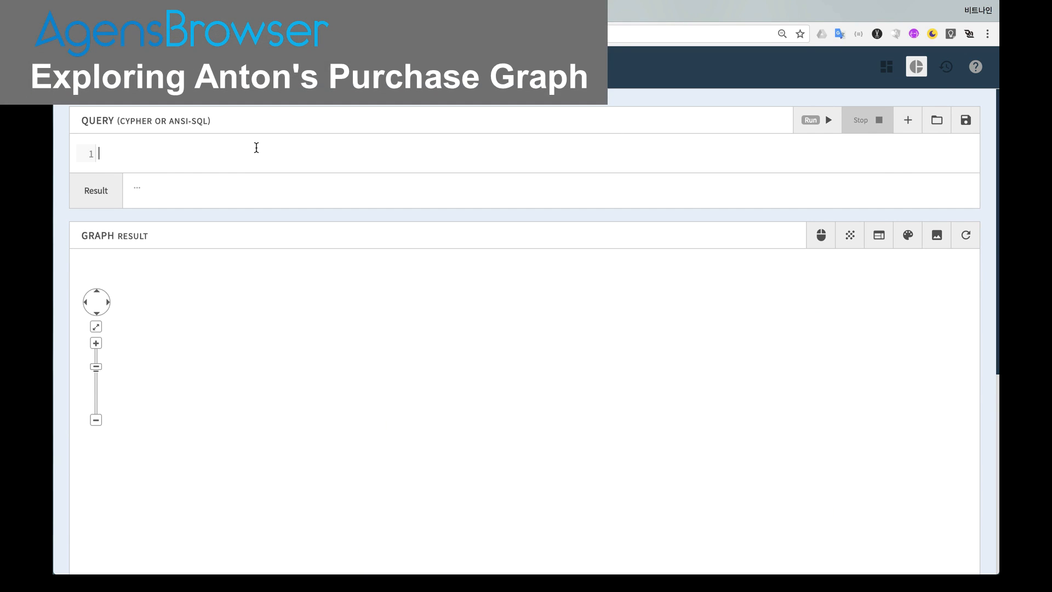
type("match path=(c:customer)-[:PURCHASED]->(o:\"order\")-[:ORDERS]->(p:product)-[:PART_OF]->(:category) WHERE c.ID = 'ANTON' return path limit 100;")
left_click(827, 122)
left_click(661, 373)
scroll(670, 370, "down", 3)
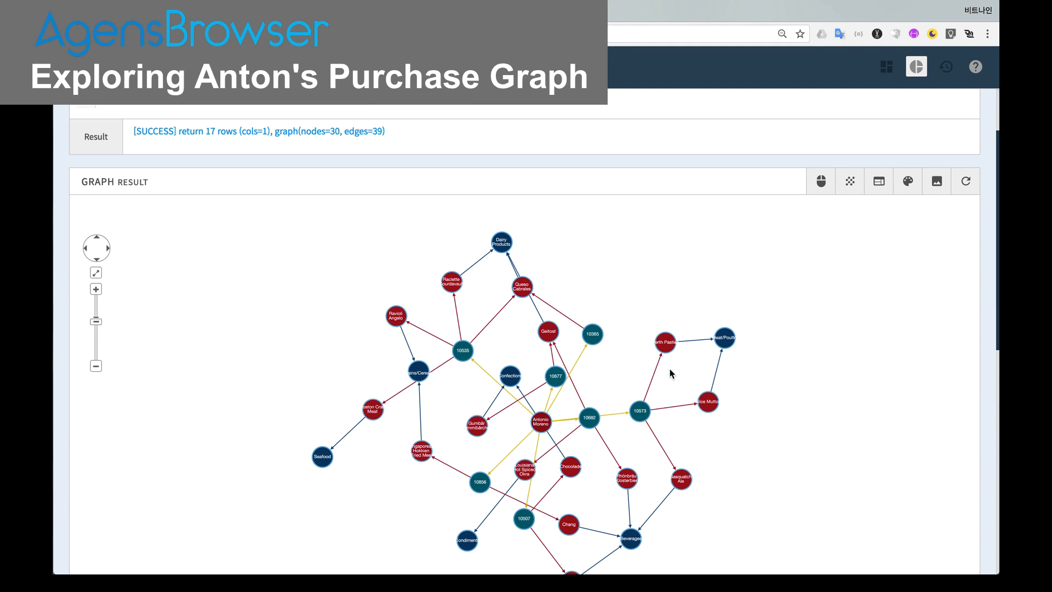
scroll(679, 375, "down", 3)
scroll(693, 365, "up", 2)
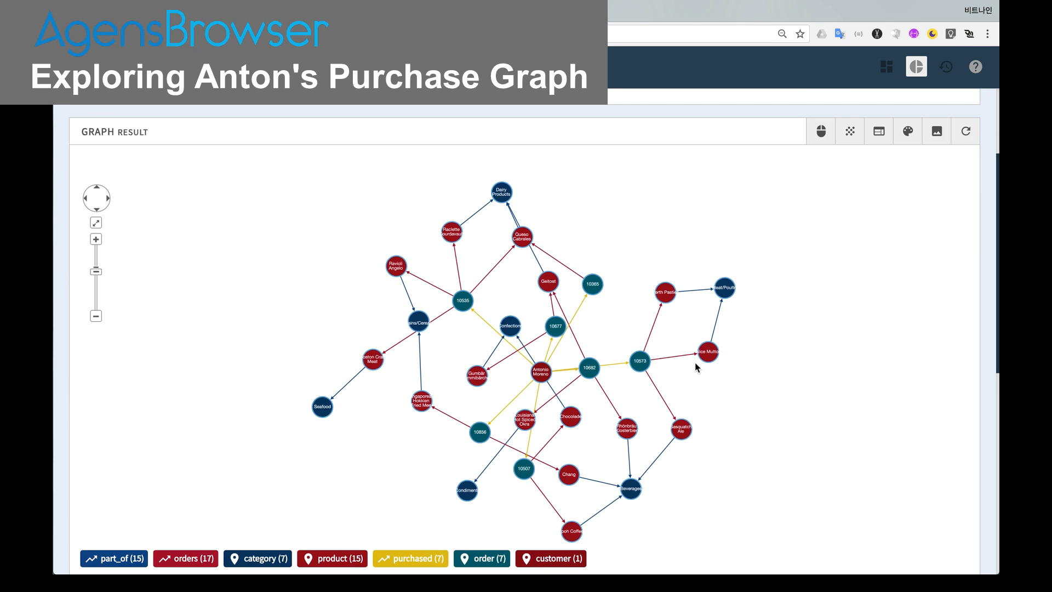
Step: Arrange the purchase graph with the DAGRE hierarchy layout and check the customer node's expansion options
left_click(877, 132)
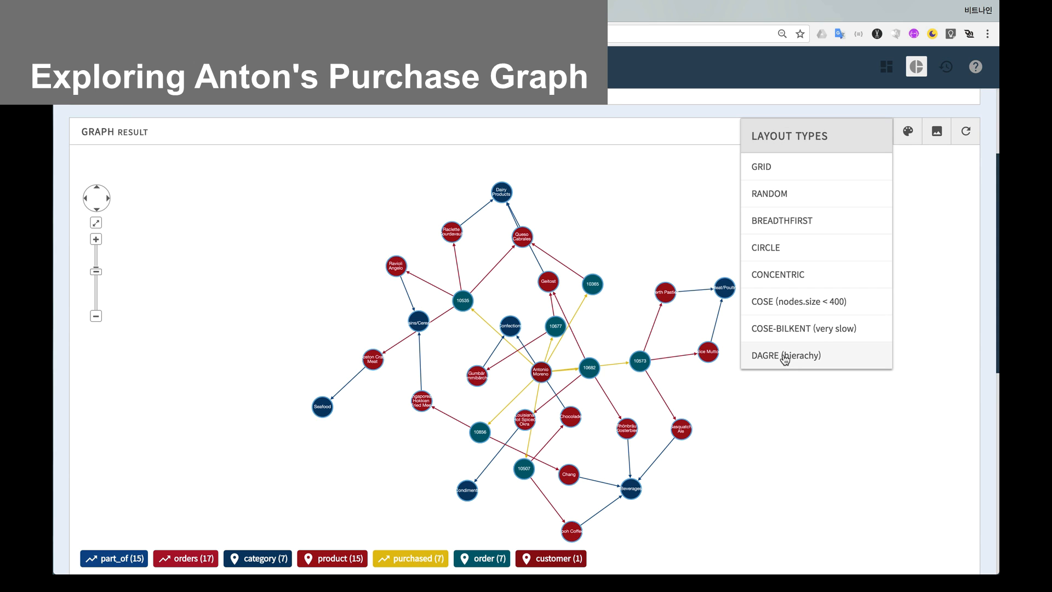
left_click(785, 358)
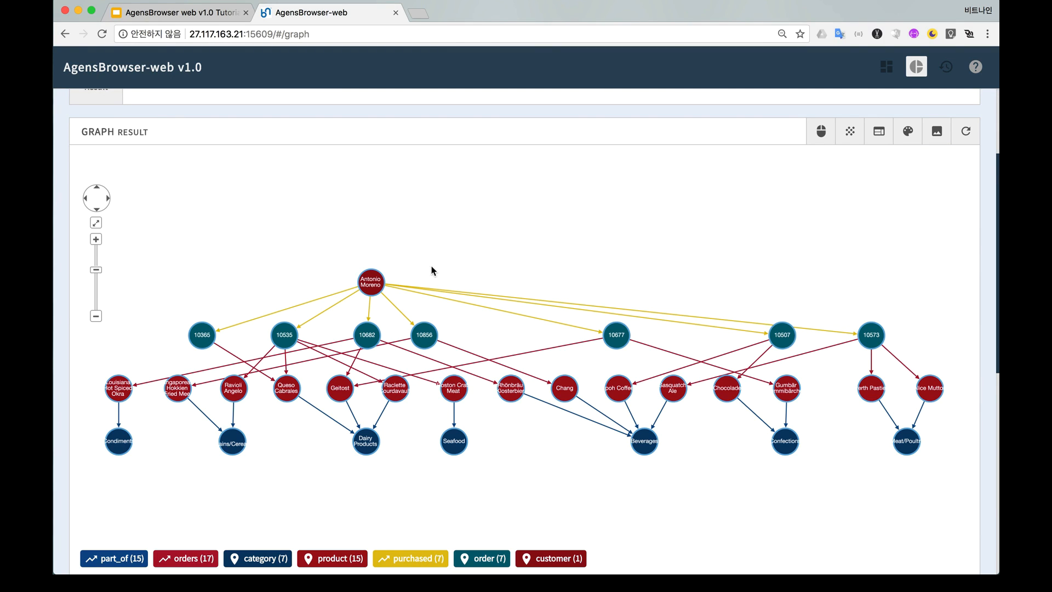
right_click(378, 284)
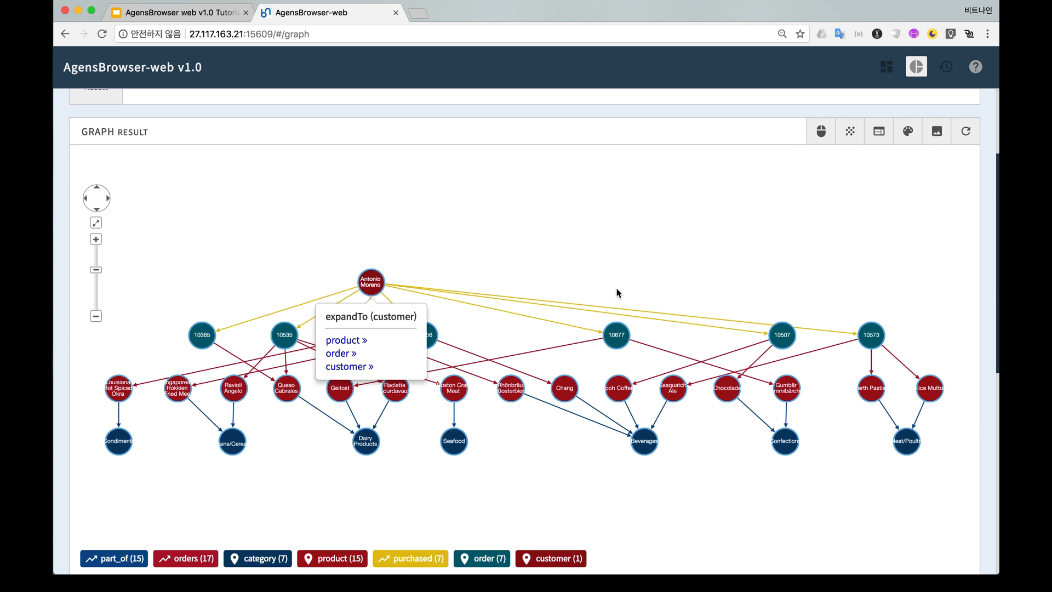
left_click(605, 278)
Step: Expand order 10365 to its employee, inspect the employee's properties and close the details
left_click(202, 334)
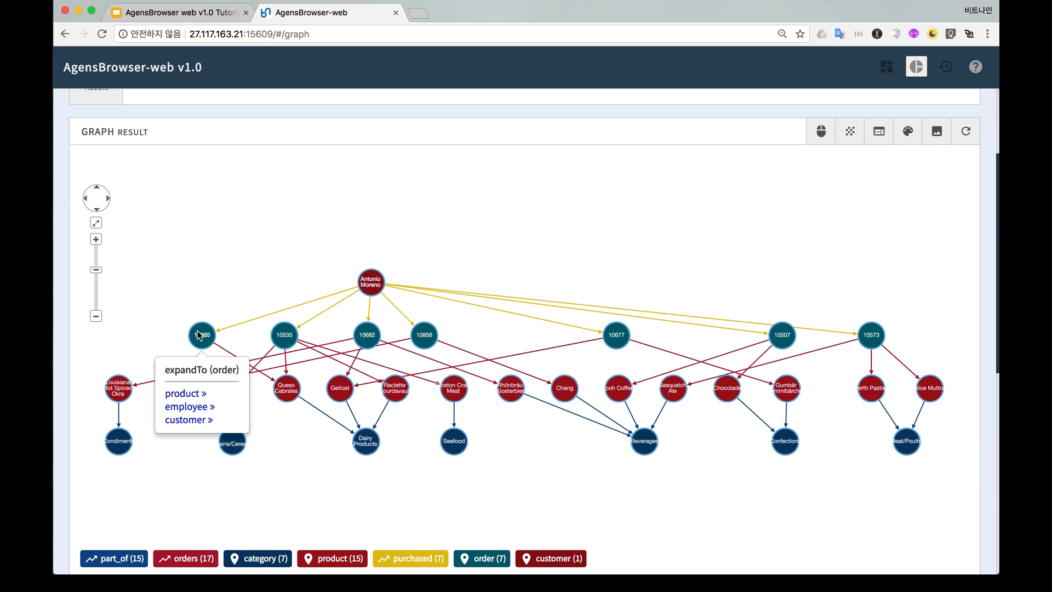
left_click(187, 407)
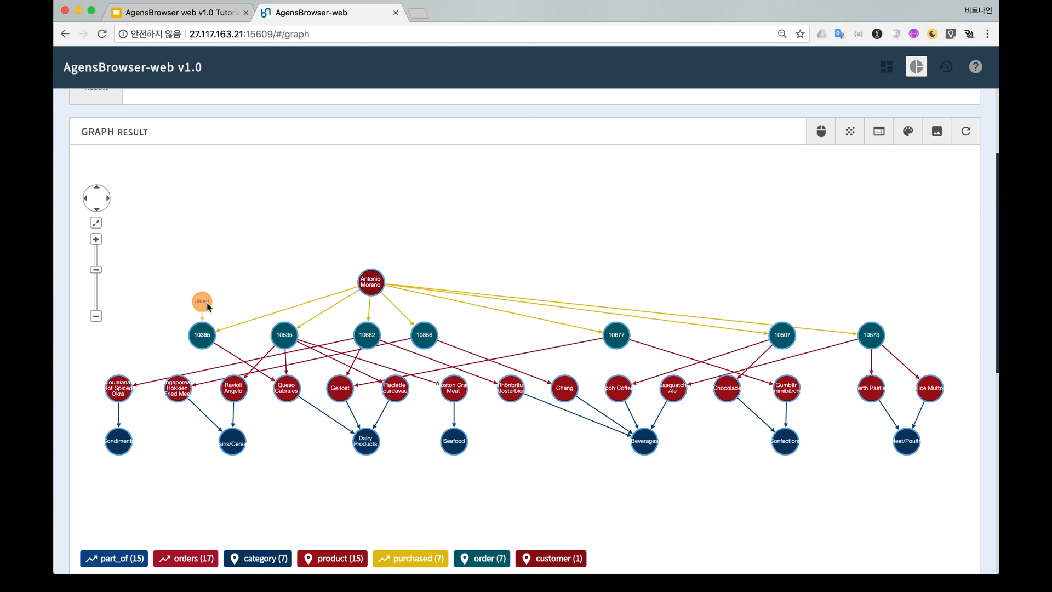
left_click(205, 305)
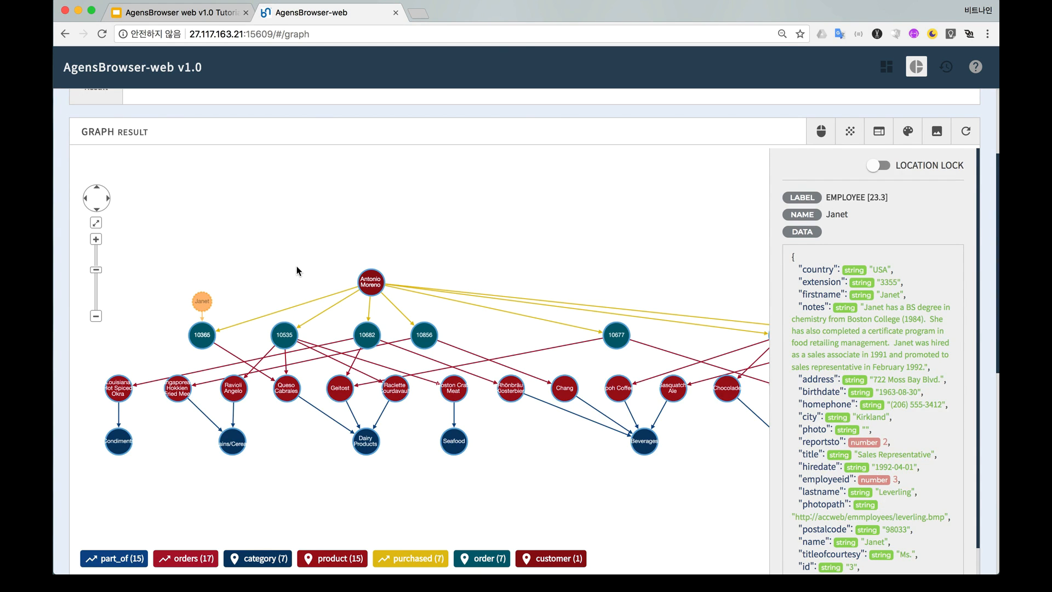
left_click(297, 265)
Step: Expand orders 10535, 10682 and 10856 to their employees
right_click(282, 331)
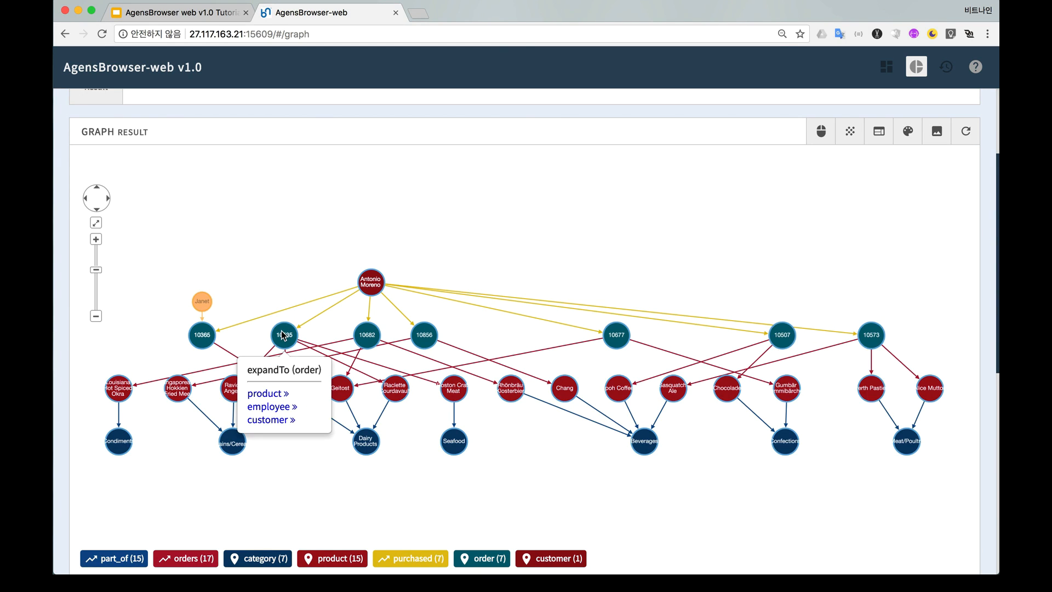
left_click(268, 407)
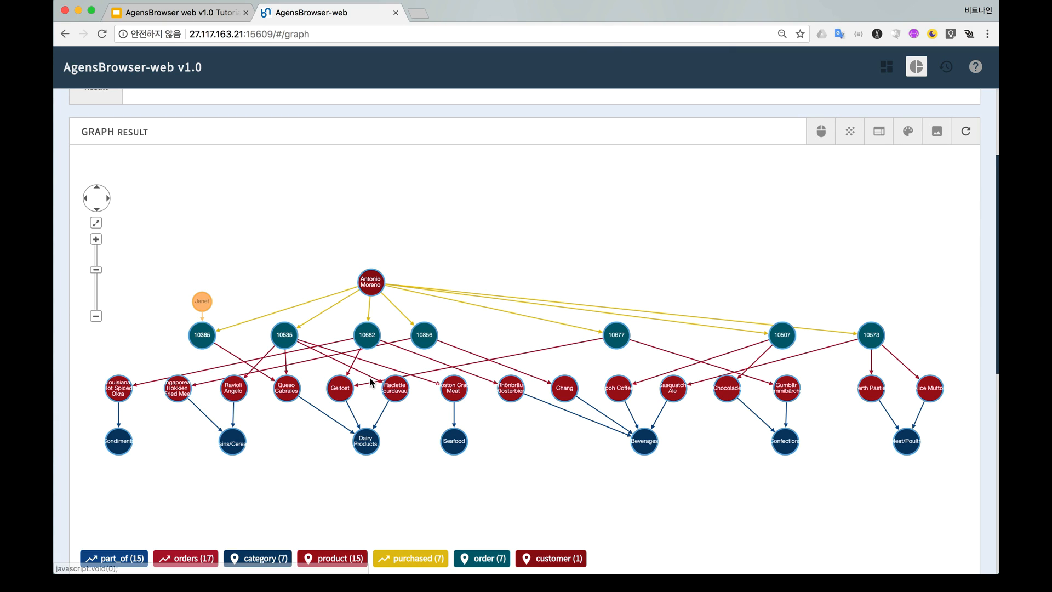
right_click(368, 336)
left_click(351, 408)
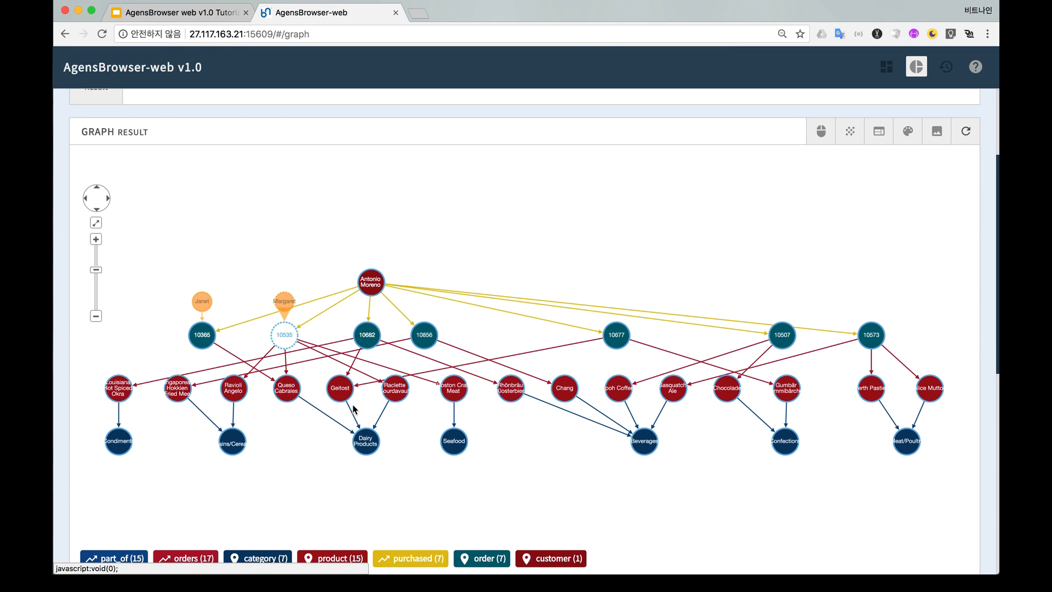
left_click(485, 259)
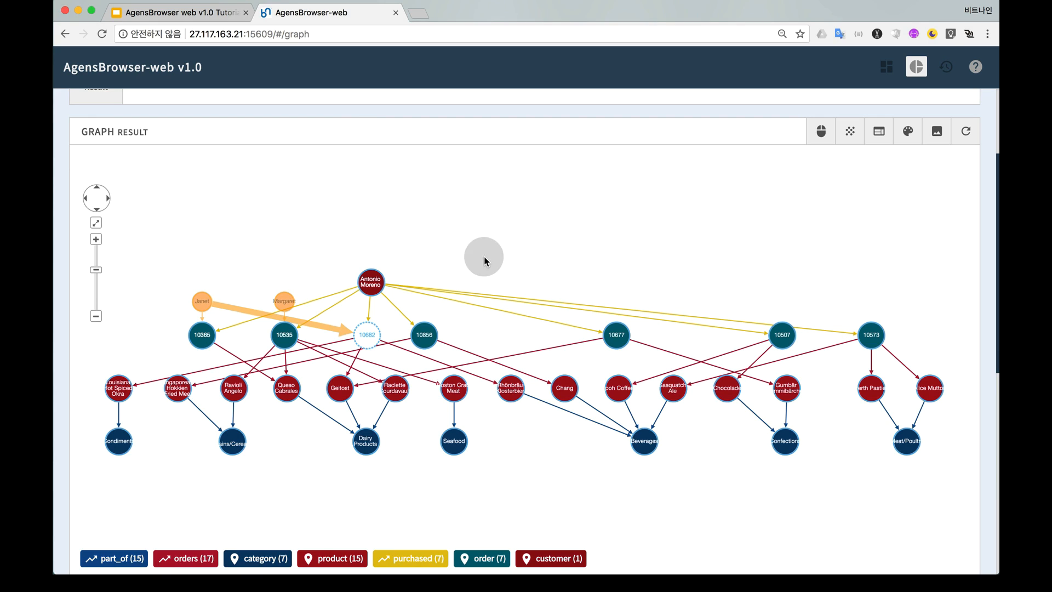
right_click(423, 336)
left_click(411, 407)
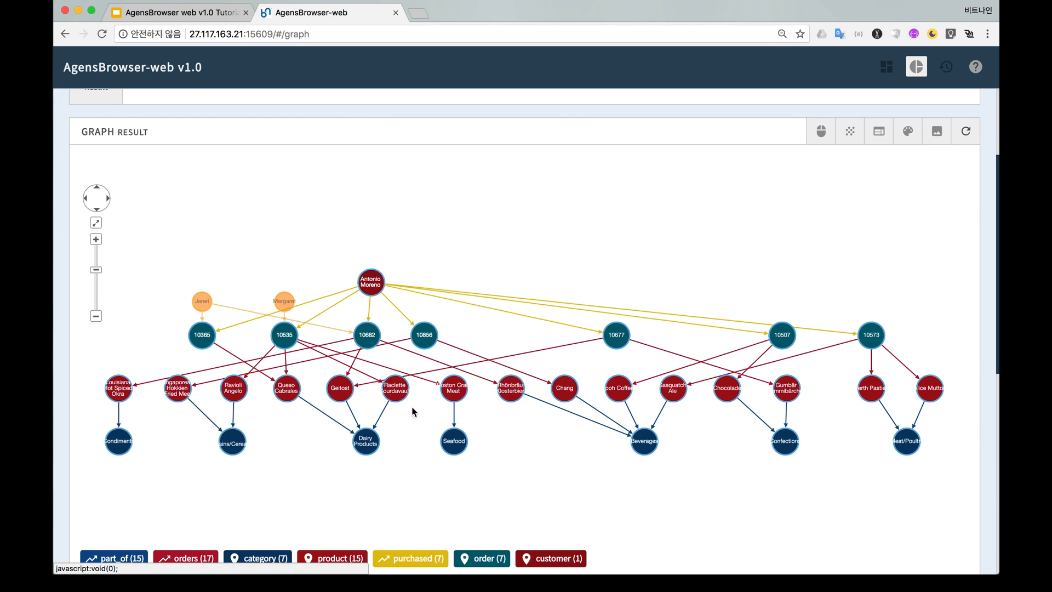
left_click(500, 332)
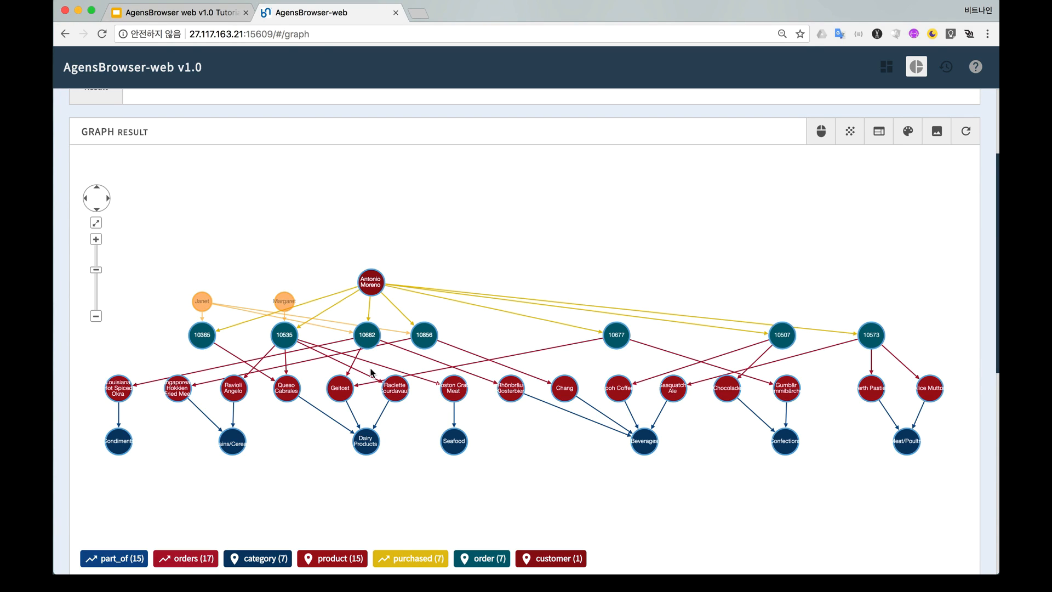
Step: Check the expansion options of the Geitost product and the Seafood category, then dismiss them
left_click(348, 392)
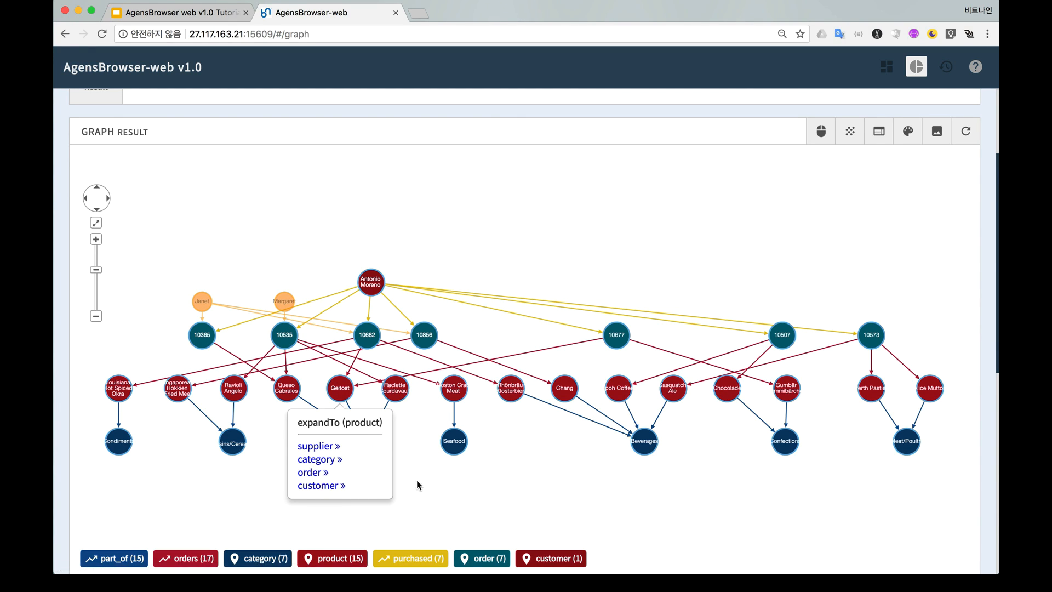
left_click(452, 444)
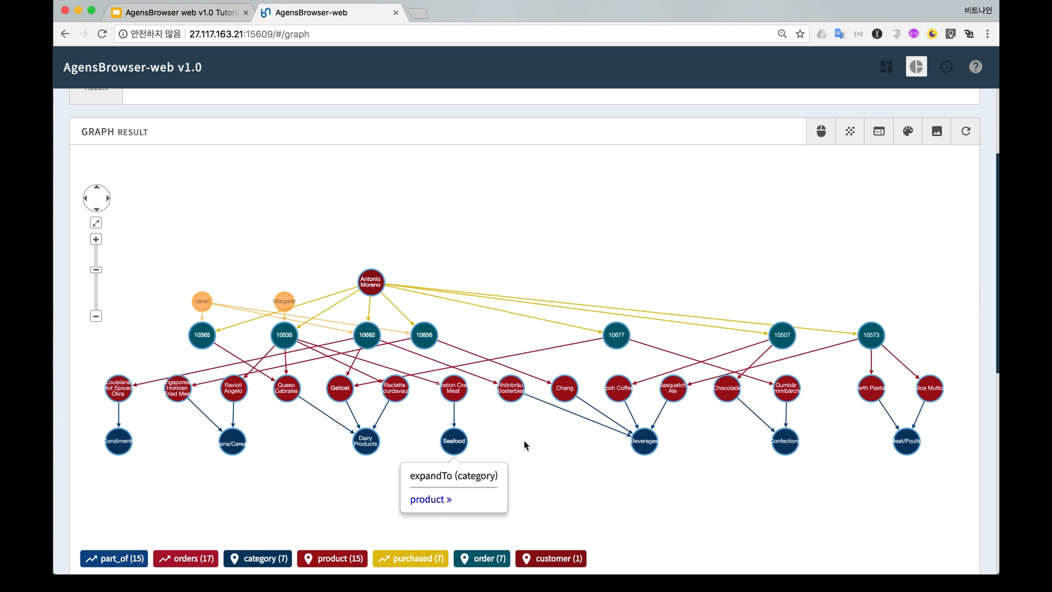
left_click(558, 452)
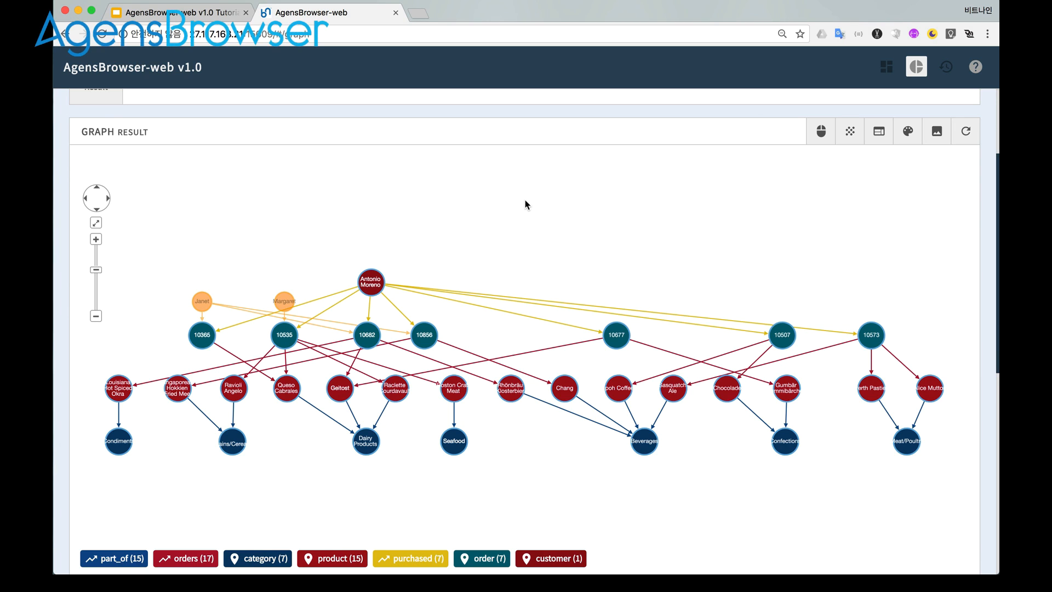
Step: Run a new query merging RATED edges from customers to purchased products, with total_count, order_count and rating rounded to 3 decimals
left_click(549, 222)
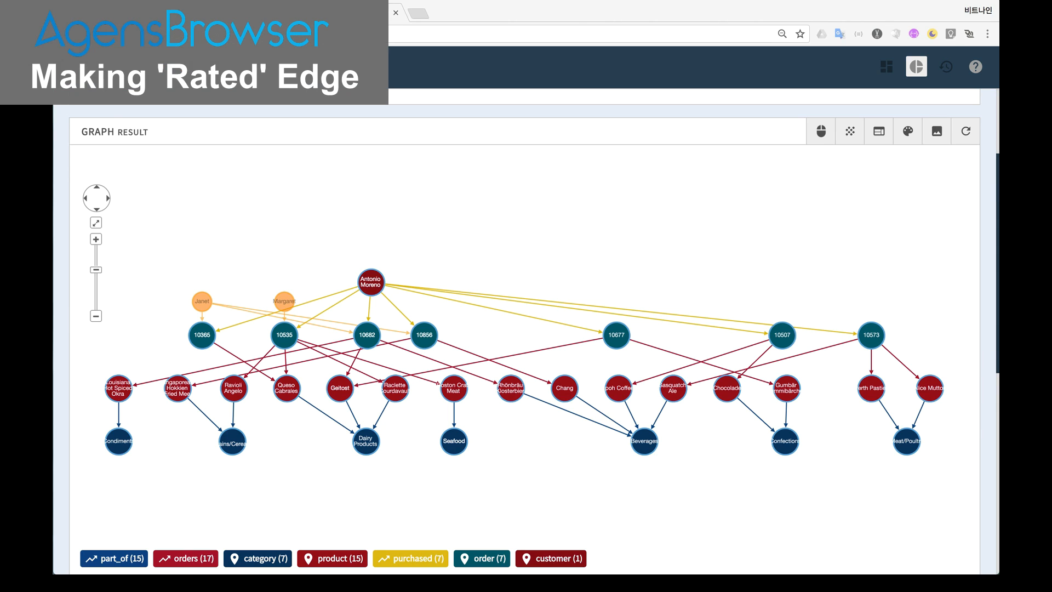
scroll(549, 274, "up", 3)
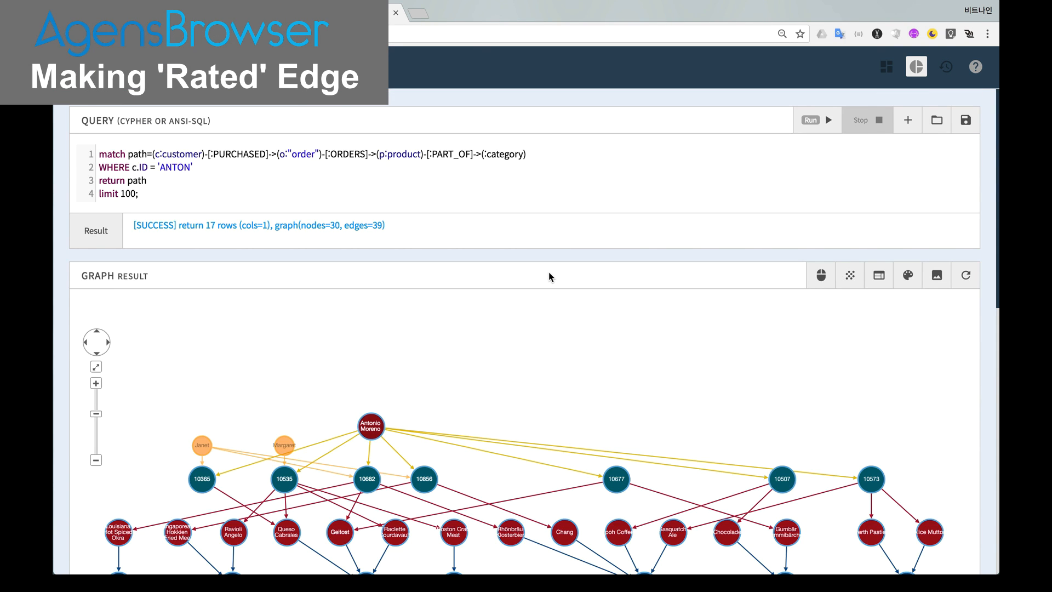
left_click(907, 120)
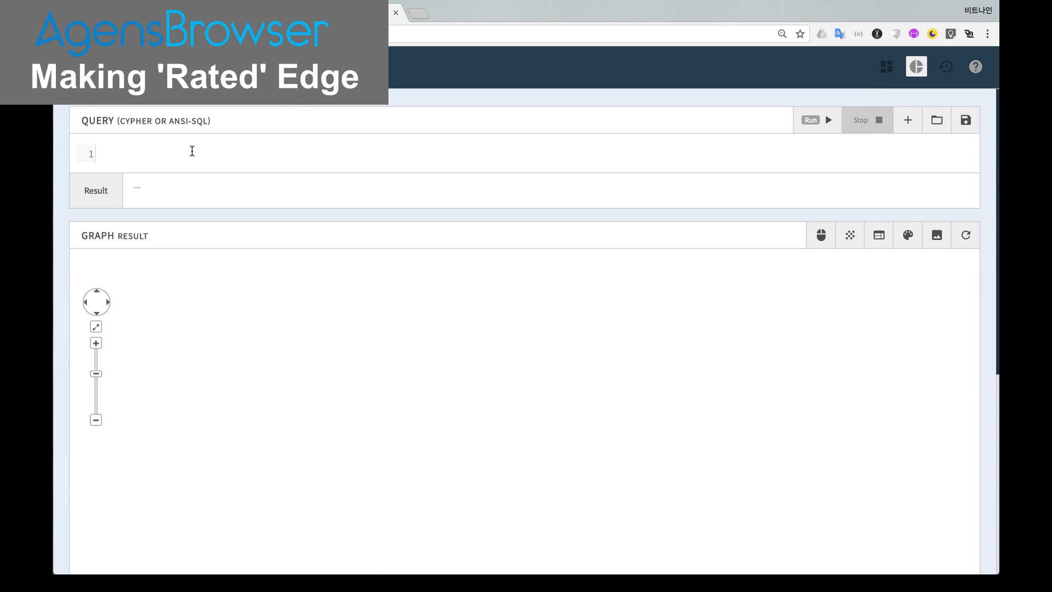
type("MATCH (c:customer)-[:PURCHASED]->(o:\"order\")-[:ORDERS]->(p:product) WITH c, count(p) as total MATCH (c)-[:PURCHASED]->(o:\"order\")-[:ORDERS]->(p:product) WITH c, total, p, count(o) as orders, round(count(o)*1.0/total,3) as rating MERGE (c)-[rated:RATED {total_count: total, order_count: orders, rating: rating}]->(p) ;")
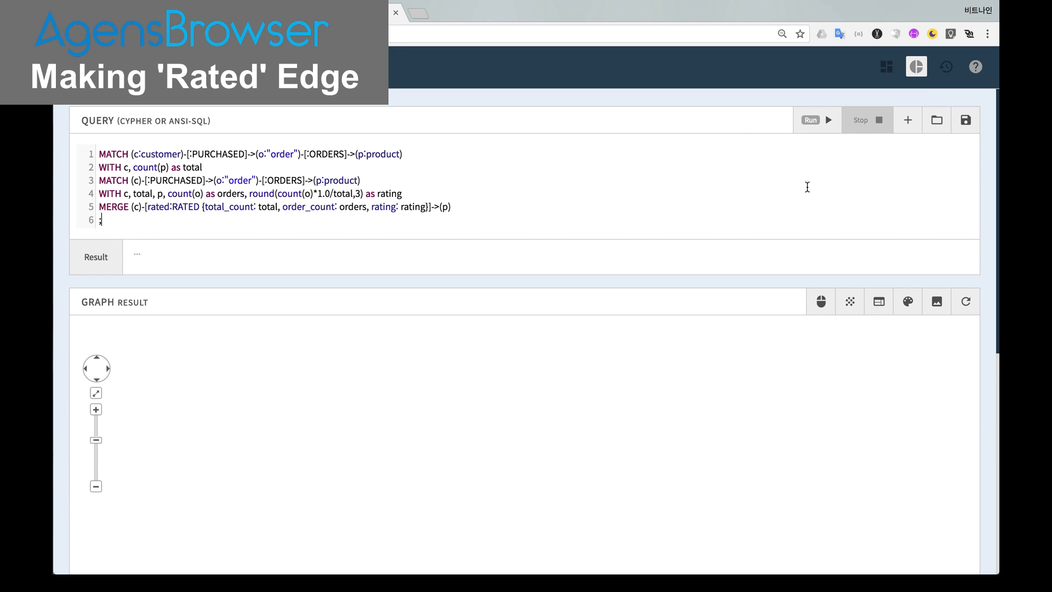
left_click(829, 121)
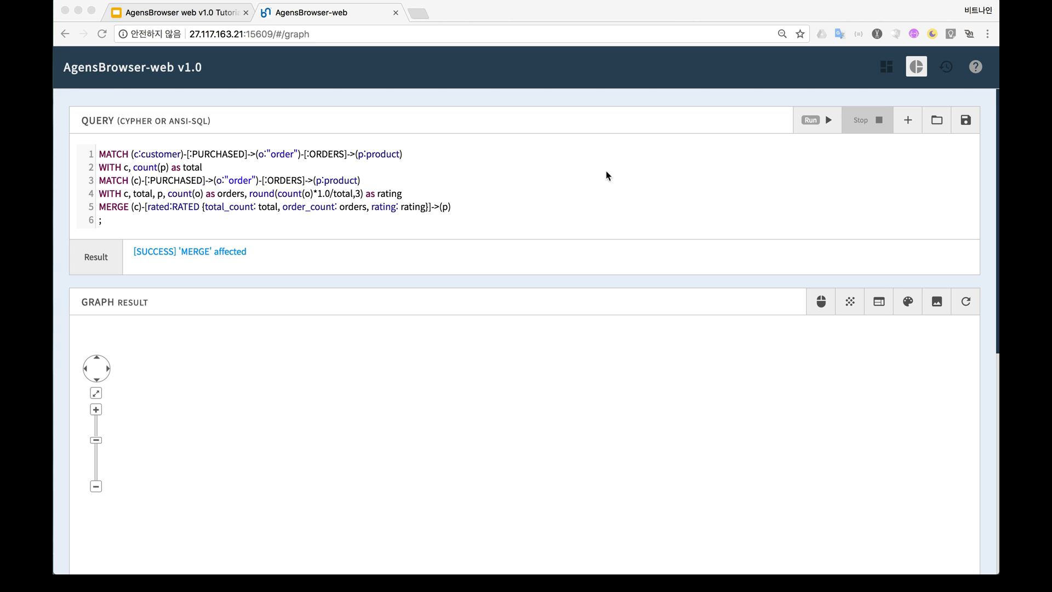
left_click(701, 186)
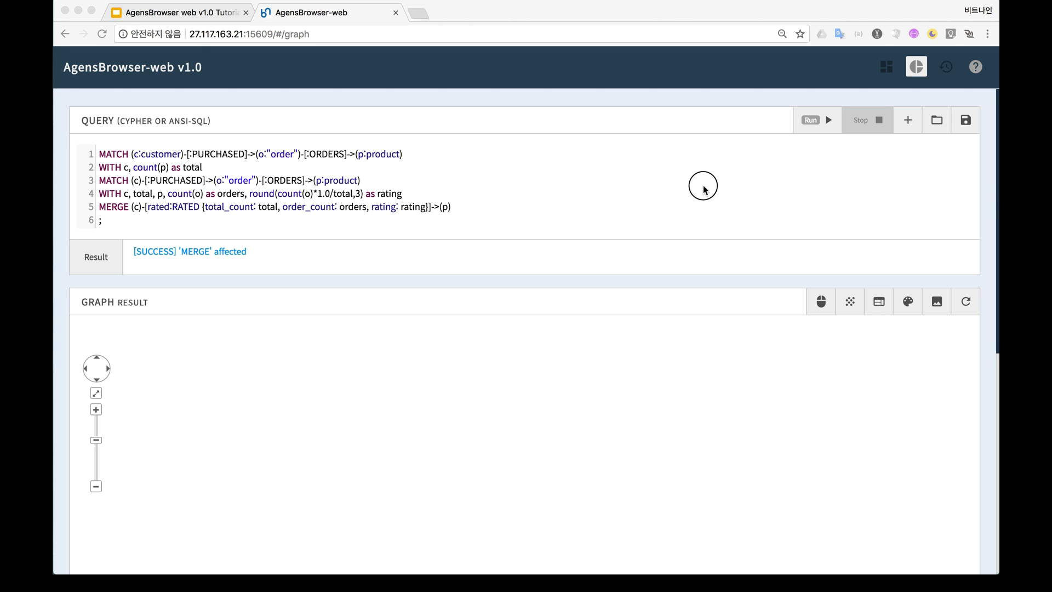
Step: Query one customer ID's RATED products with counts and rating, sorted by order count descending and limited to 100, and examine the result table
left_click(907, 122)
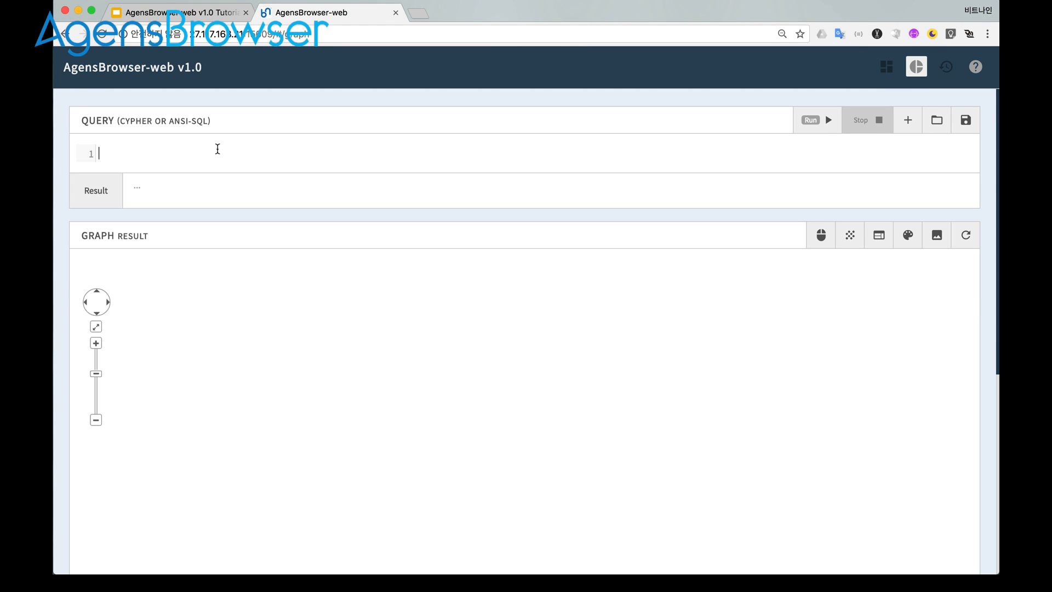
type("MATCH path = (c:customer)-[r:RATED]->(p:product) where c.ID='ANTON' RETURN c.ID as cid, r.total_count, p.productName, r.order_count as ord_cnt, r.rating, path order by cid, ord_cnt desc limit 100;")
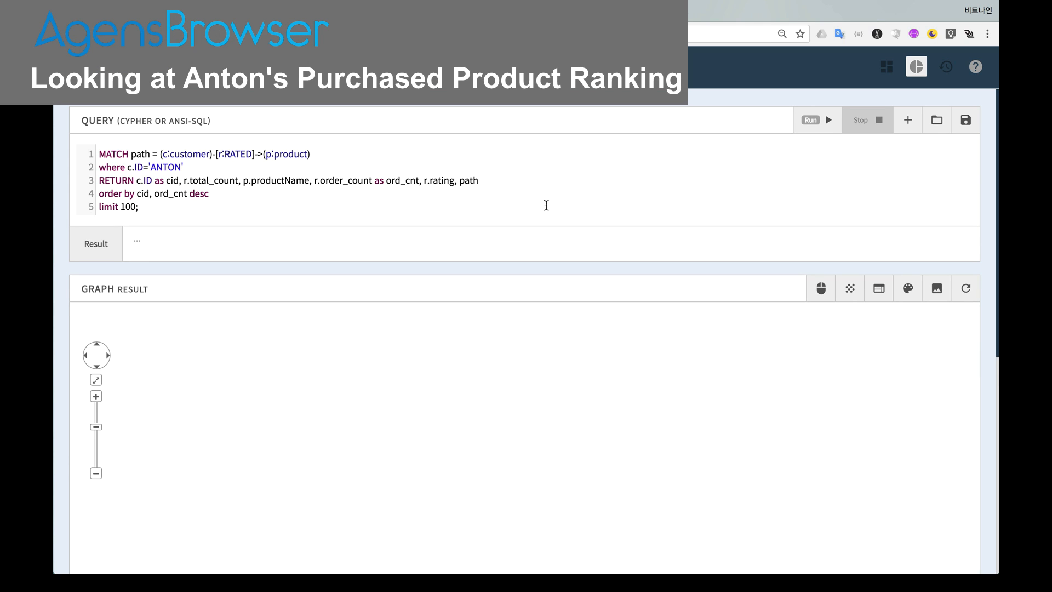
left_click(827, 120)
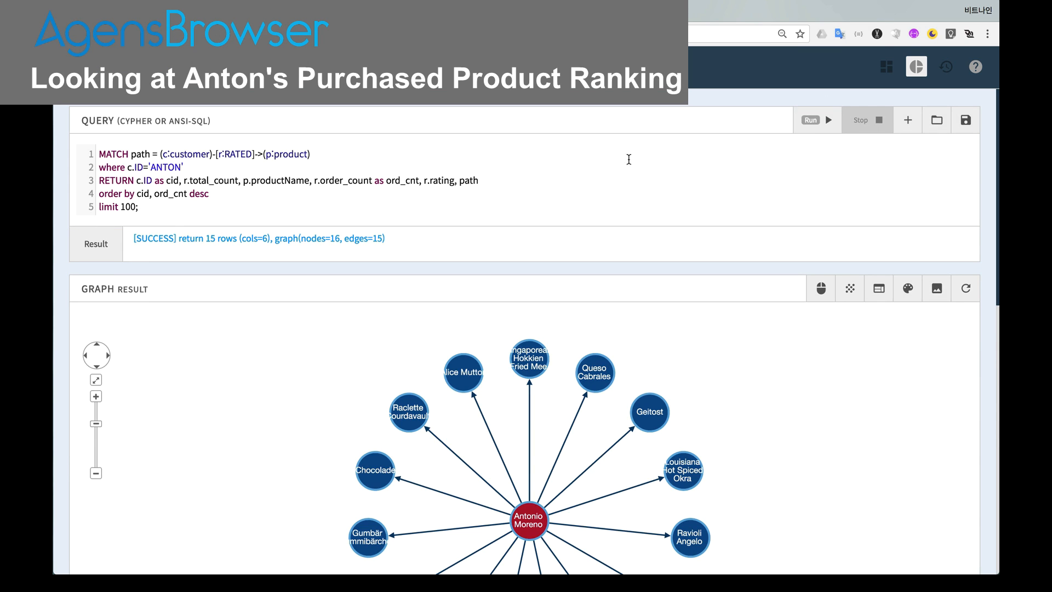
scroll(523, 230, "down", 8)
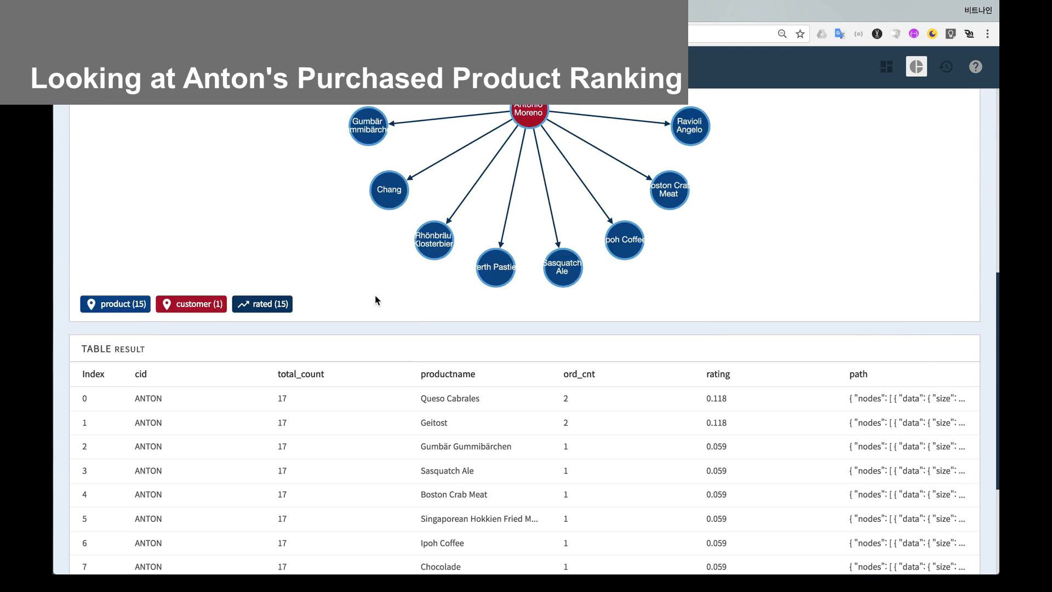
scroll(378, 300, "down", 3)
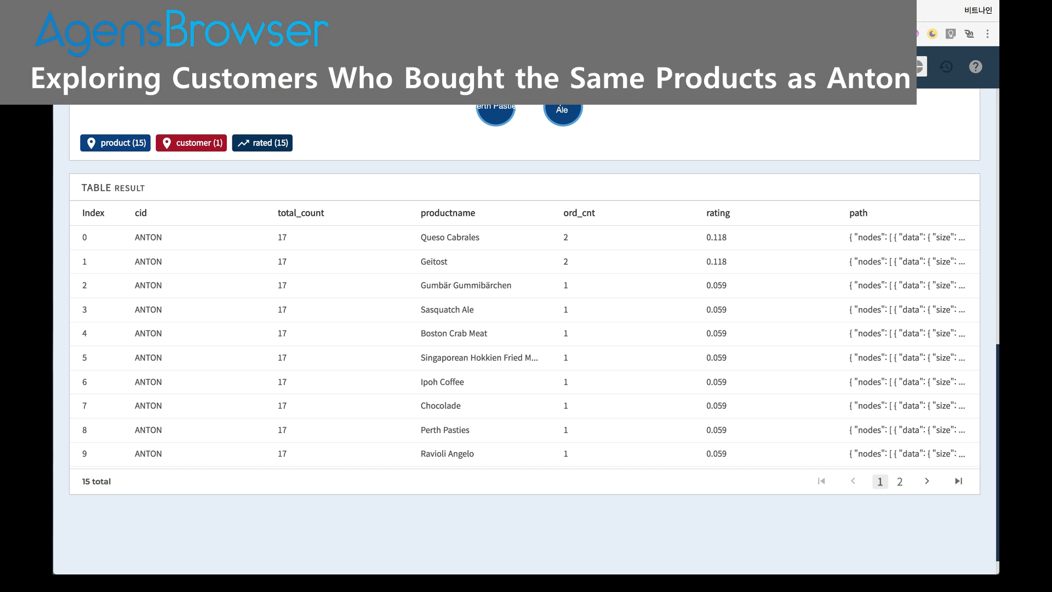
Step: Query customers who rated the same products, sorted by ascending rating difference and limited to 15, and arrange the graph with the DAGRE layout
scroll(607, 347, "up", 10)
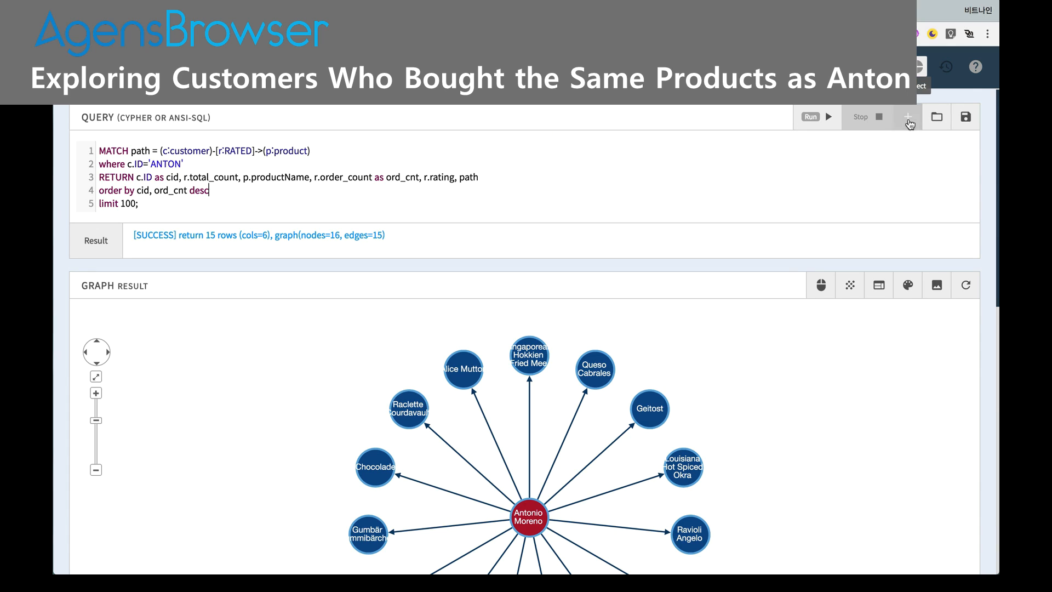
left_click(908, 116)
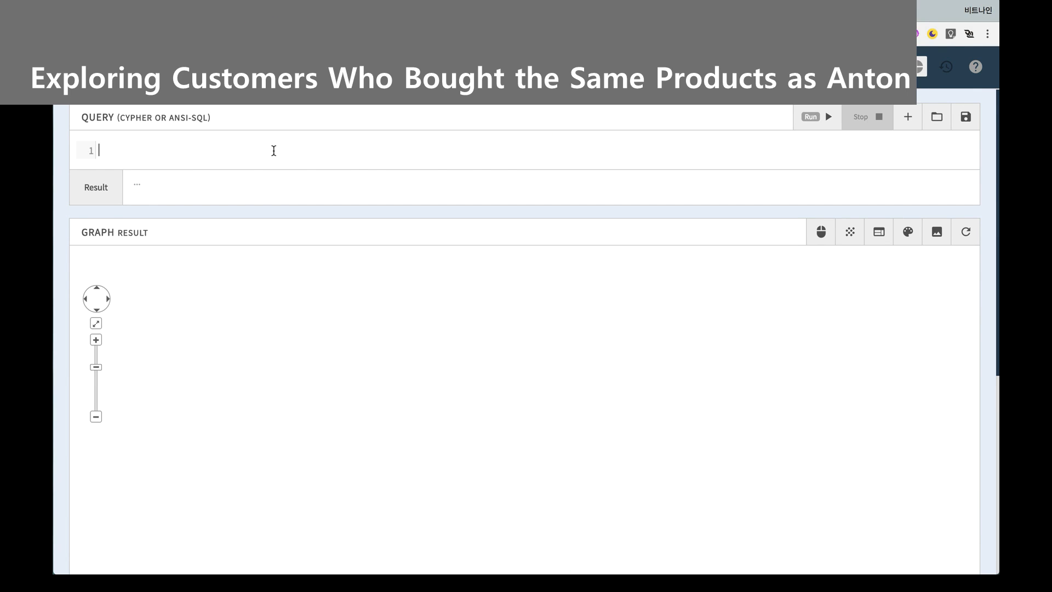
type("match path=(c1:customer)-[r1:RATED]->(p:product)<-[r2:RATED]-(c2:customer) where c1.ID='ANTON' return c1.name as cust1, c2.name as cust2, p.productName, r1.rating as rating1, r2.rating as rating2,     abs(r1.rating::float-r2.rating::float) as difference, path order by difference ASC limit 15;")
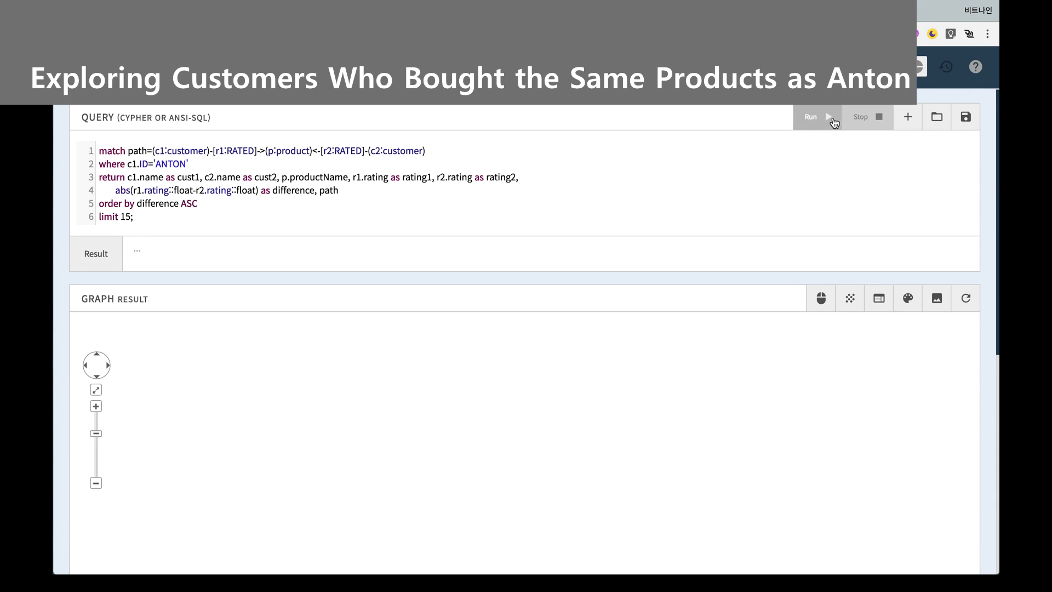
left_click(827, 118)
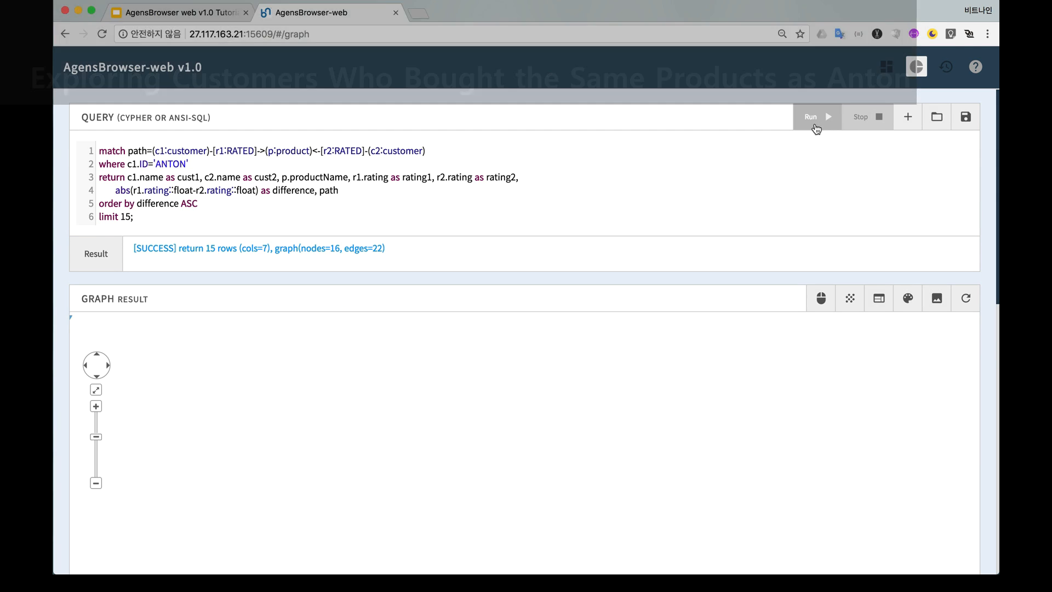
left_click(879, 299)
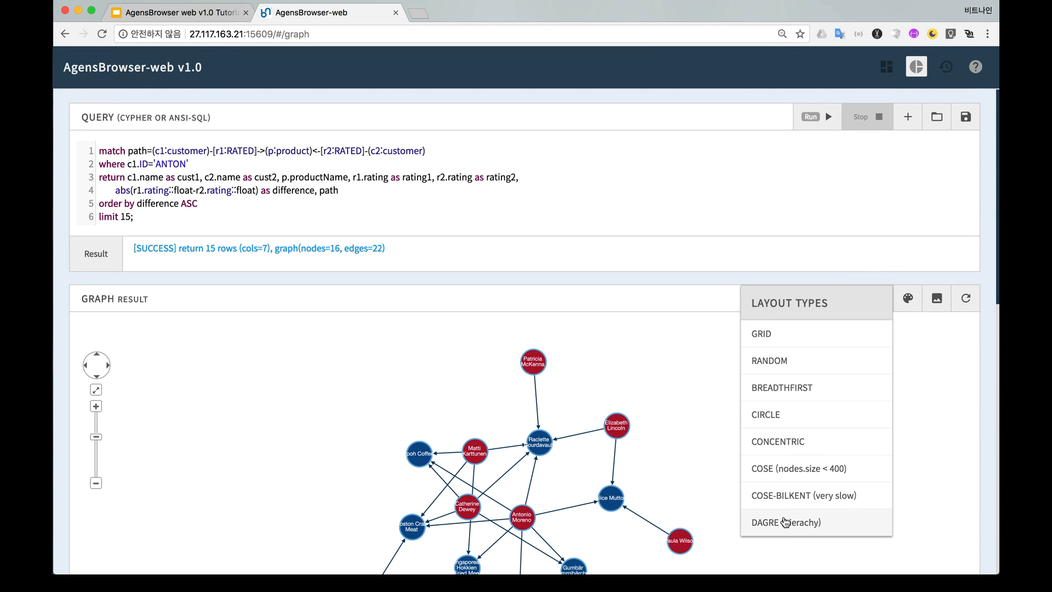
left_click(783, 520)
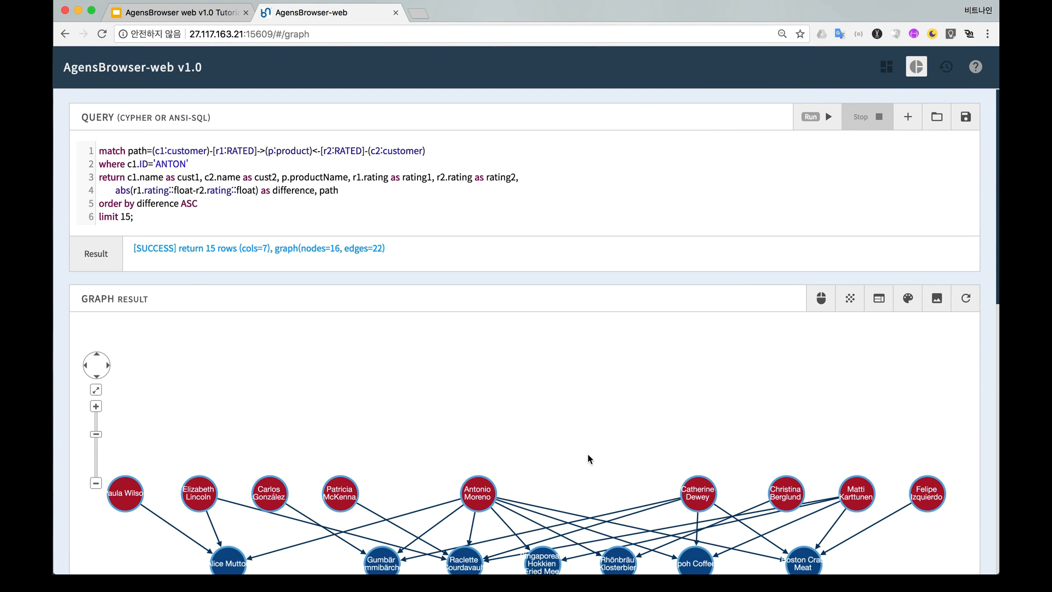
Step: Turn on the location lock for the queried customer's node and close its details
scroll(588, 458, "down", 3)
left_click(476, 427)
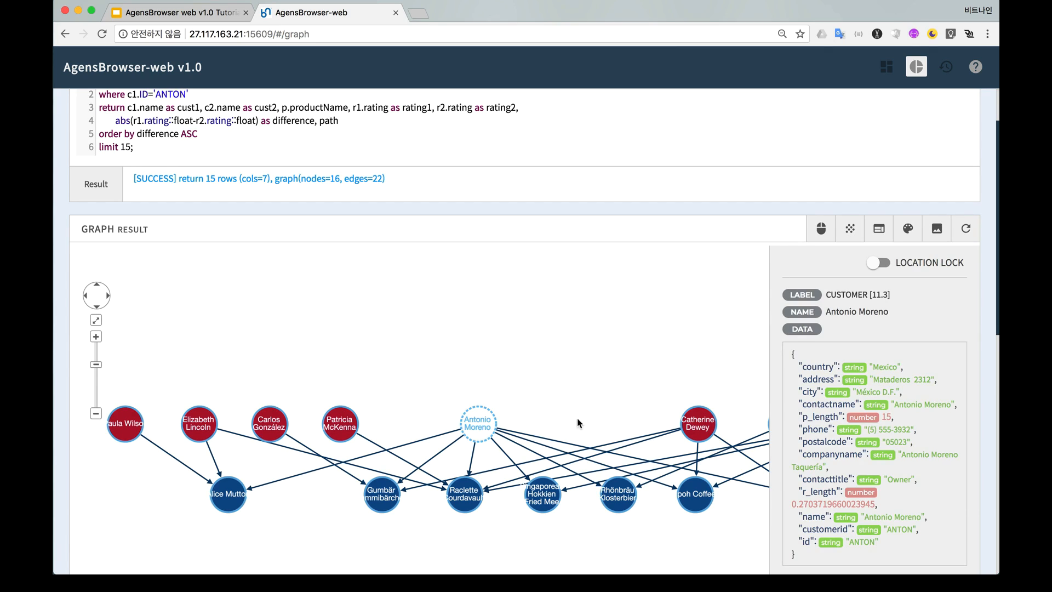
left_click(889, 265)
left_click(677, 302)
Step: Reapply the DAGRE layout, switch the graph to COSE and return to the DAGRE hierarchy layout
left_click(878, 228)
left_click(803, 450)
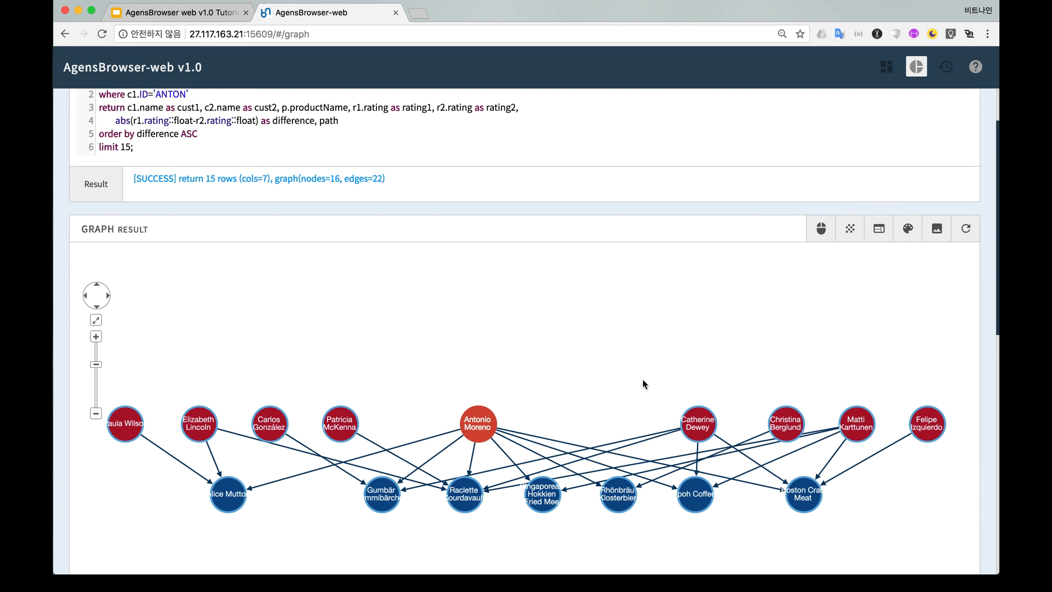
left_click(877, 234)
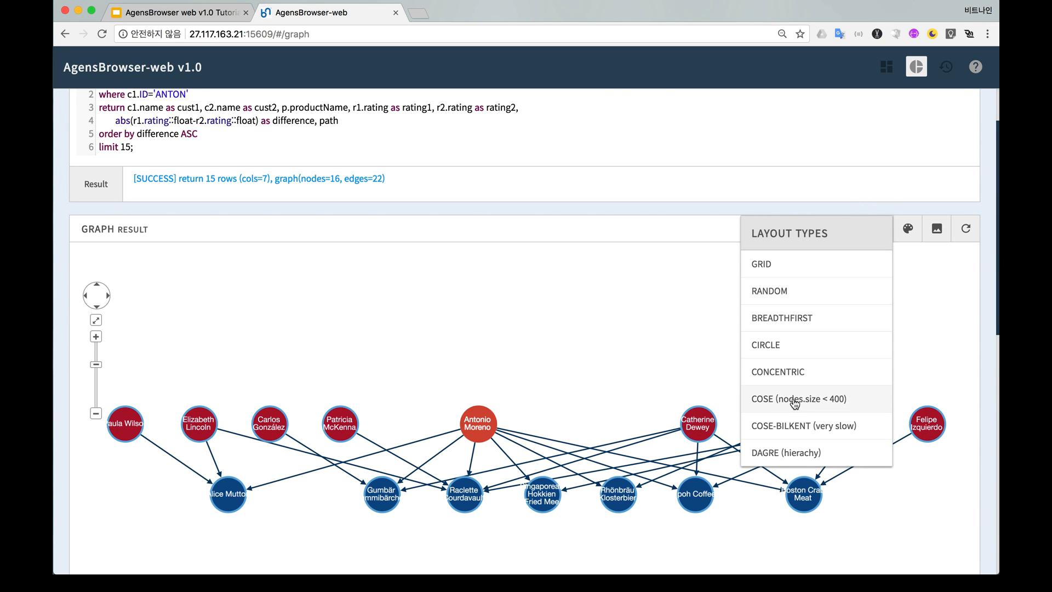
left_click(794, 400)
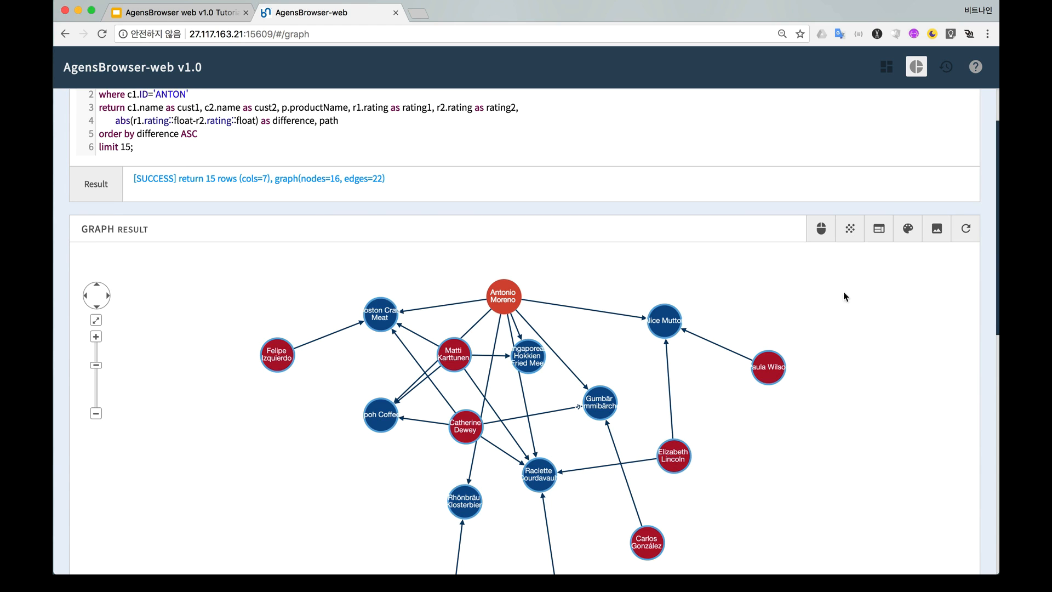
left_click(878, 231)
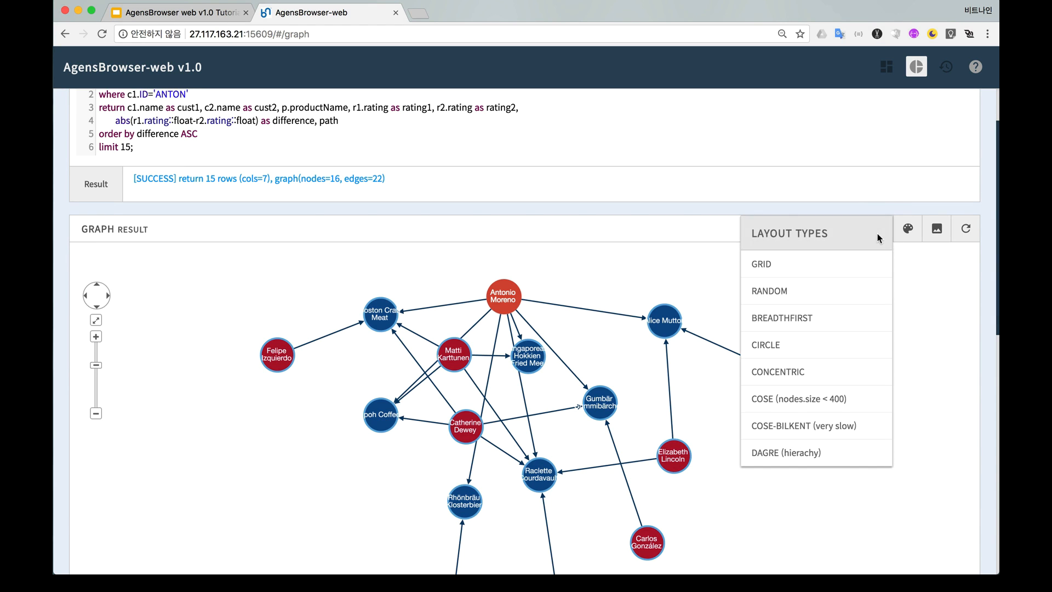
left_click(795, 454)
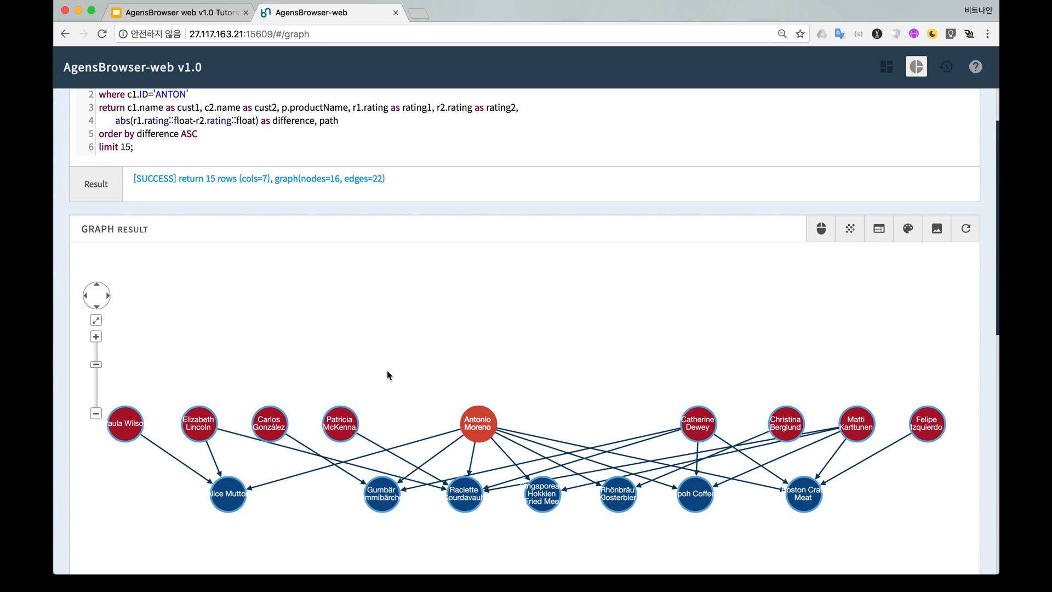
Step: Select all nodes in the graph and move the unlocked ones downward, below the location-locked customer node
left_click(94, 412)
left_click(267, 484)
left_click_drag(159, 378, 802, 532)
left_click(540, 487)
left_click_drag(540, 486, 538, 560)
left_click(657, 428)
scroll(657, 432, "down", 5)
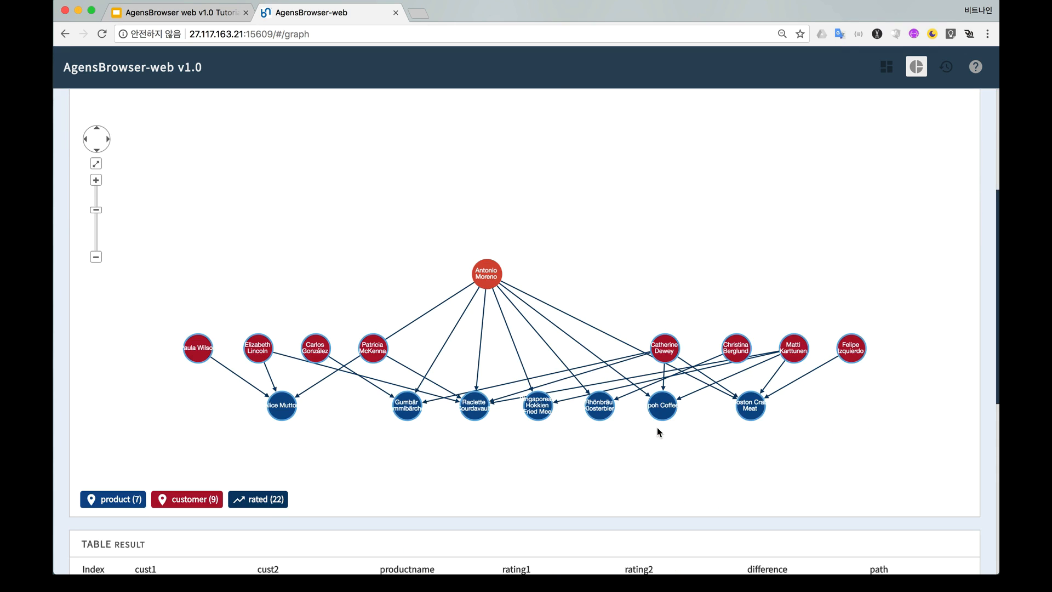
scroll(667, 363, "up", 2)
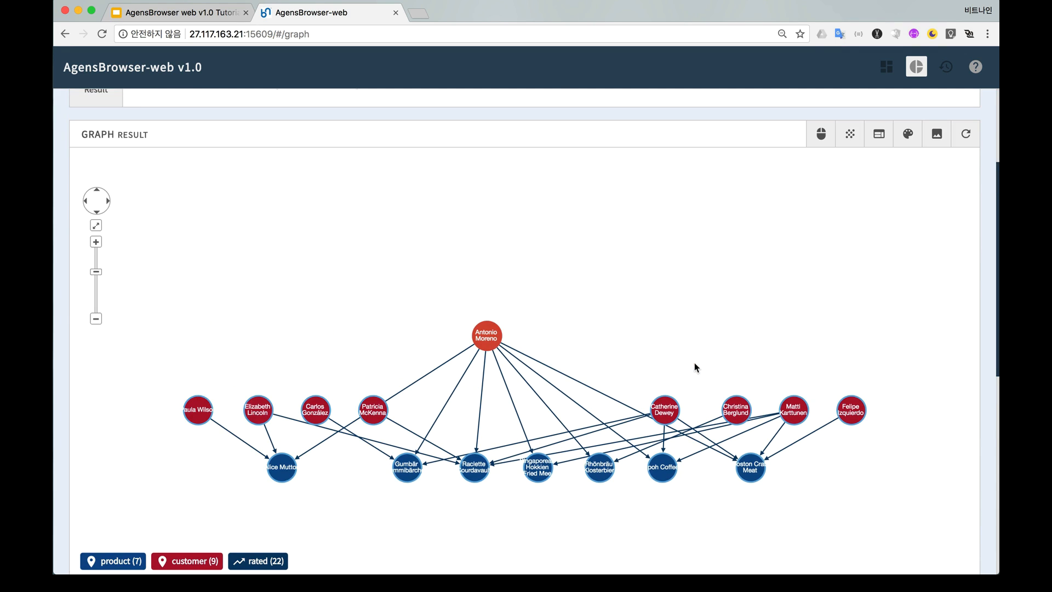
Step: Turn on neighbor highlighting and inspect, one after the other, the products linked to the two other customers with four rated edges each
left_click(853, 140)
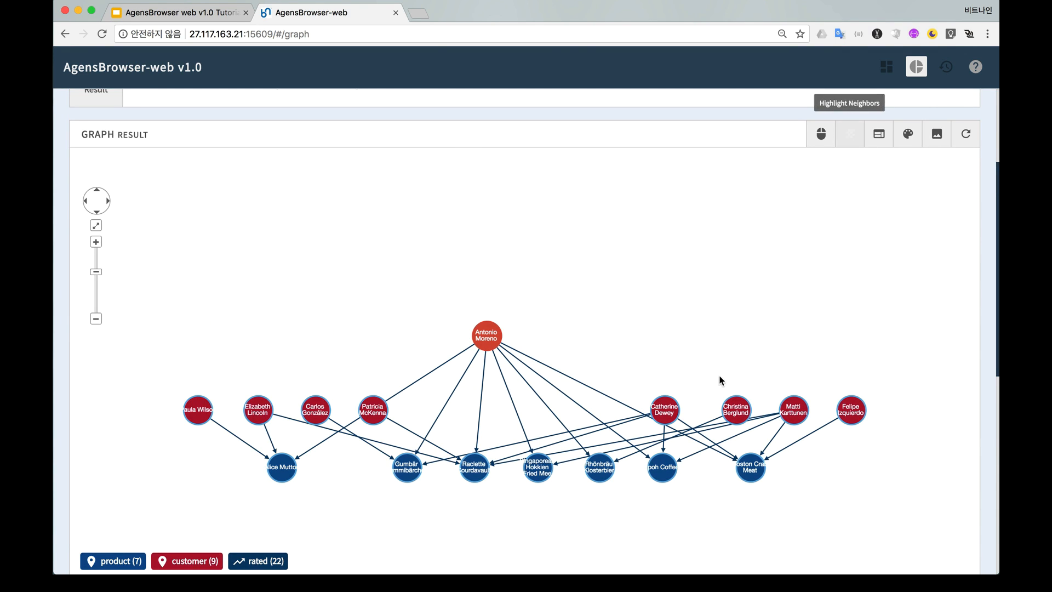
left_click(669, 412)
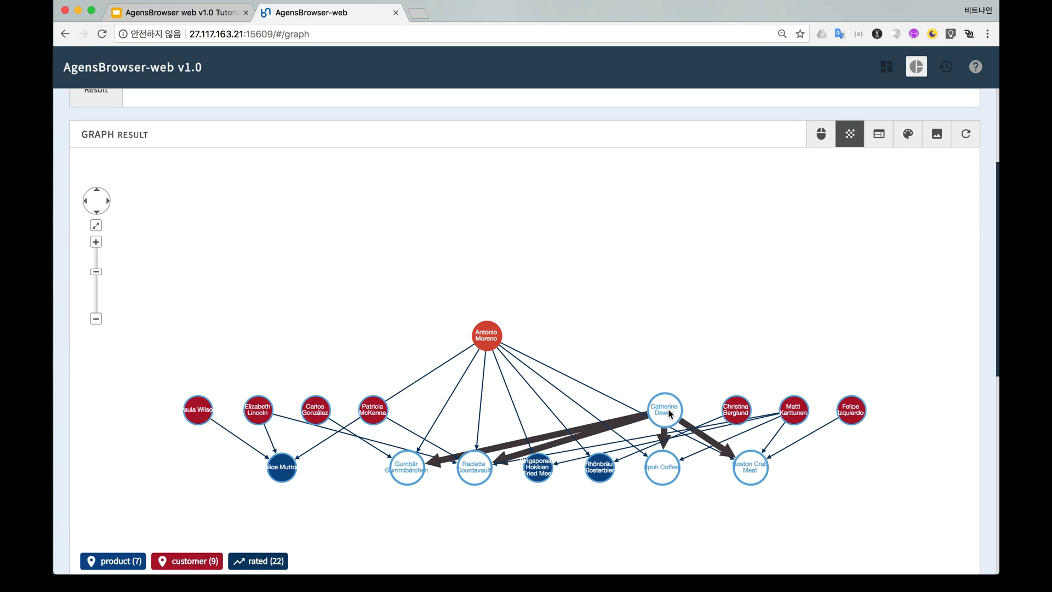
left_click(708, 343)
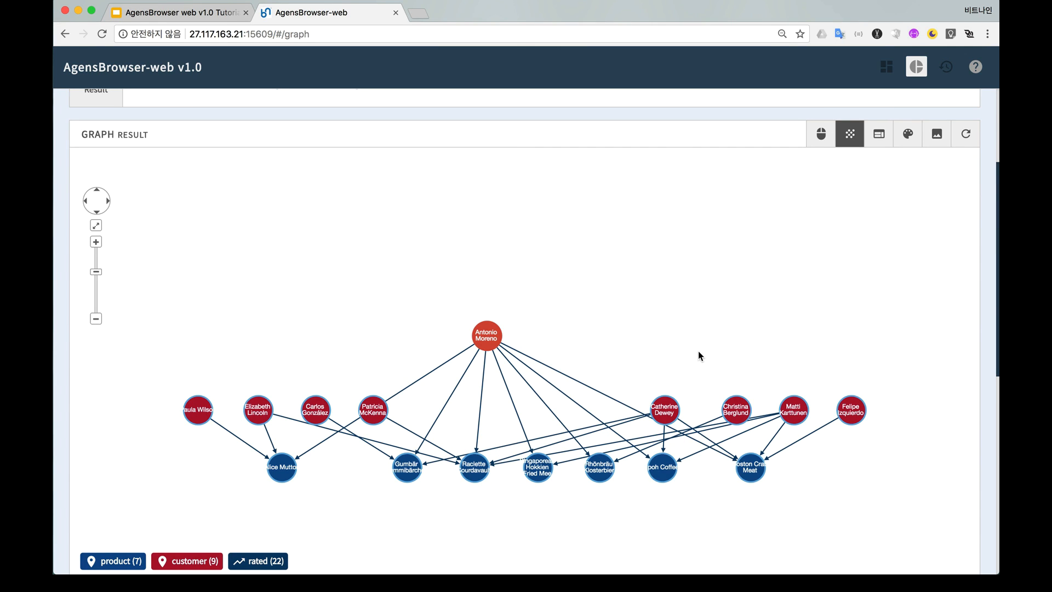
left_click(795, 413)
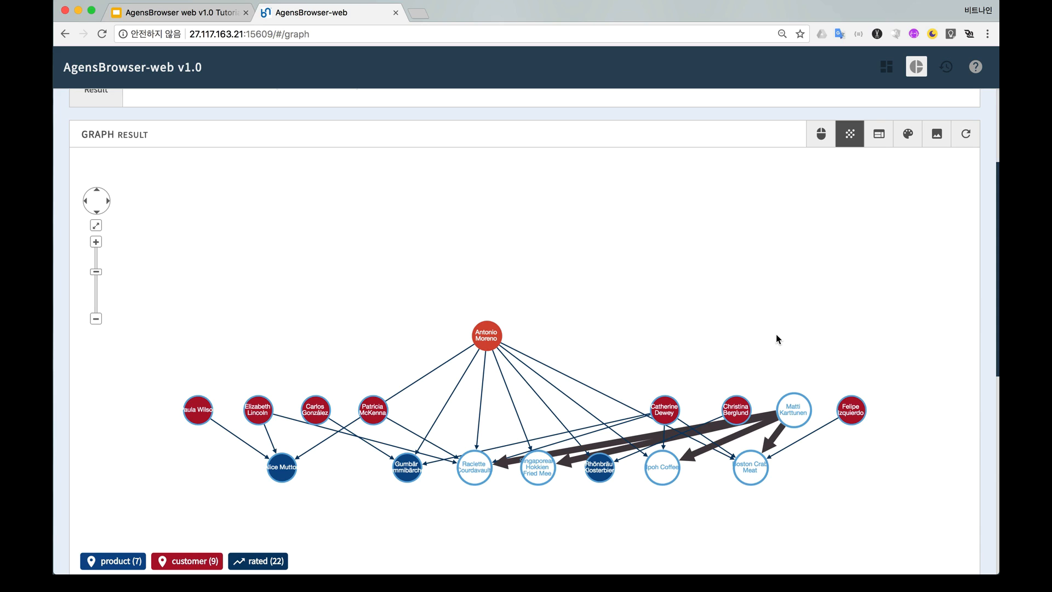
left_click(749, 323)
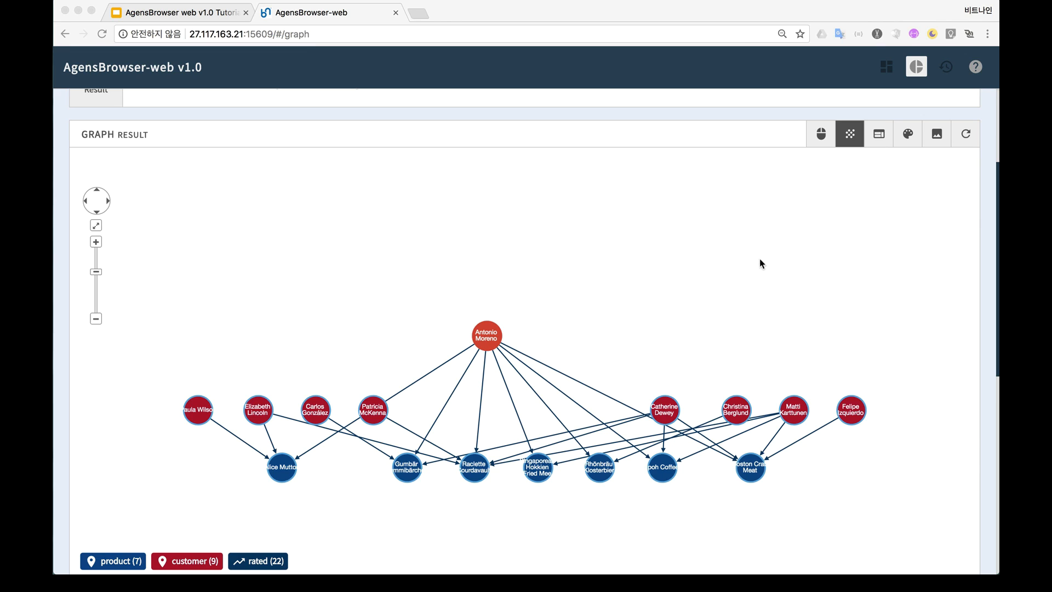
left_click(787, 247)
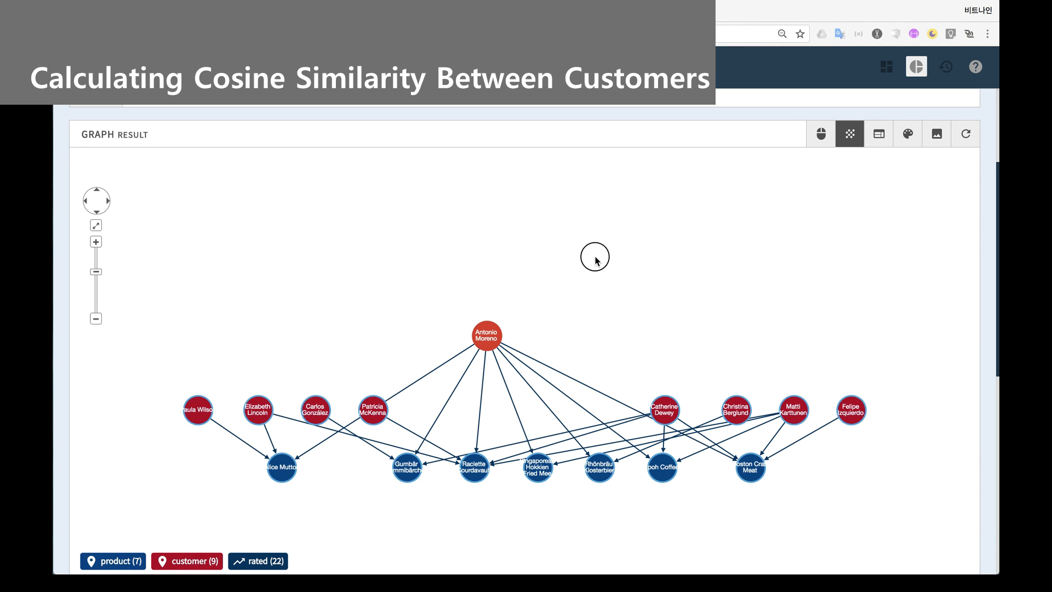
Step: Replace the query with one setting each customer's p_length to the rated product count and r_length to the rating vector length, and run it
scroll(594, 274, "up", 2)
scroll(572, 288, "up", 1)
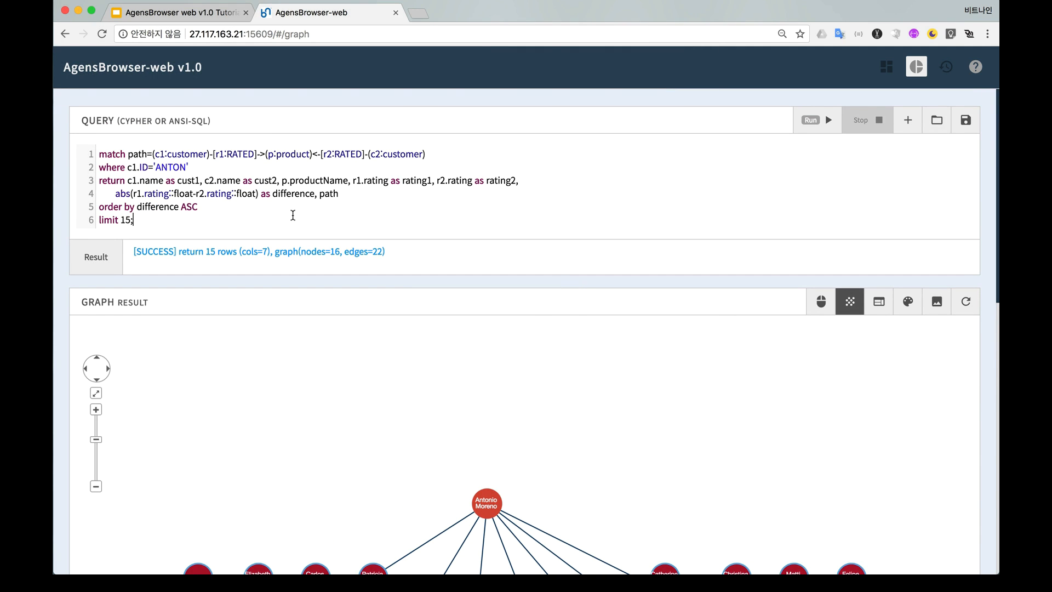
key("ctrl+a")
type("match (c:customer)-[r:rated]->(p:product) with c, count(p) as p_length , sqrt( sum( r.rating::float^2 ) ) as r_length set c.p_length = to_json(p_length::int), c.r_length = to_json(r_length::float) ;")
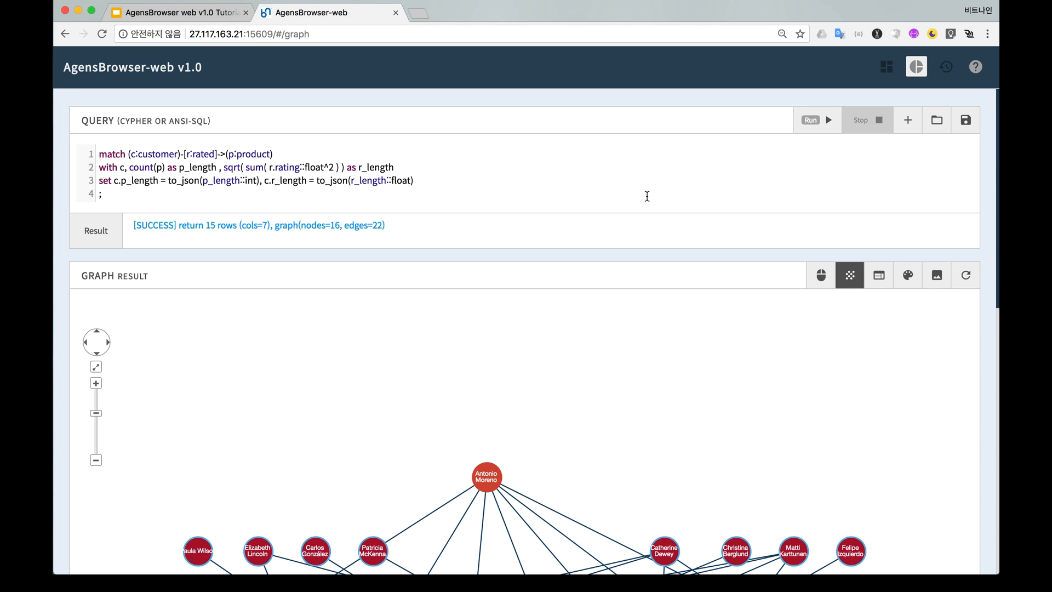
left_click(827, 122)
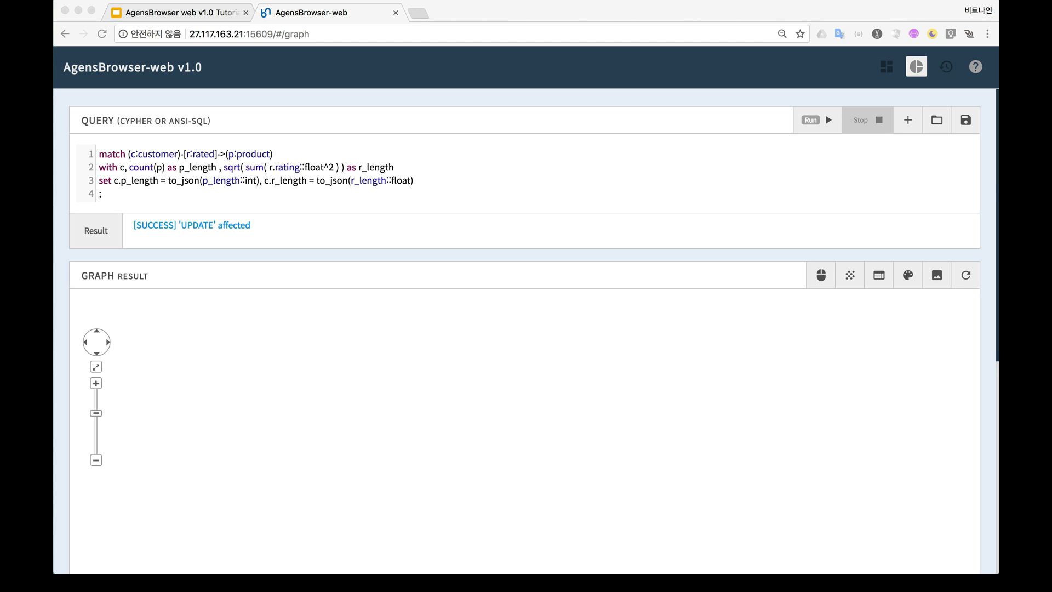
left_click(530, 175)
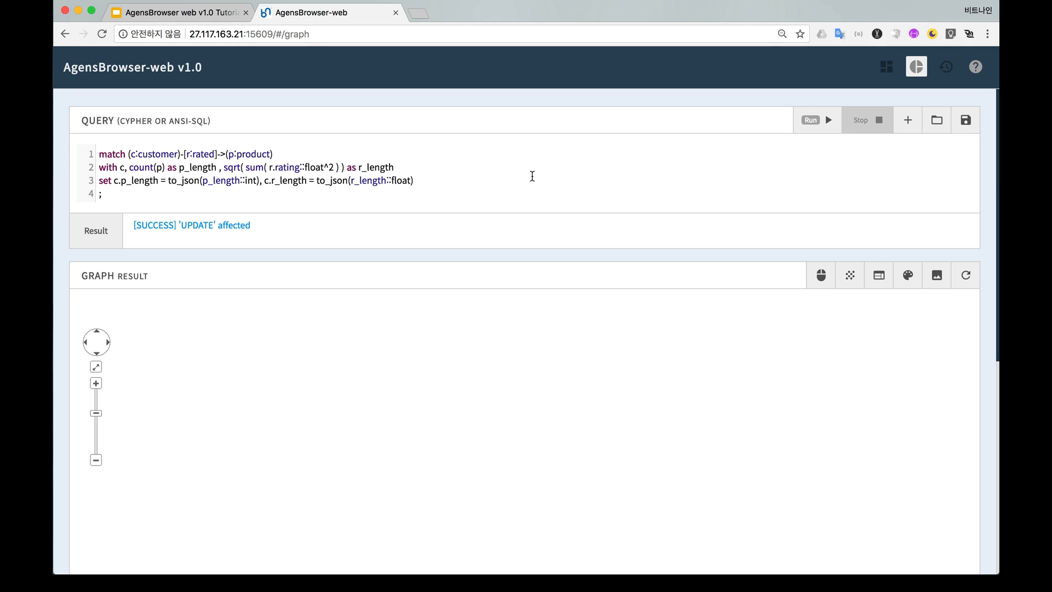
Step: Run a new query merging SIMILARITY edges with dot_product, dot_length and score between customers whose dot_length is greater than 3
left_click(908, 120)
left_click(441, 148)
type("MATCH (c1:customer)-[r1:RATED]->(p:product)<-[r2:RATED]-(c2:customer) WITH c1, c2, SUM(r1.rating::float*r2.rating::float) as dot_product, count(p) as dot_length,     c1.p_length as c1_plength, c2.p_length as c2_plength, c1.r_length as c1_rlength, c2.r_length as c2_rlength,     SUM(r1.rating::float*r2.rating::float) / ( c1.r_length::float * c2.r_length::float ) as similarity where dot_length > 3 merge (c1)-[:SIMILARITY {       dot_product: to_json(dot_product::float),       dot_length: to_json(dot_length::int),       score: to_json(similarity::float)       }]-(c2) ;")
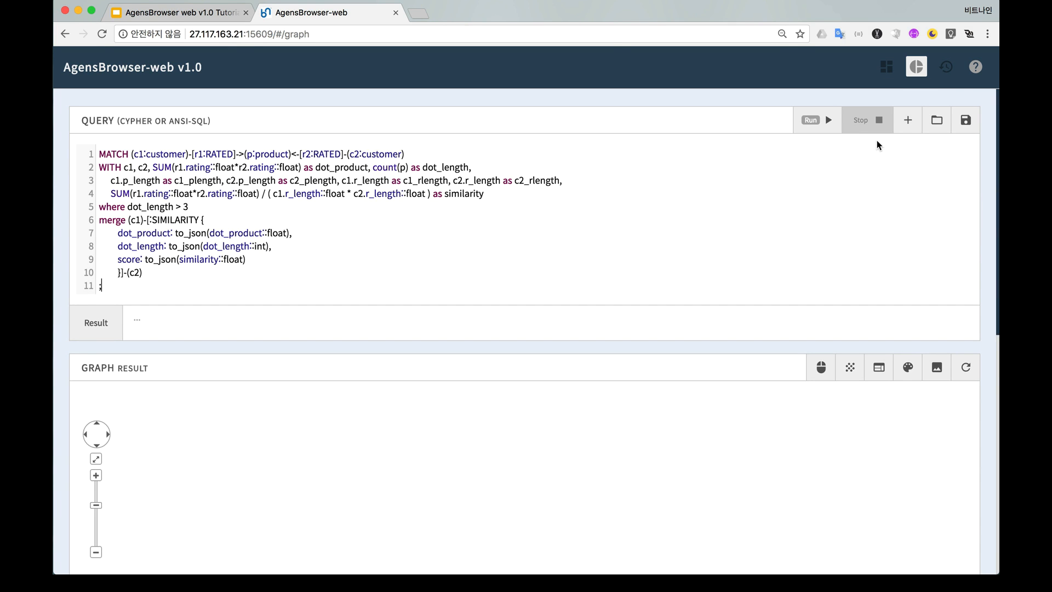
left_click(829, 121)
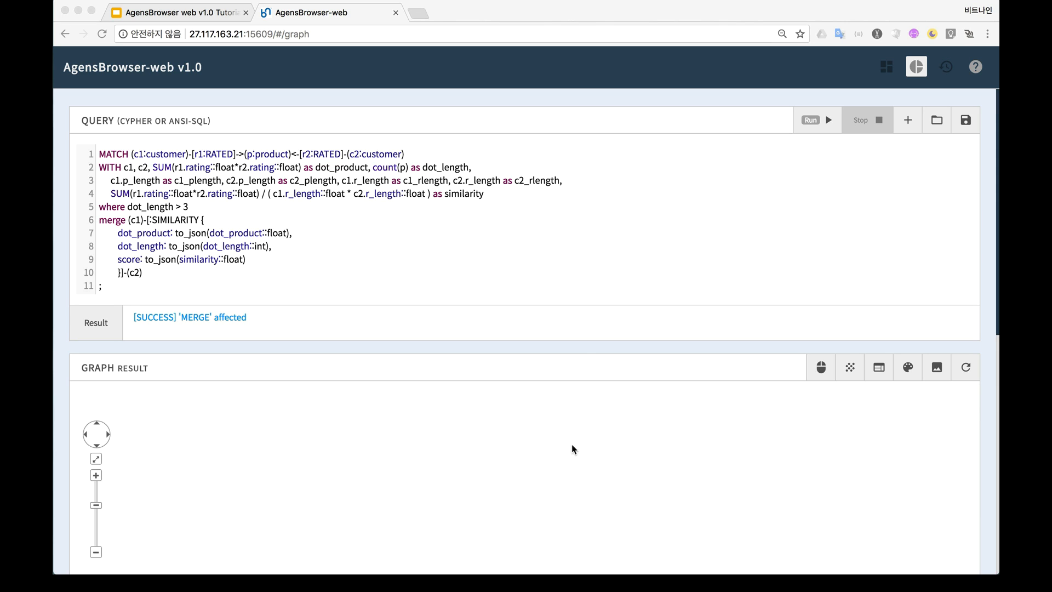
Step: Run a new query returning path, customer ID and s_score for the chosen customer's SIMILARITY edges, ordered by s_score descending with limit 5
left_click(520, 252)
key("super+a")
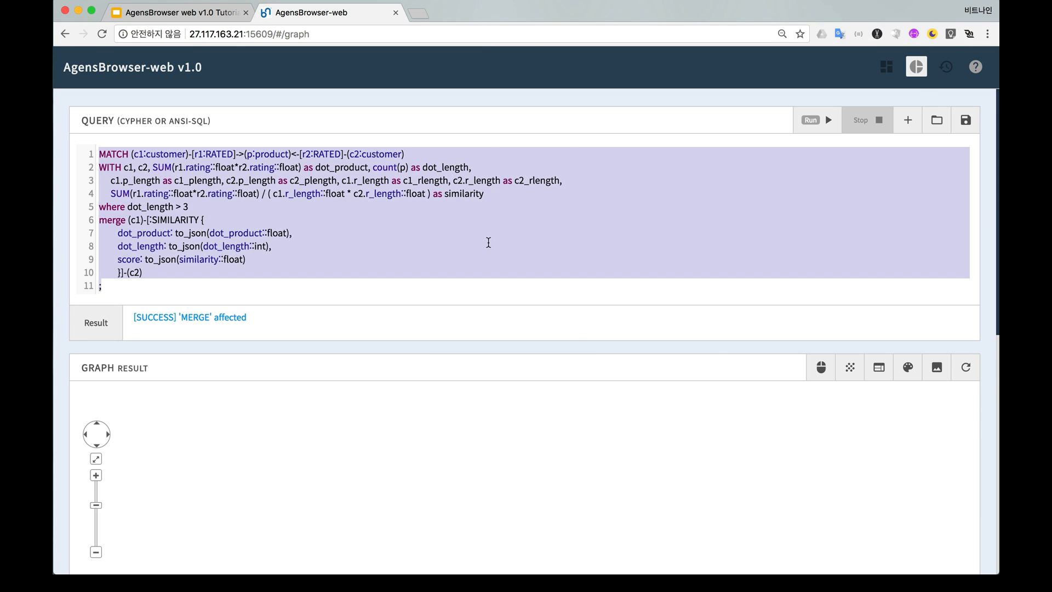
left_click(907, 122)
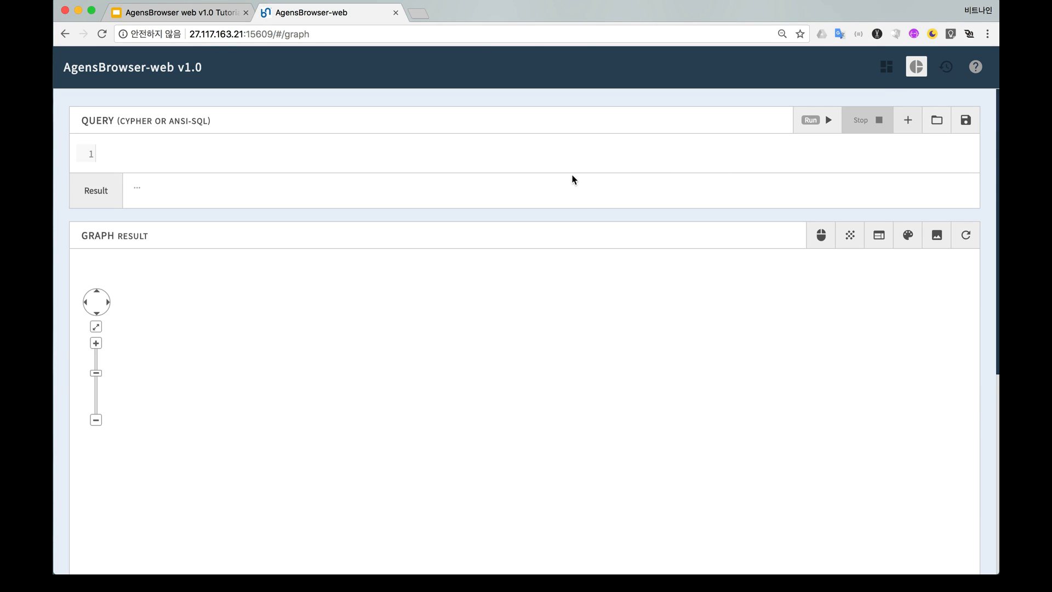
type("match path=(c1:customer)-[s:SIMILARITY]->(c2:customer) where c1.ID='ANTON' return path, c2.ID, s.score as s_score order by s_score desc limit 5;")
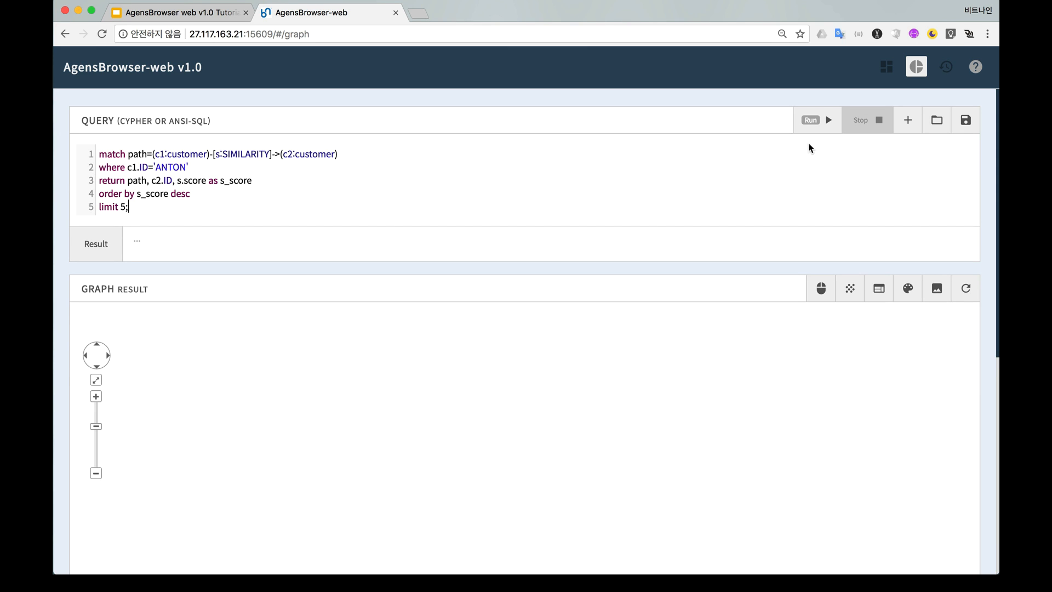
left_click(815, 121)
Step: Inspect the full s_score and path cell values of the first row in the table result
scroll(613, 297, "down", 10)
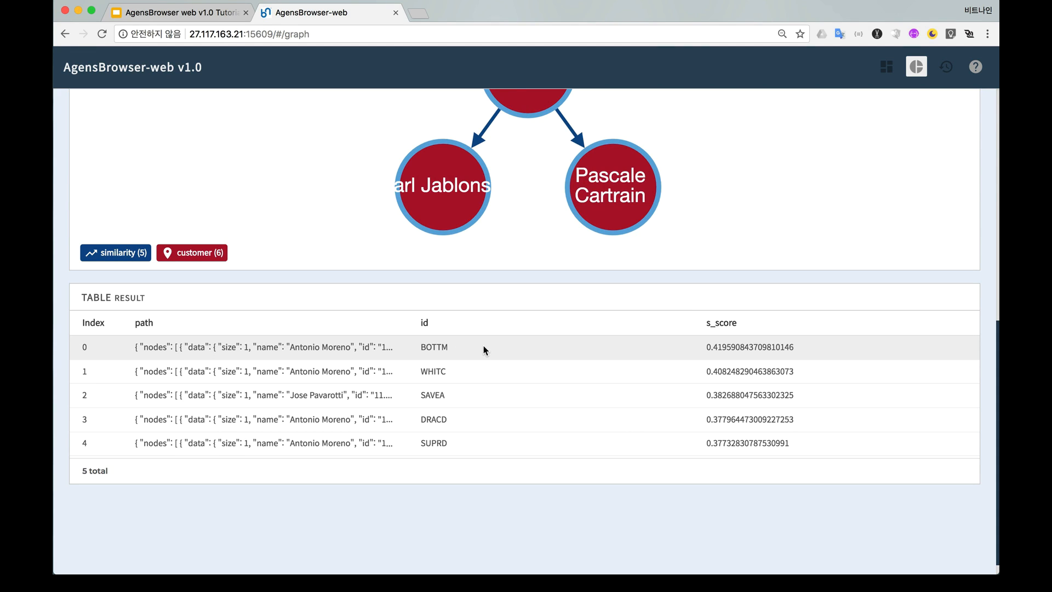
left_click(718, 354)
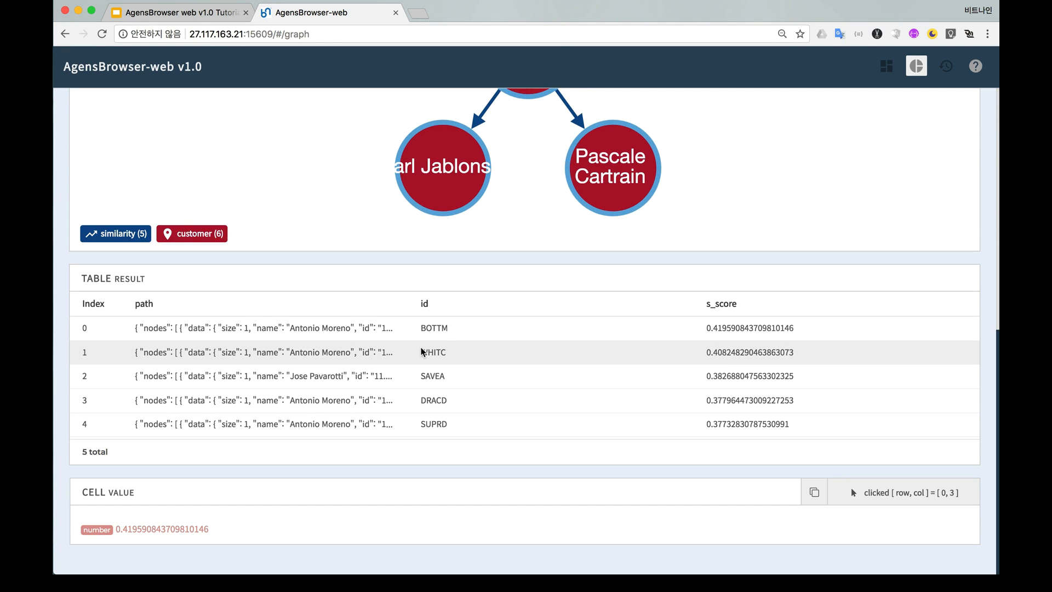
left_click(339, 332)
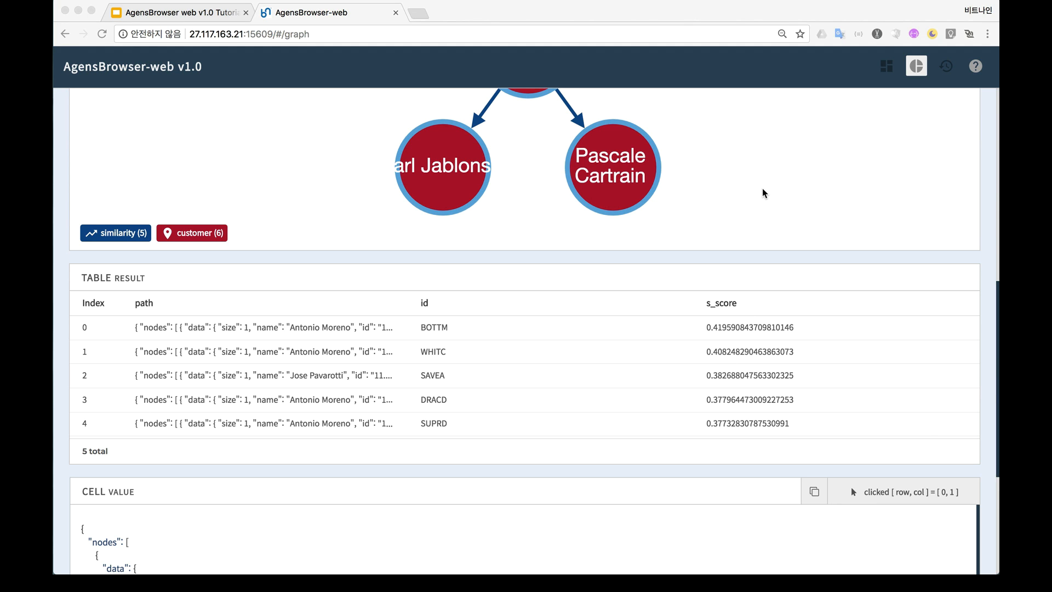
Step: Inspect the data of the SIMILARITY edge between the central customer and the uppermost customer in the graph
scroll(642, 268, "up", 10)
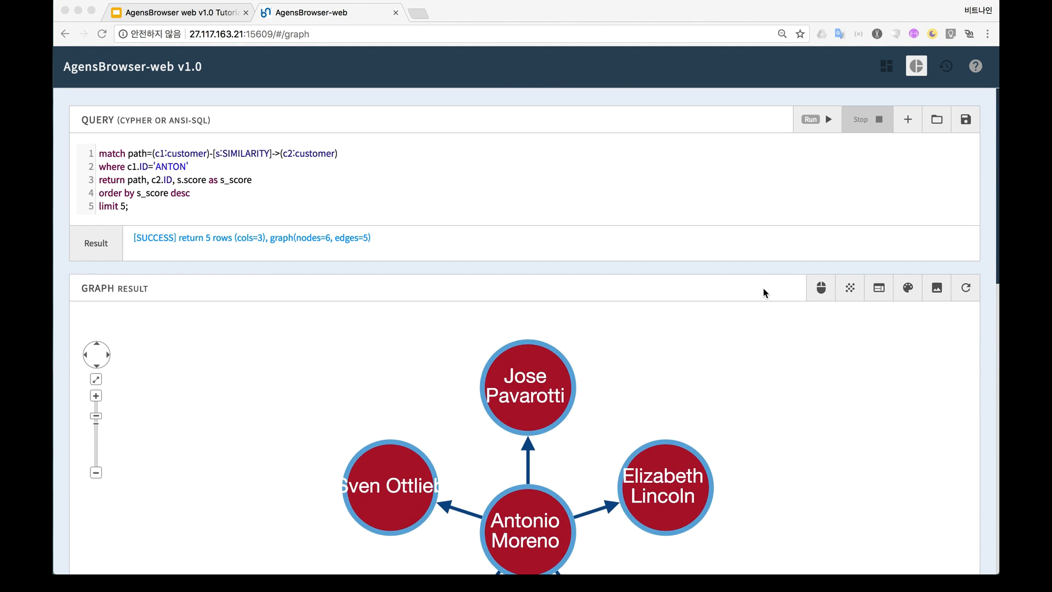
scroll(708, 320, "down", 4)
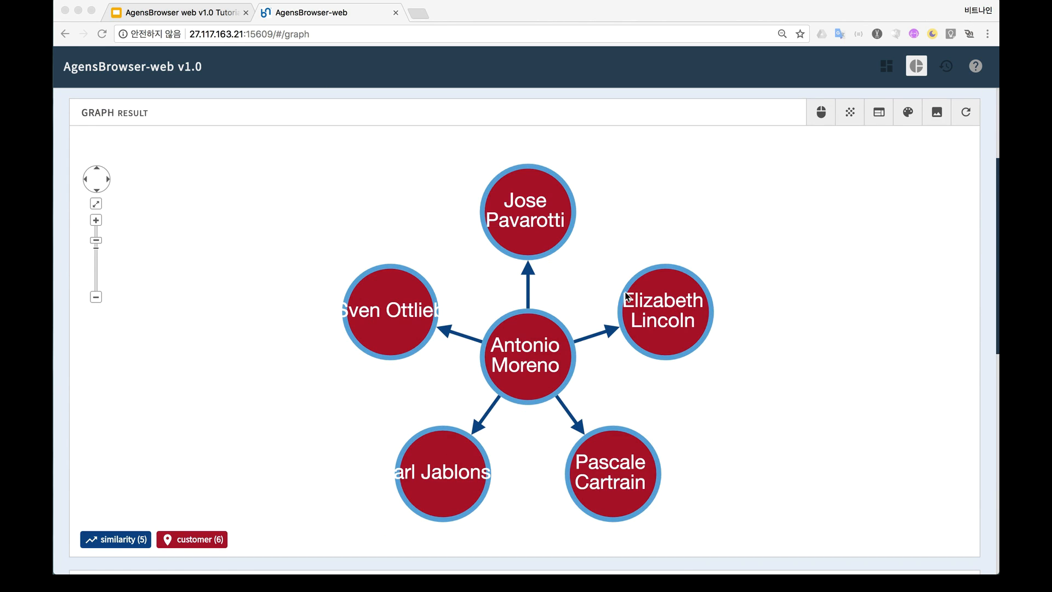
left_click(529, 283)
left_click(529, 284)
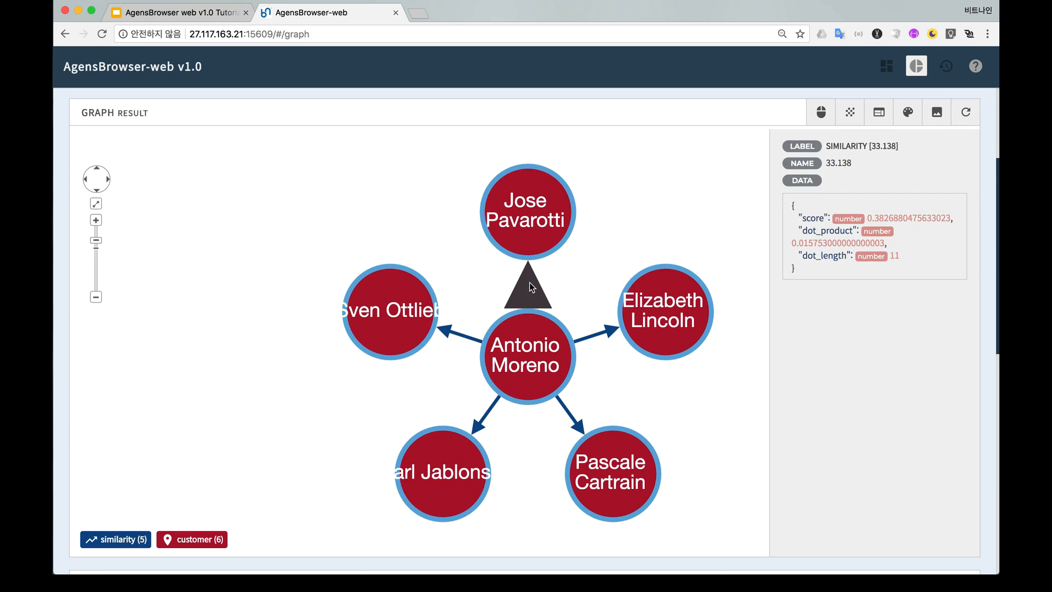
left_click(620, 248)
Step: Run a new query ranking products the customer has not rated by recommend descending, returning neighbors, sim_avg, rating_cnt and rating_sum, limit 100
scroll(657, 279, "up", 3)
left_click(907, 118)
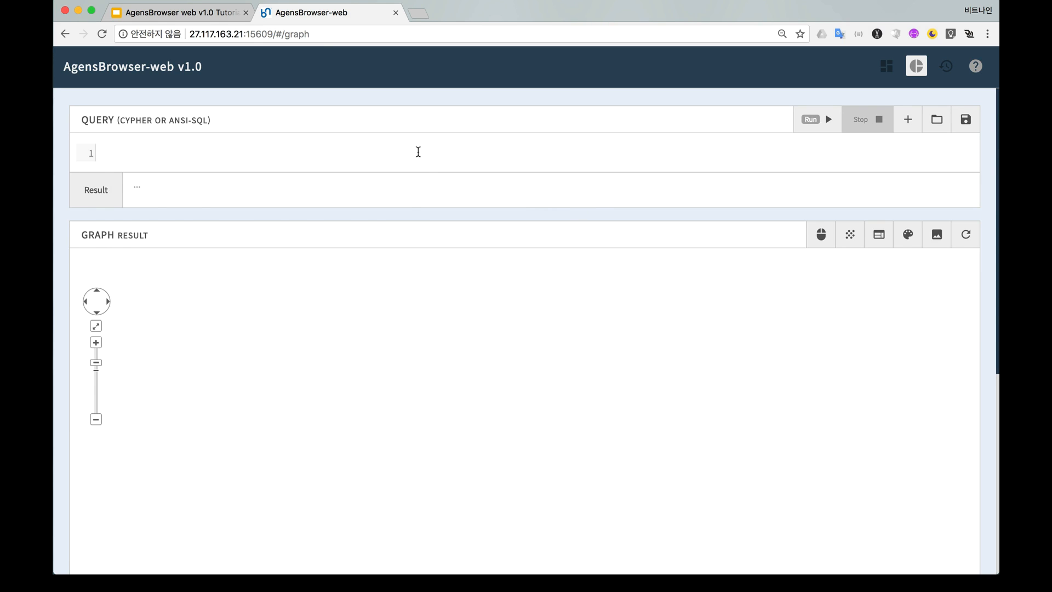
type("MATCH (me:customer)-[s:SIMILARITY]->(c:customer)-[r:RATED]->(p:product) where me.id='ANTON' and not exists( (me)-[:RATED]->(p) ) with p, jsonb_agg( to_json(c.id::text) ) as neighbors, avg(s.score::float) as sim_avg       , count(r) as rating_cnt, sum(r.rating::float) as rating_sum       , sum(r.rating::float)/count(r) as recommend return p.name as pname, neighbors, sim_avg, rating_cnt, rating_sum, recommend order by recommend desc limit 100;")
left_click(825, 123)
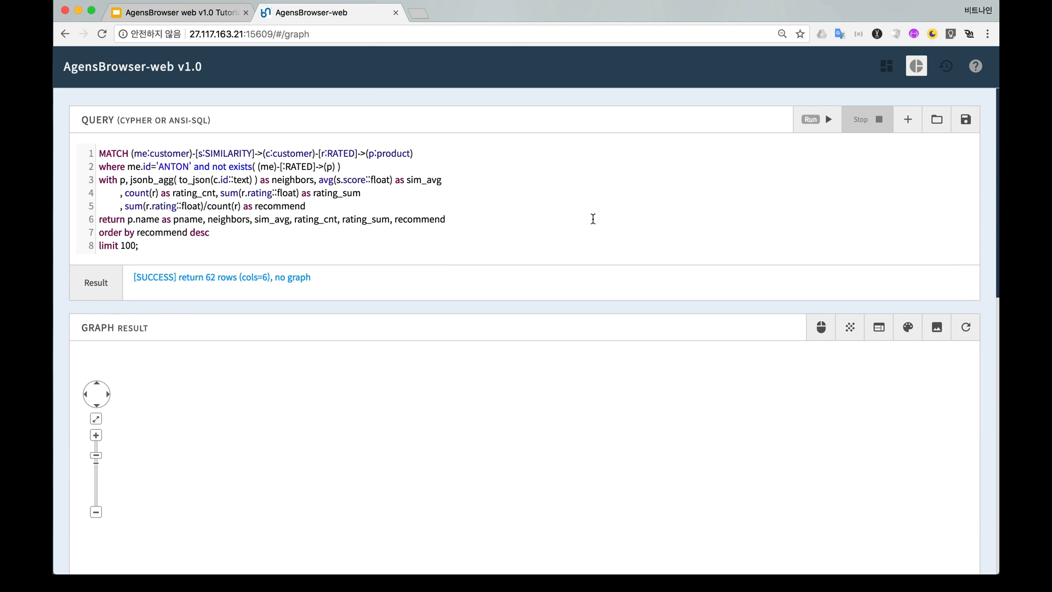
Step: Inspect the recommend values of the second to fourth products and the full neighbors list of the first product in the table result
scroll(592, 219, "down", 10)
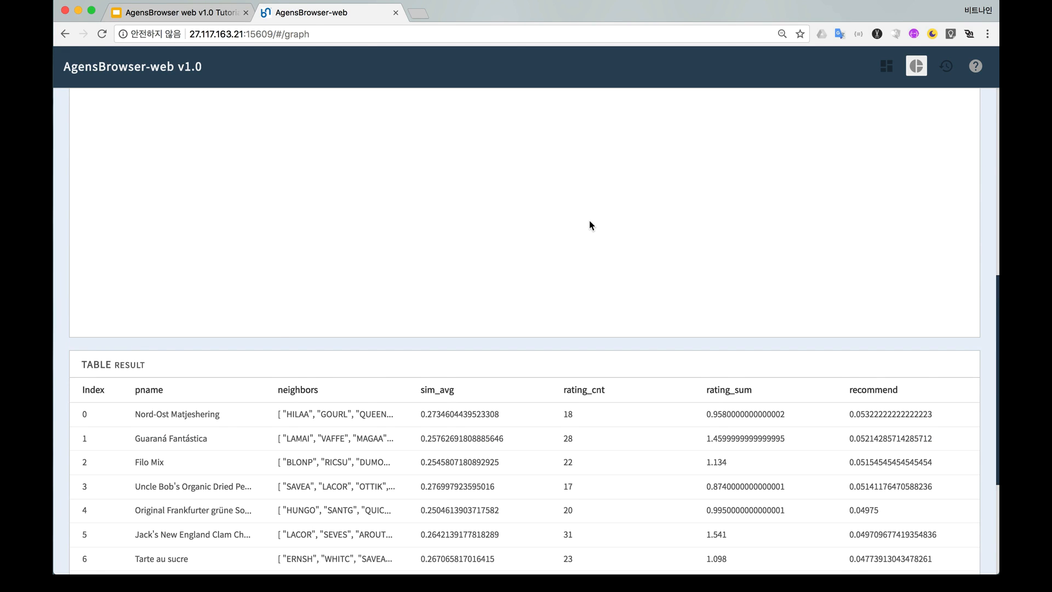
scroll(589, 224, "down", 5)
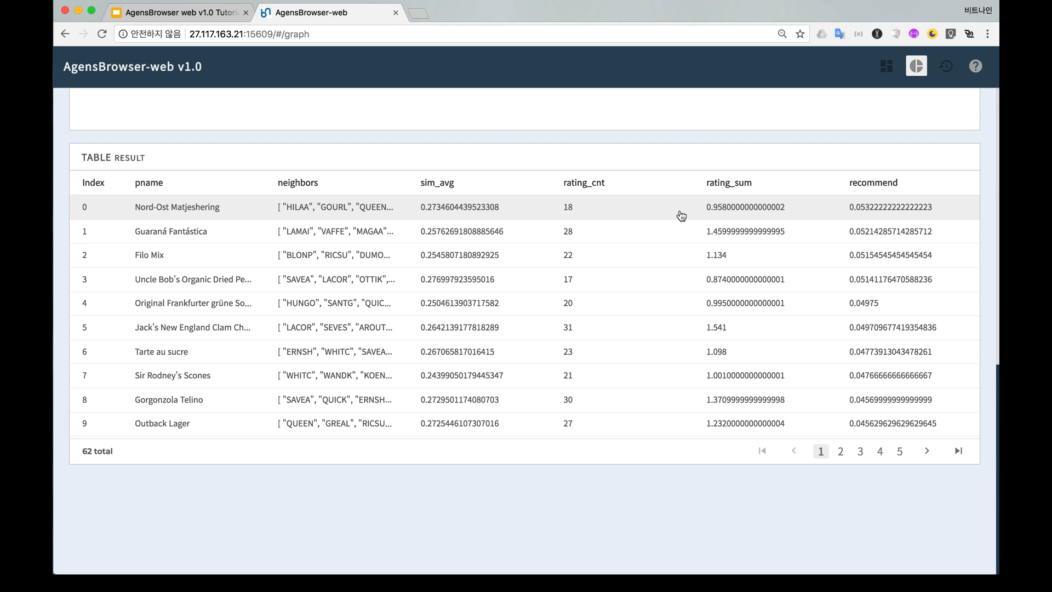
left_click(872, 236)
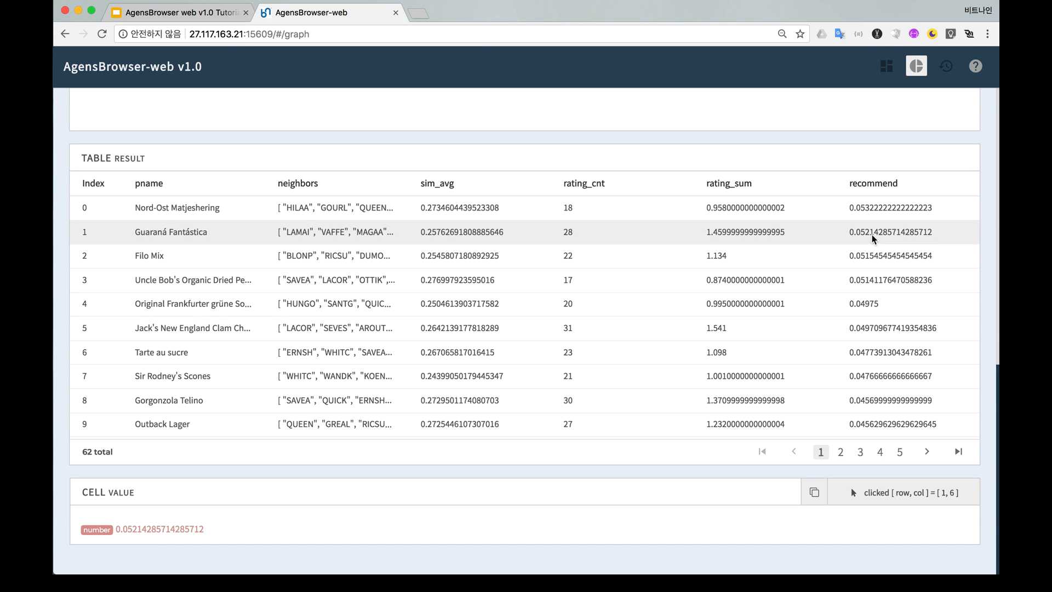
left_click(873, 254)
left_click(873, 281)
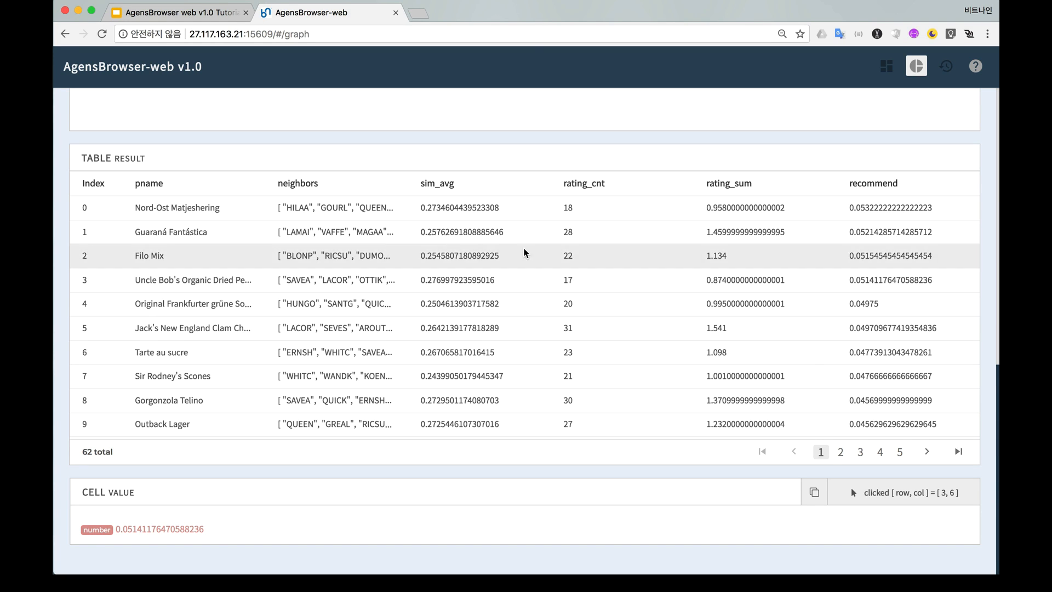
left_click(325, 211)
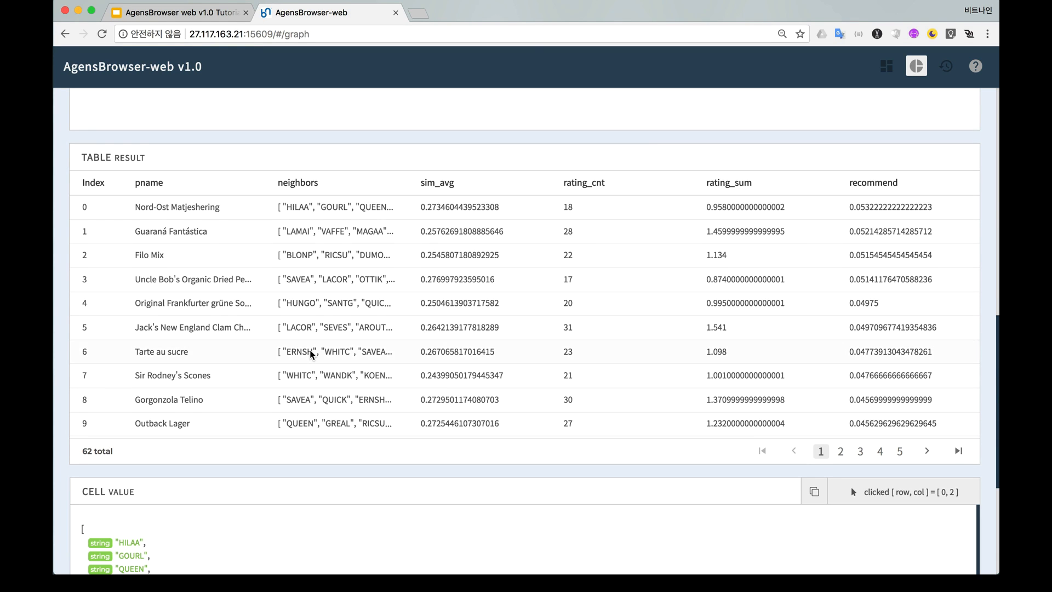
scroll(270, 482, "down", 5)
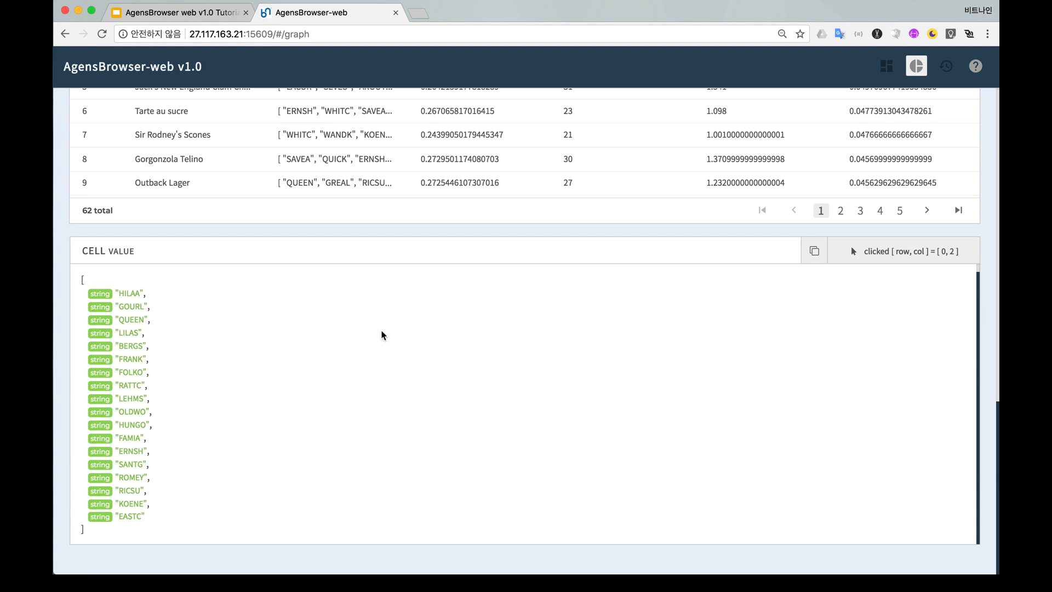
scroll(498, 339, "up", 4)
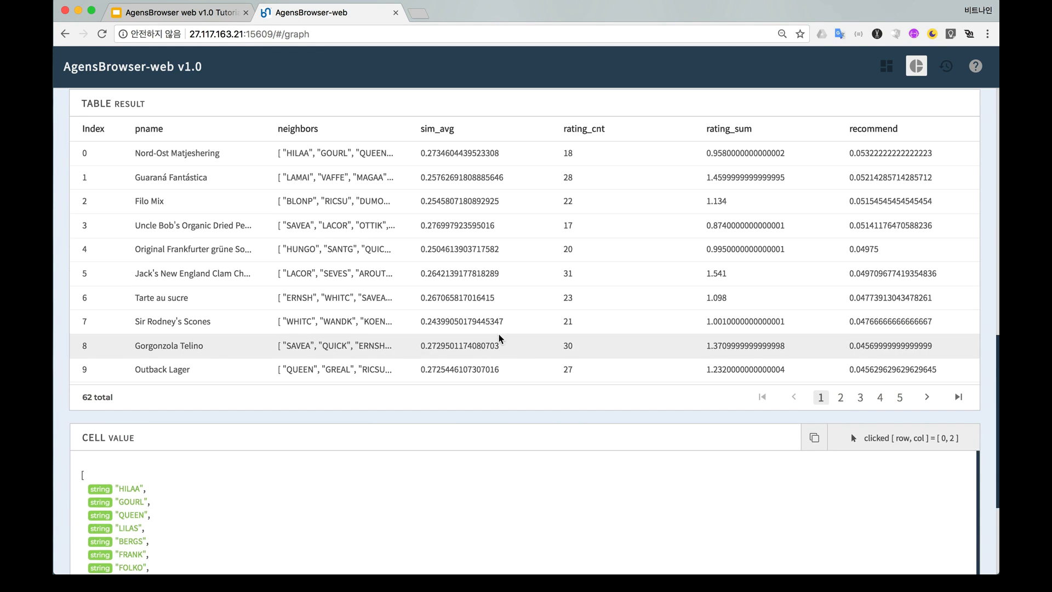
Step: Replace the query with one merging RECOMMEND edges holding neighbors, rating_cnt, rating_sum and score to unrated products with recommend > 0.05, and run it
scroll(498, 338, "up", 4)
scroll(554, 319, "up", 8)
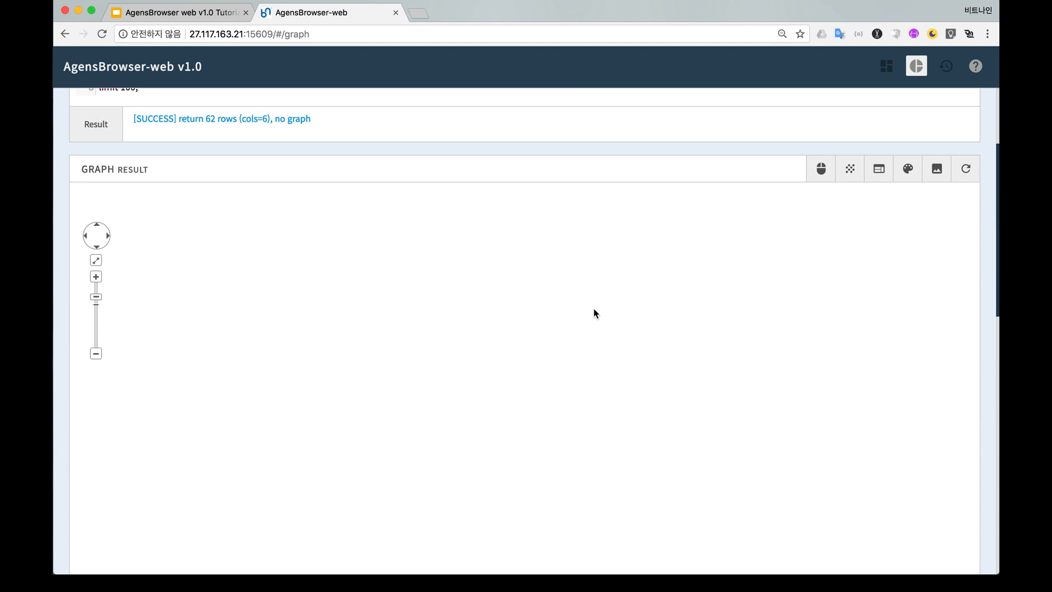
scroll(641, 380, "up", 4)
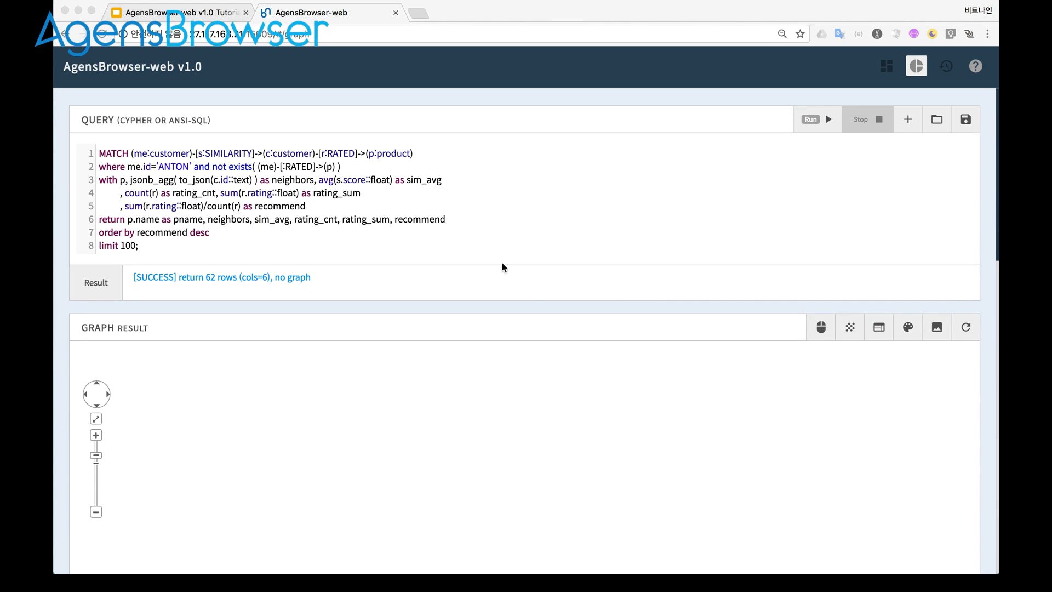
left_click(153, 243)
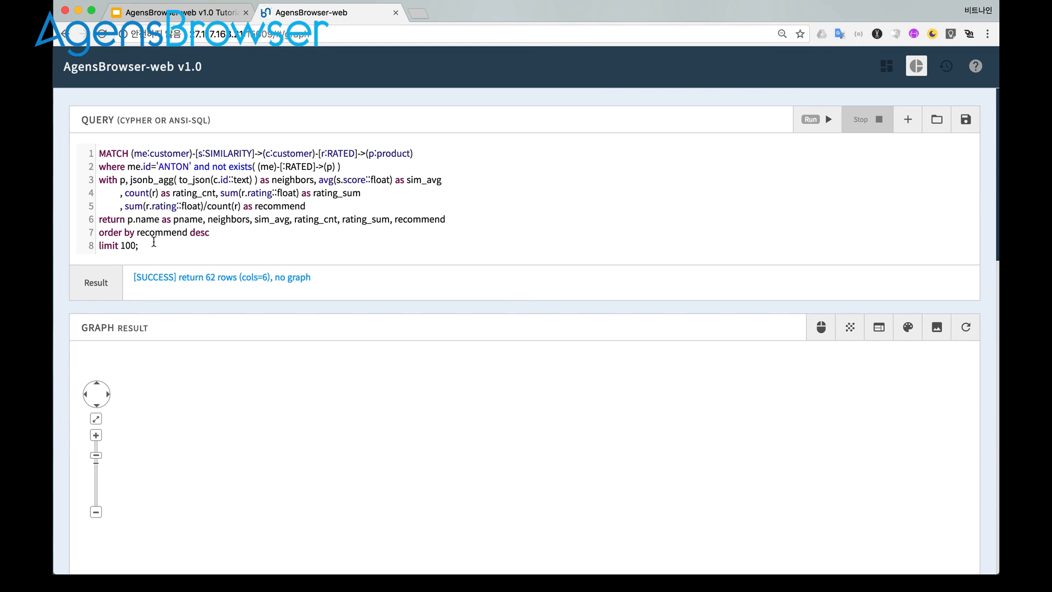
left_click(153, 241)
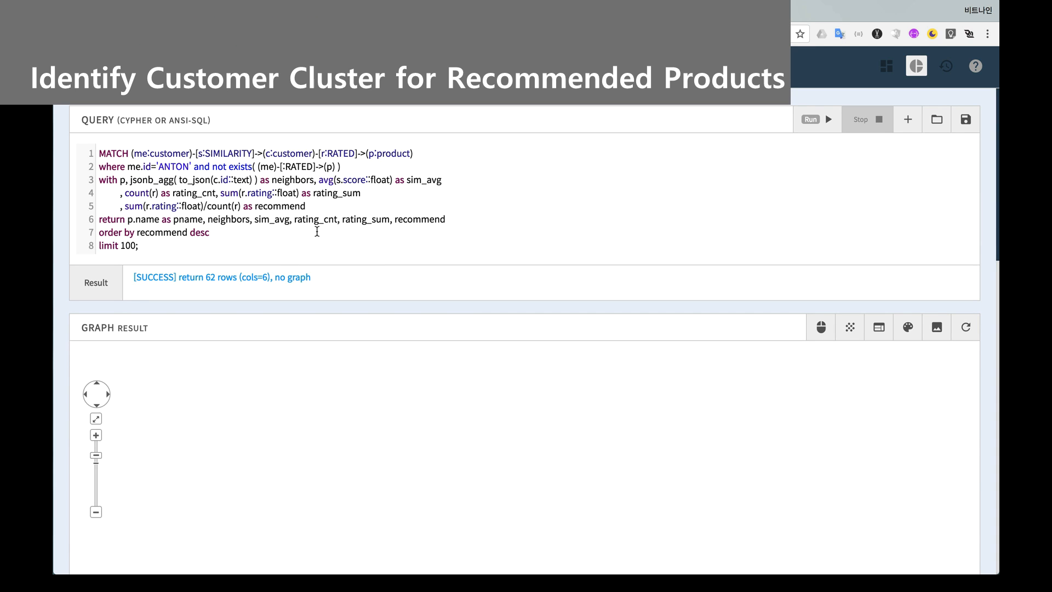
key("ctrl+a")
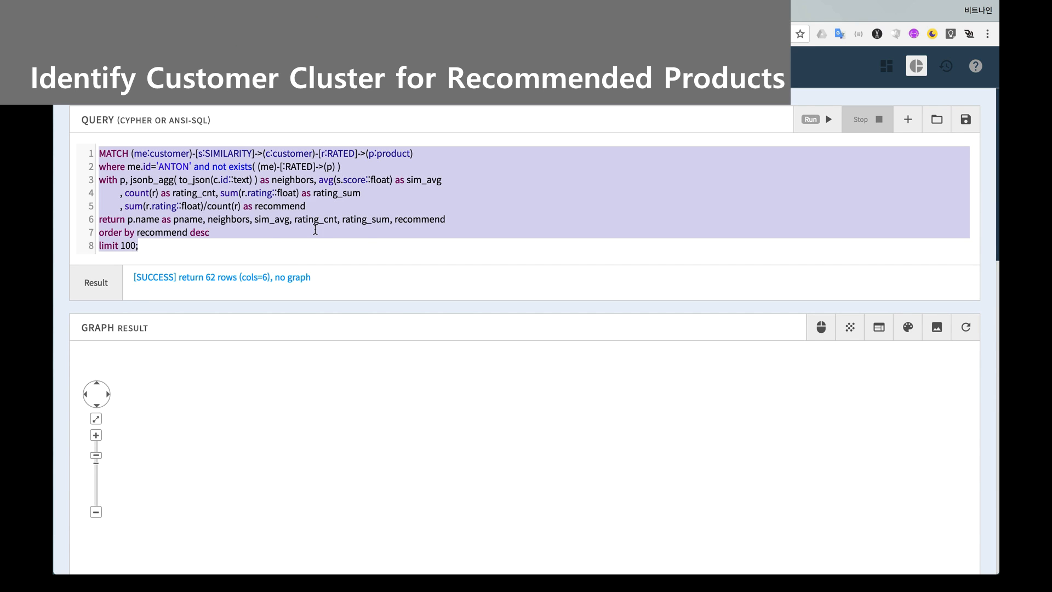
key("ctrl+v")
left_click(244, 220)
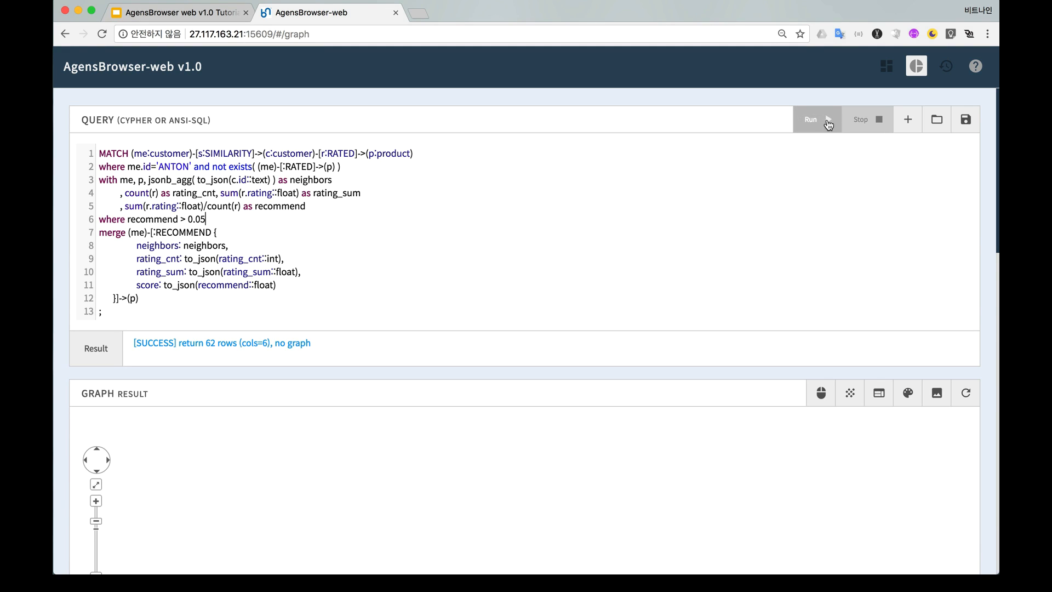
left_click(820, 121)
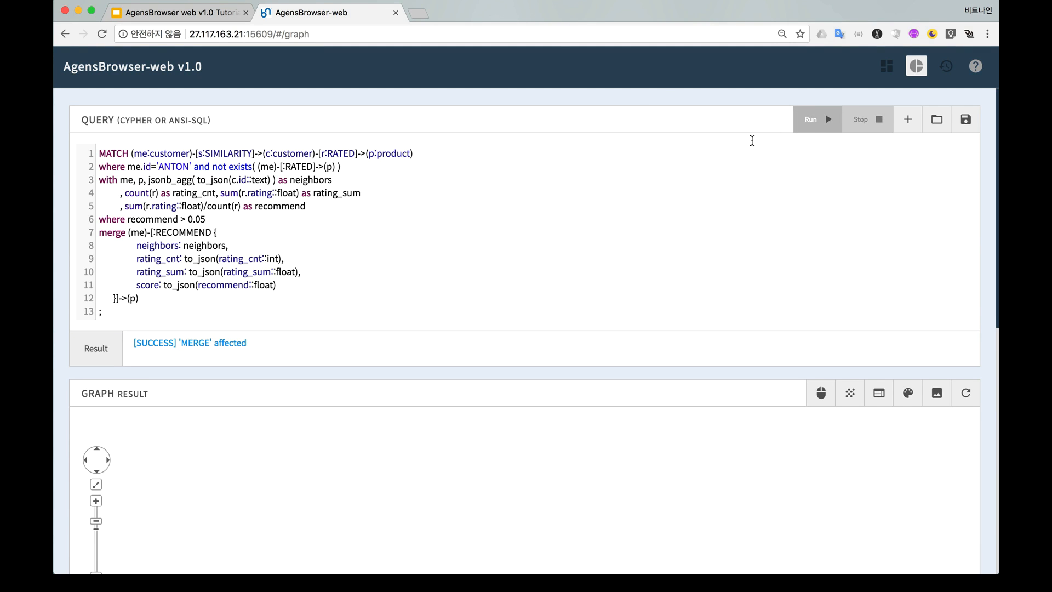
Step: Run a new query returning the chosen customer's RECOMMEND paths together with the RATED paths of all customers to those same products
left_click(536, 260)
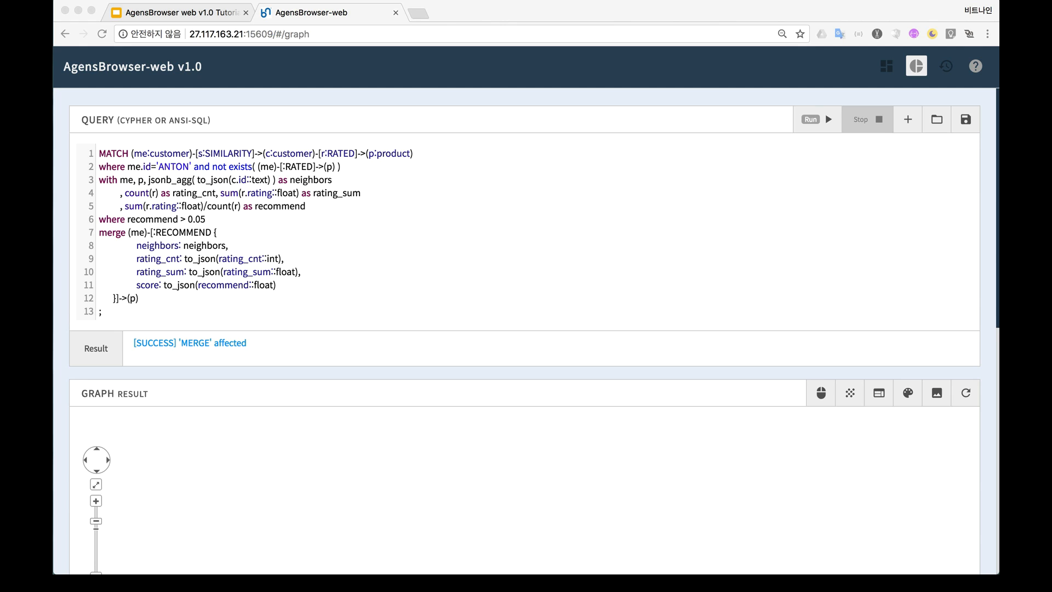
left_click(508, 260)
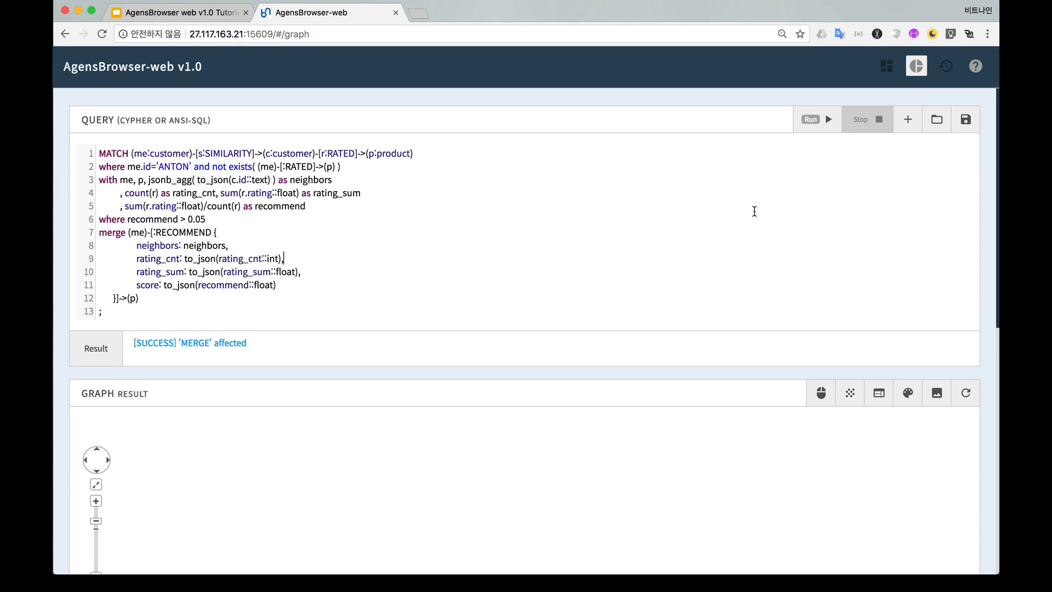
left_click(907, 119)
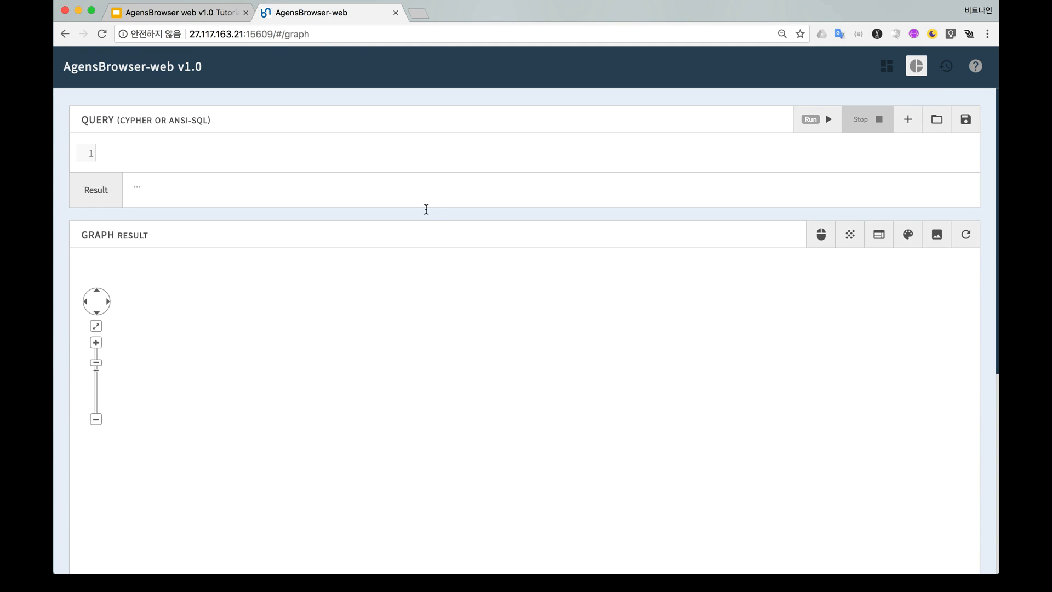
type("match path1=(c:customer)-[:RATED]->(p1:product), path2=(me:customer)-[:RECOMMEND]->(p1) where me.id='ANTON' return path1, path2 ;")
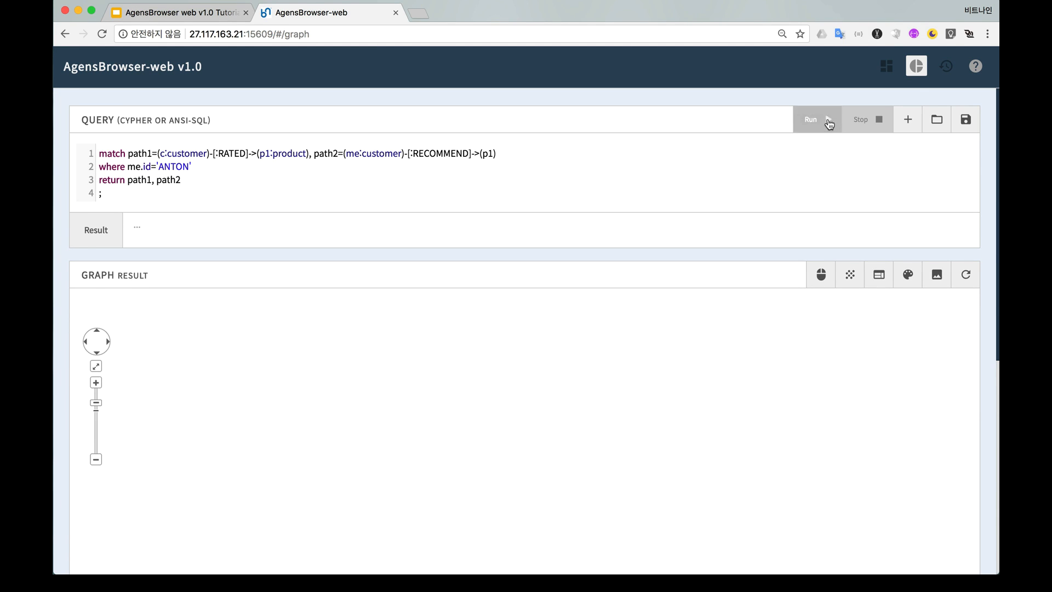
left_click(822, 119)
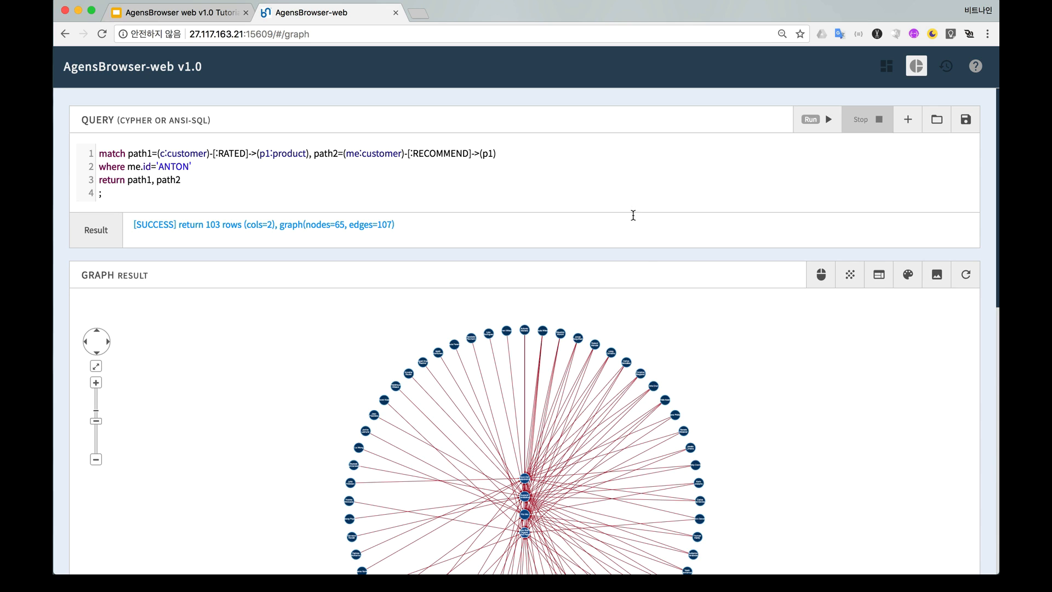
Step: Style the product label with rgb(163, 1, 25) at 85px and the recommend label with rgb(152, 173, 15) at 8px
scroll(709, 356, "down", 3)
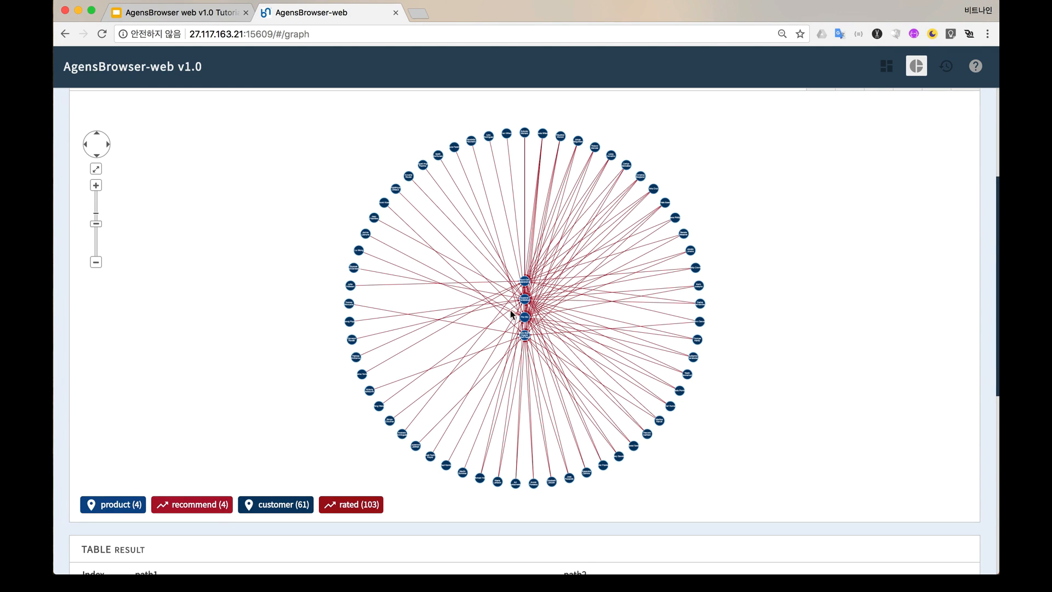
scroll(805, 237, "up", 1)
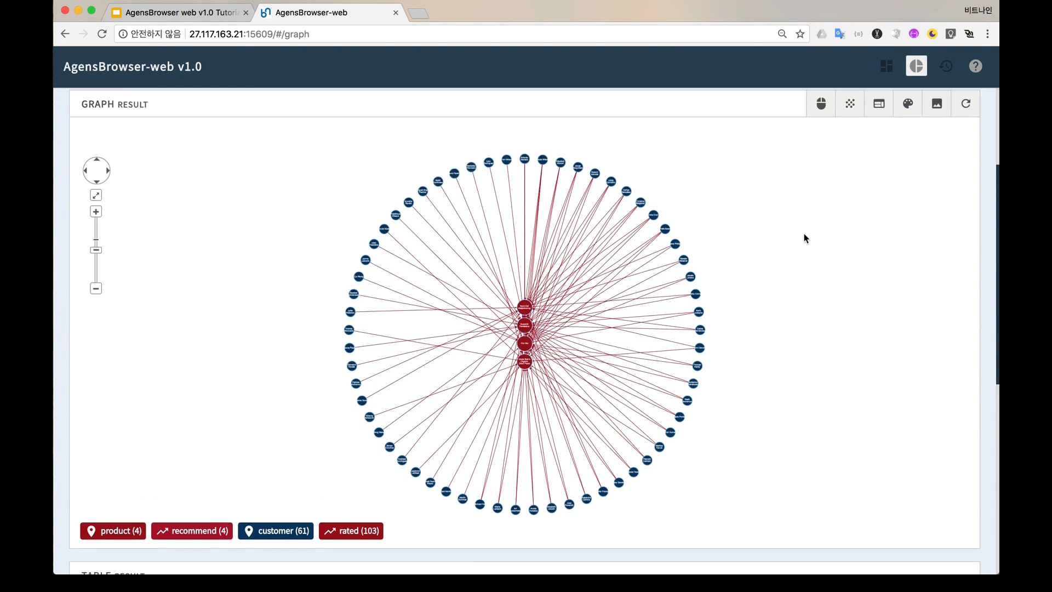
scroll(805, 237, "up", 2)
left_click(904, 163)
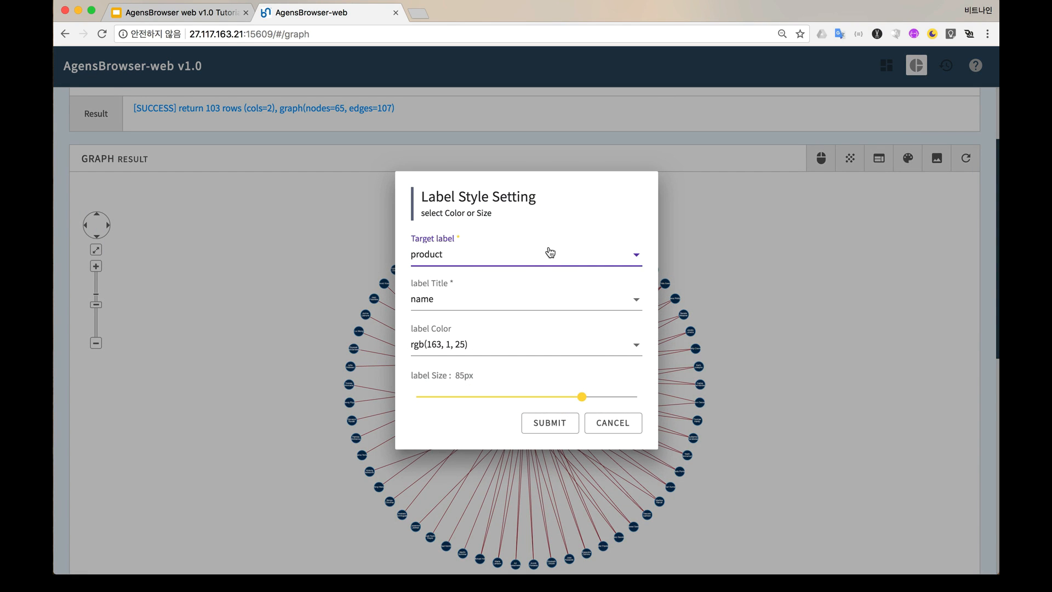
left_click(548, 256)
left_click(500, 287)
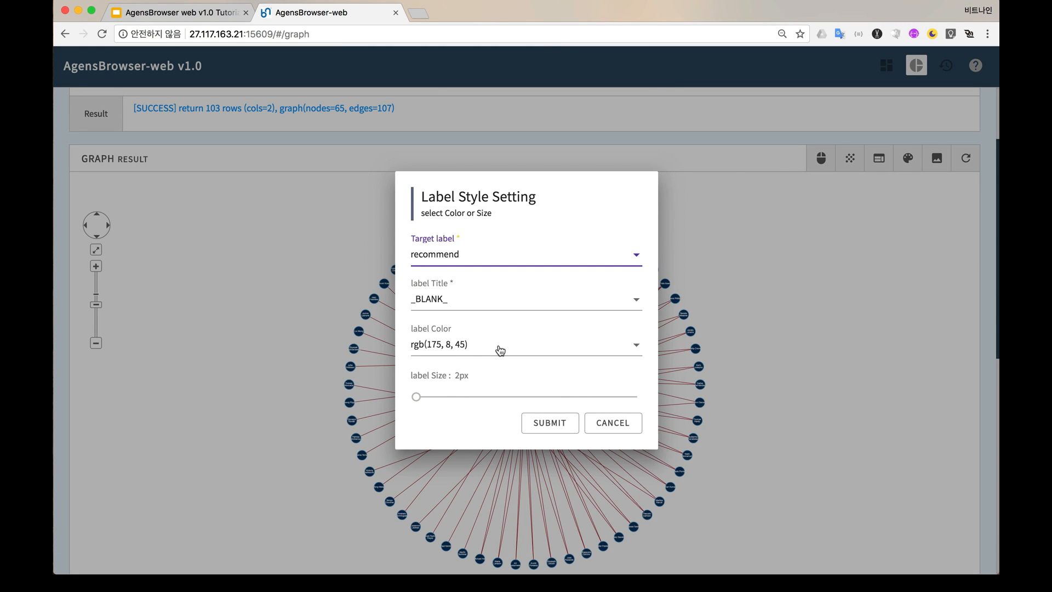
left_click(498, 349)
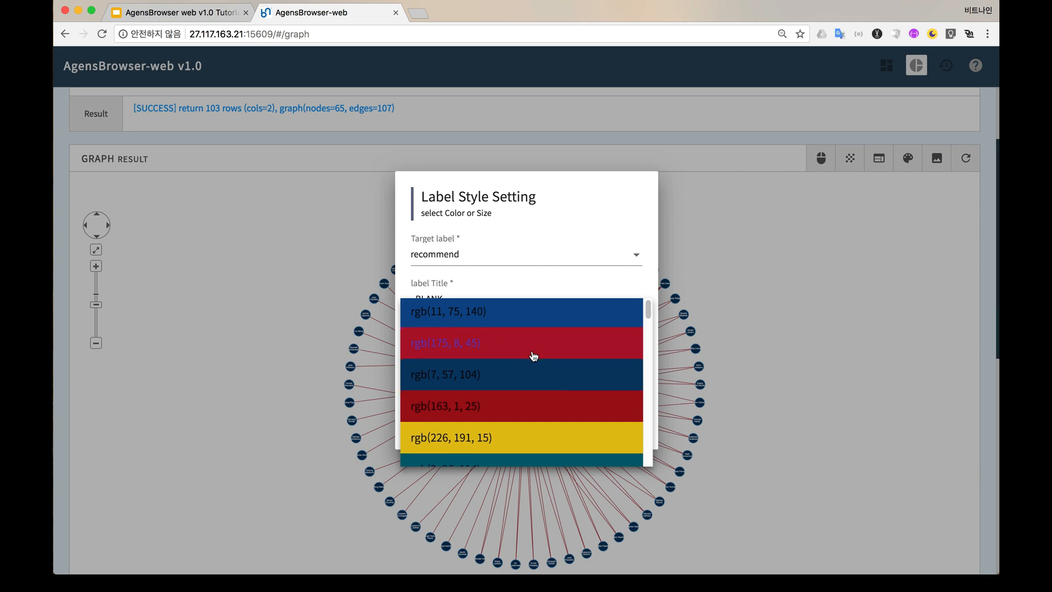
scroll(530, 354, "down", 3)
scroll(530, 354, "down", 1)
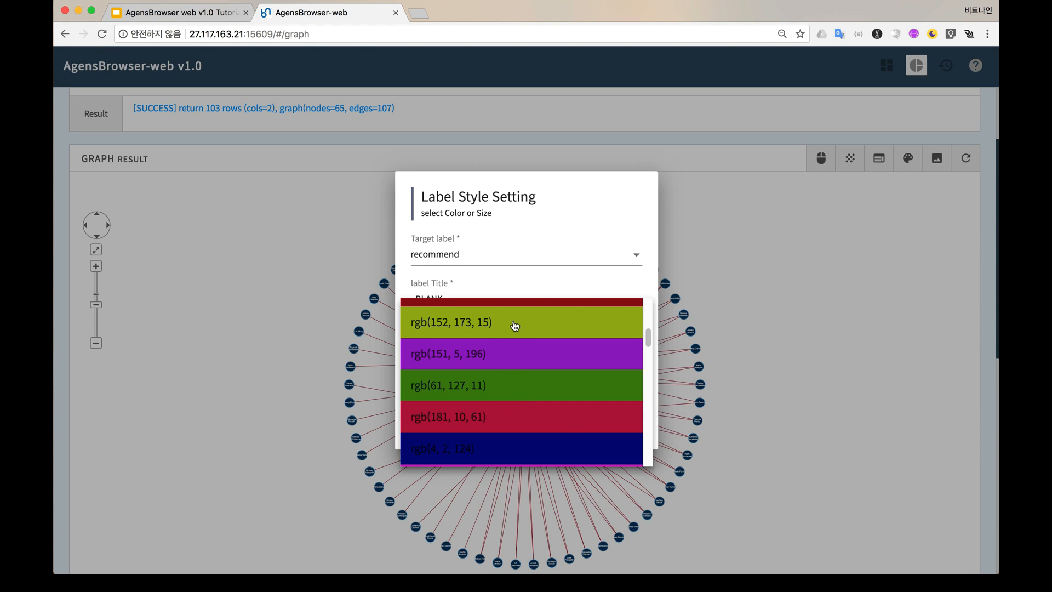
left_click(514, 325)
left_click(464, 395)
left_click_drag(465, 396, 549, 396)
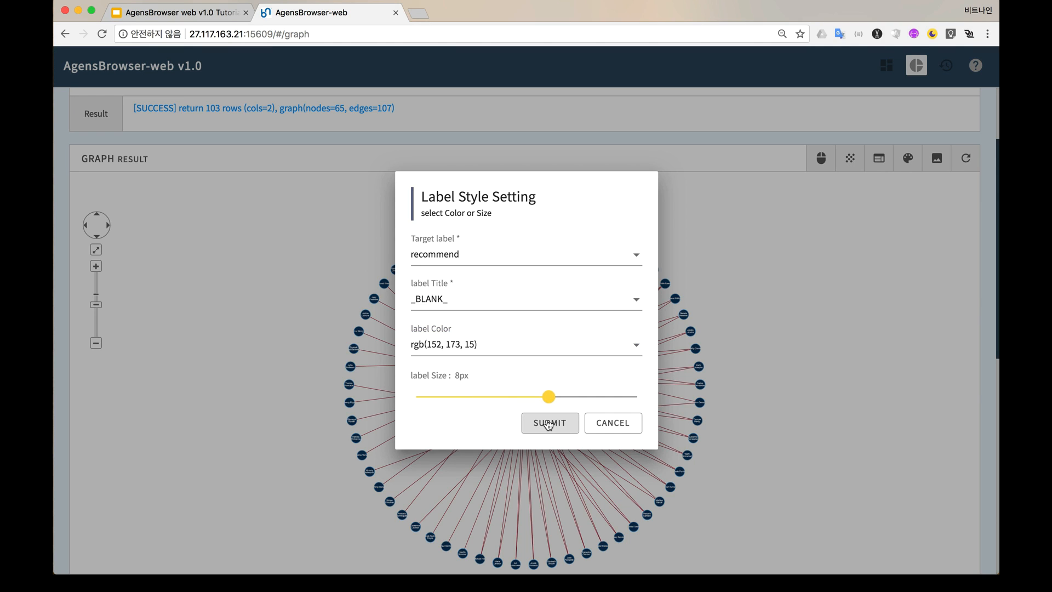
left_click(548, 423)
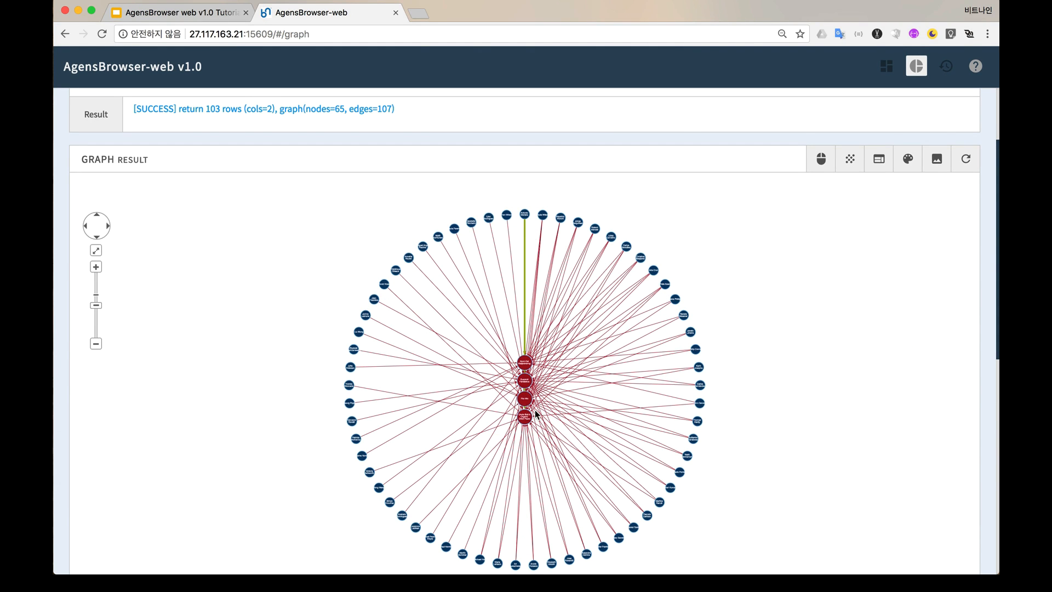
Step: Lock the location of the customer node with the recommend edges and arrange the graph with the COSE-BILKENT layout
left_click(525, 217)
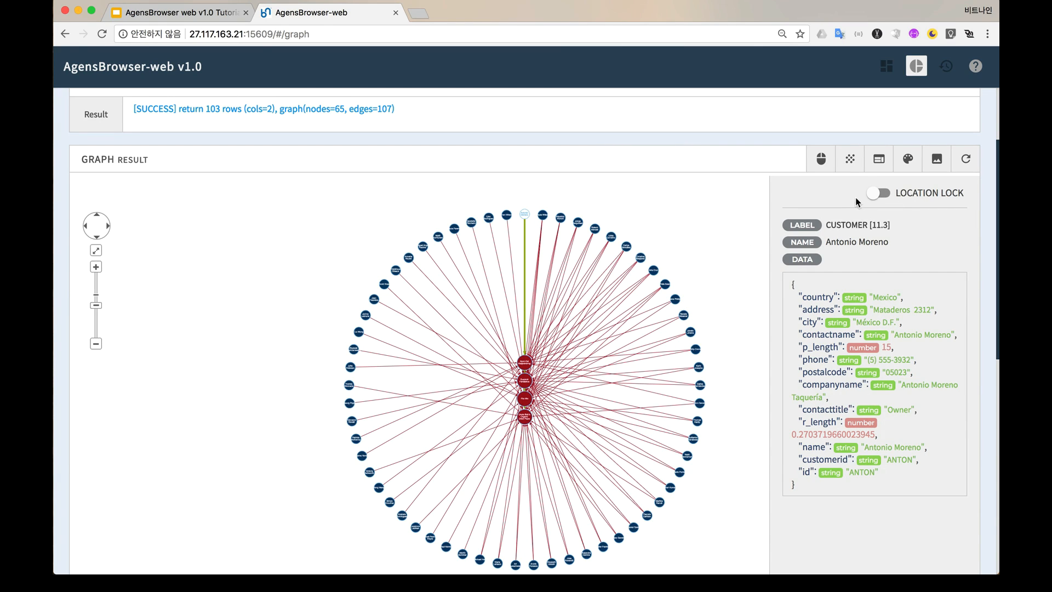
left_click(882, 193)
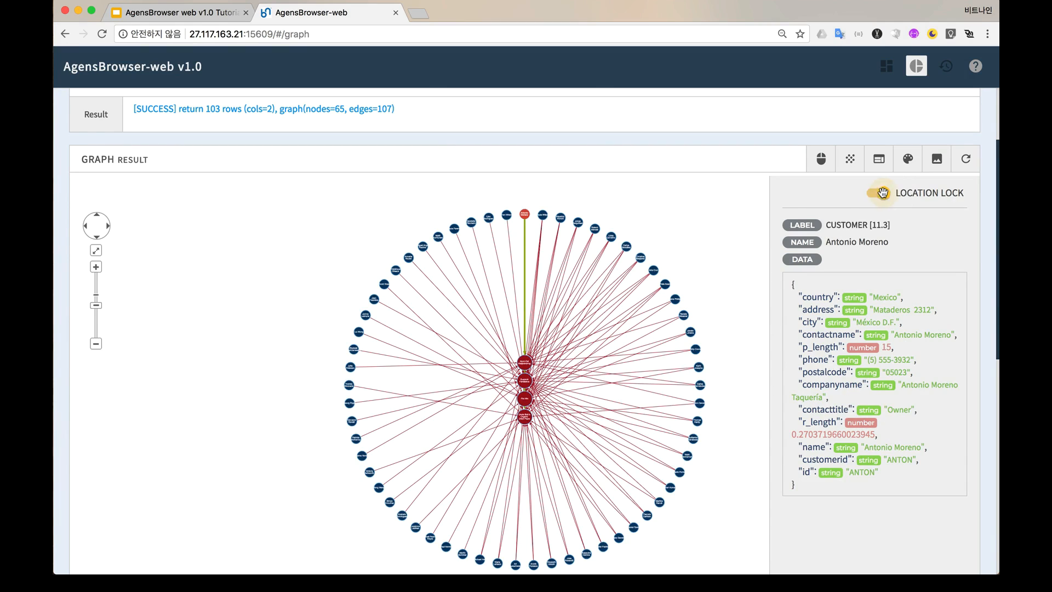
left_click(880, 160)
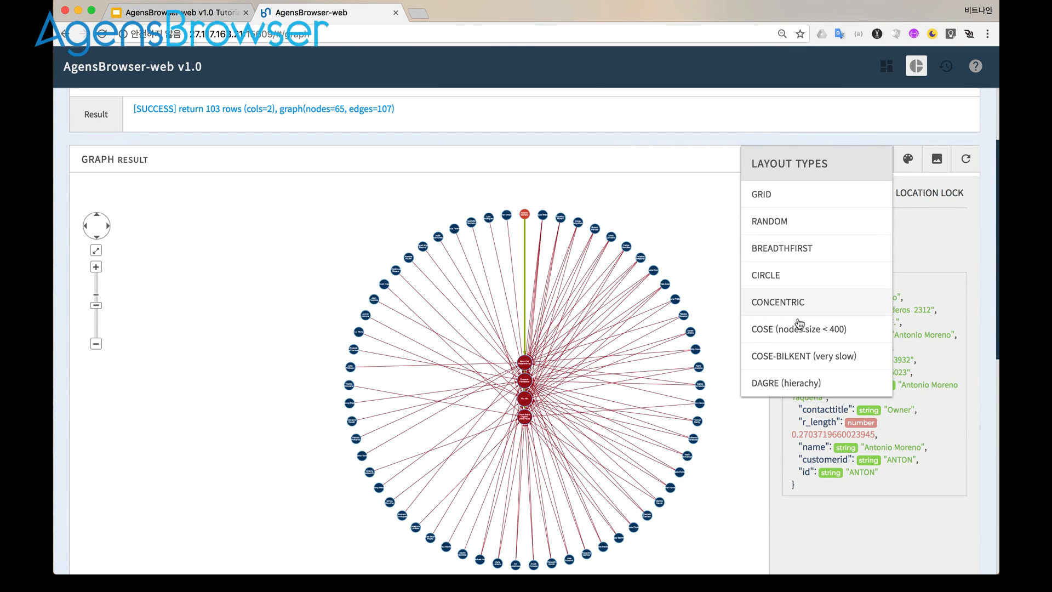
left_click(793, 357)
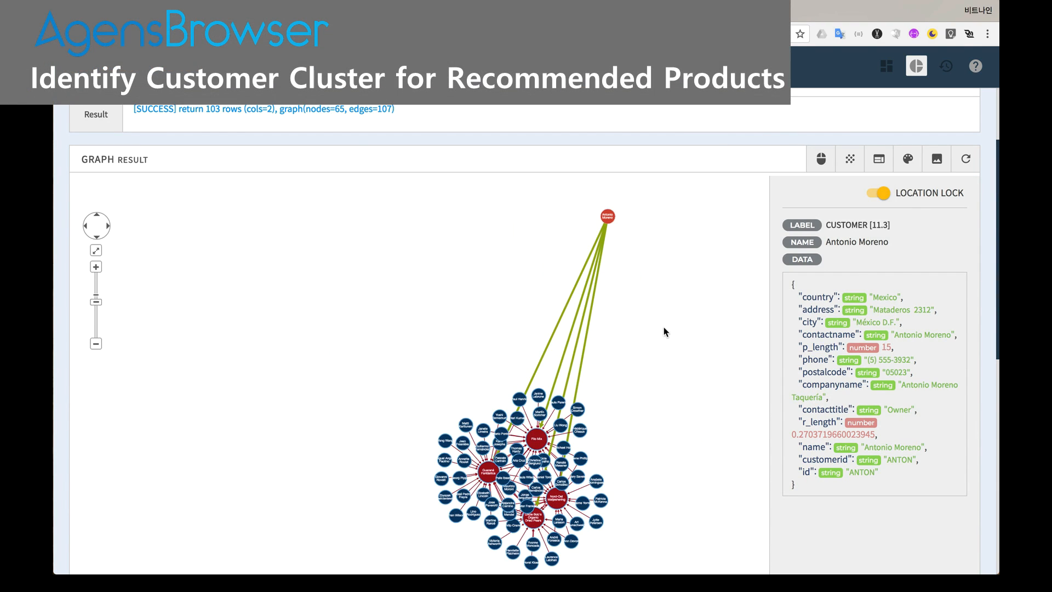
left_click(661, 363)
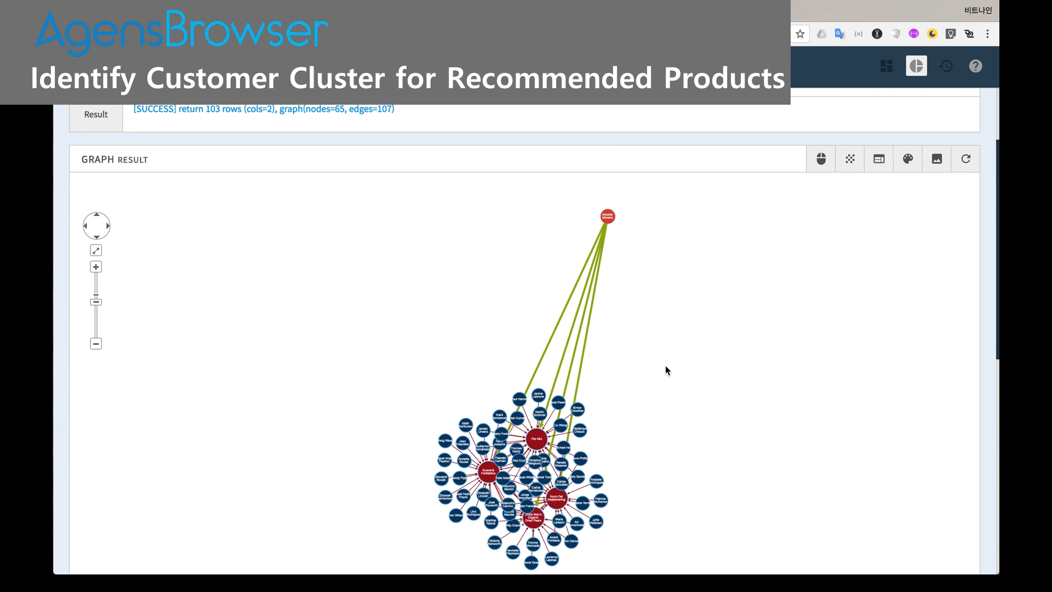
Step: Turn on neighbor grouping and move the Filo Mix product with its connected customers to the upper-left area of the graph
scroll(666, 368, "down", 5)
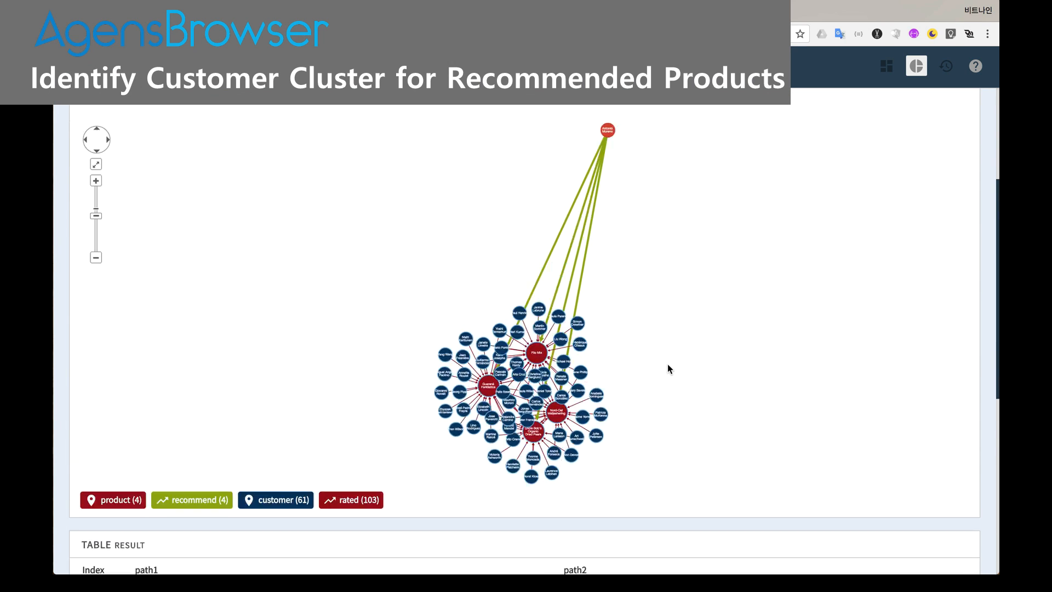
scroll(667, 363, "up", 2)
scroll(685, 348, "up", 2)
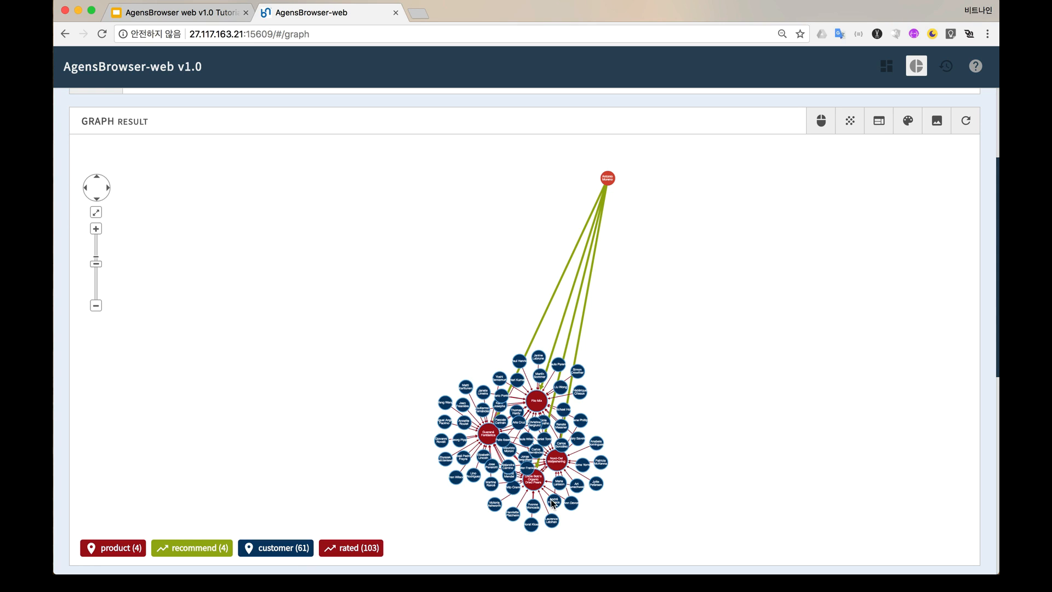
left_click(851, 124)
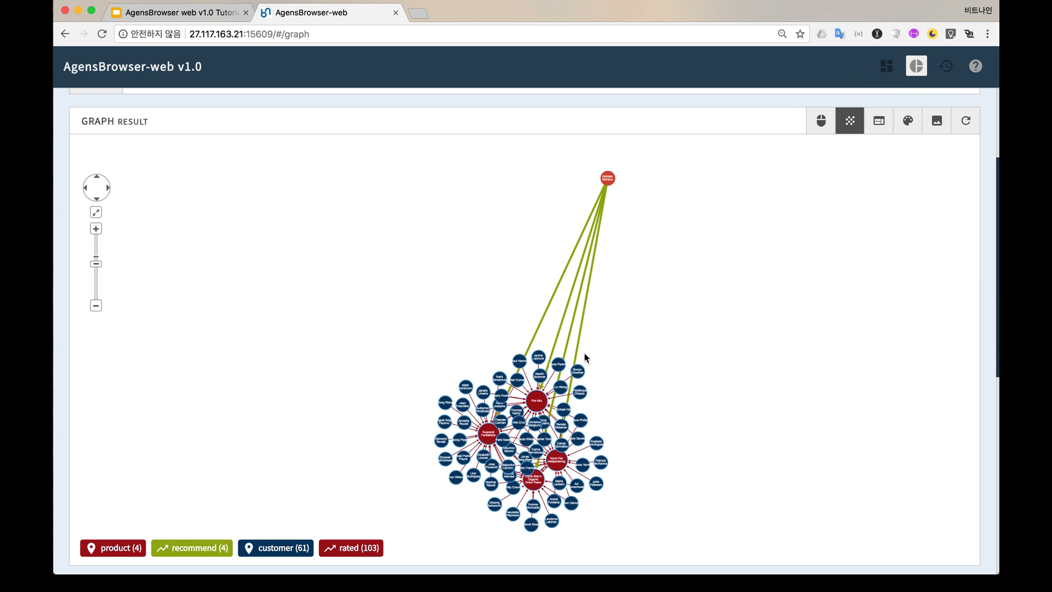
left_click(539, 404)
mouse_move(539, 404)
left_mouse_down()
mouse_move(434, 301)
mouse_move(378, 279)
mouse_move(383, 231)
left_mouse_up()
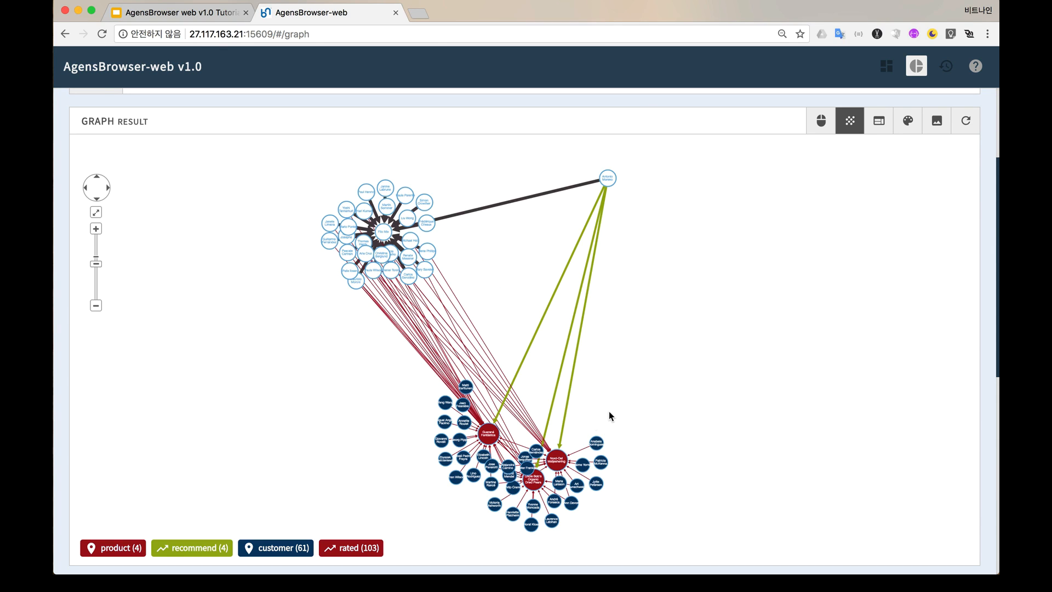
left_click(631, 392)
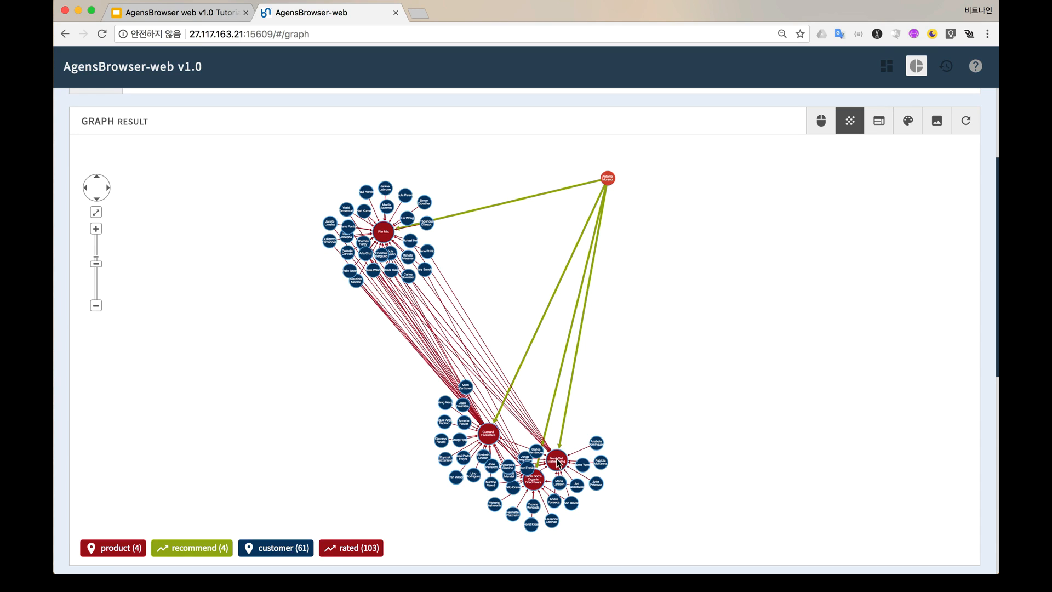
Step: Move the Guaraná Fantástica product with its connected customers to the lower-left area of the graph, below the Filo Mix cluster
left_click(493, 436)
left_click_drag(494, 438, 373, 445)
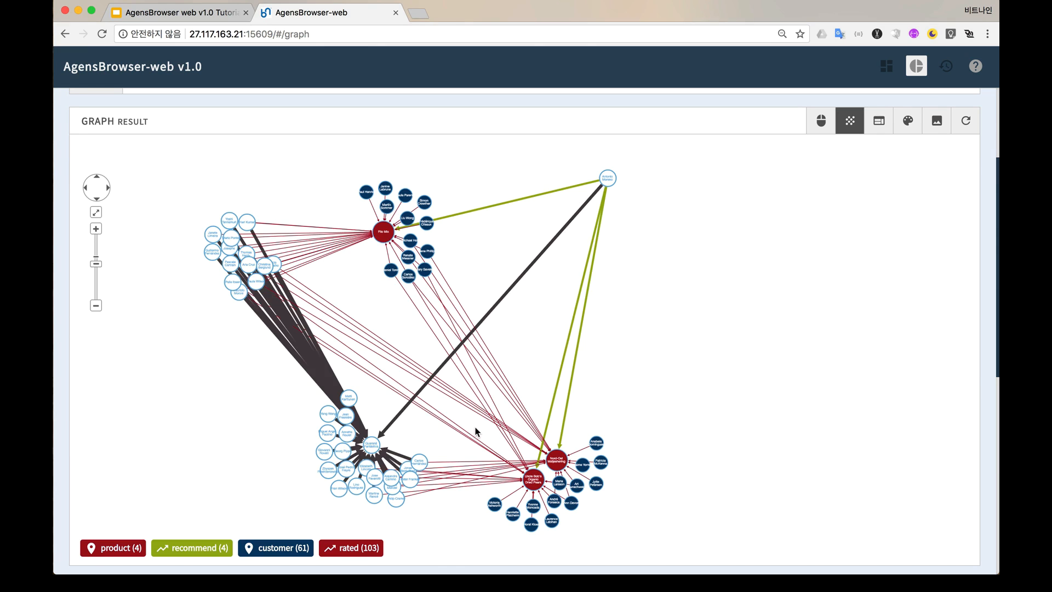
left_click(662, 462)
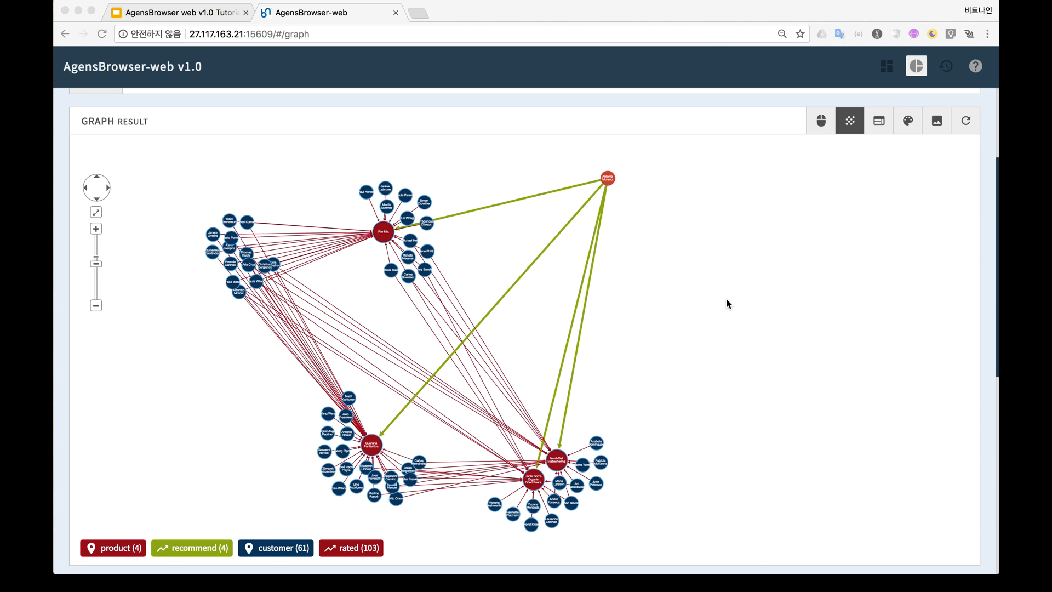
left_click(685, 303)
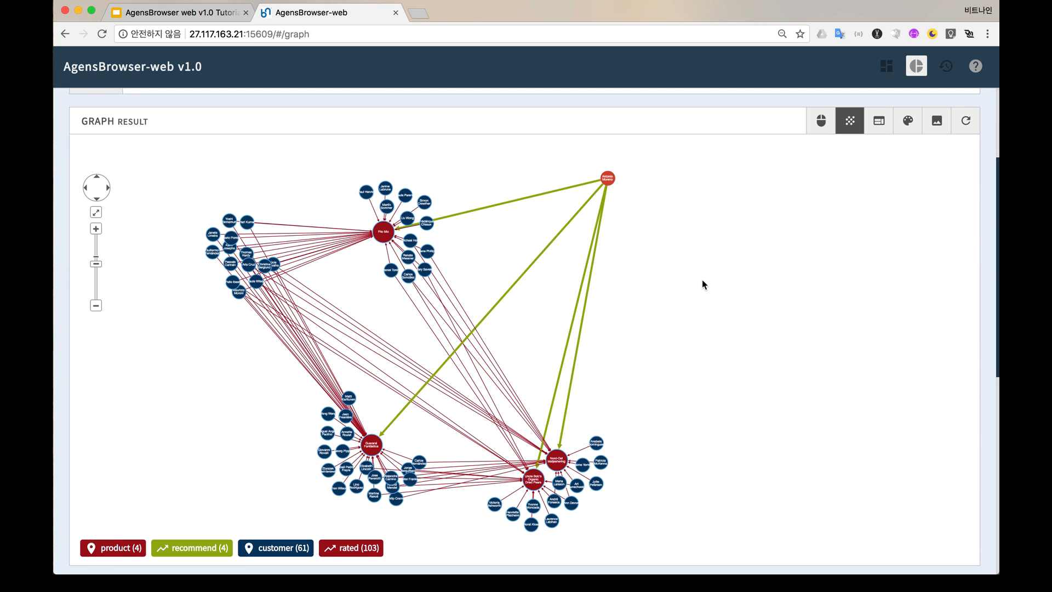
scroll(702, 284, "up", 5)
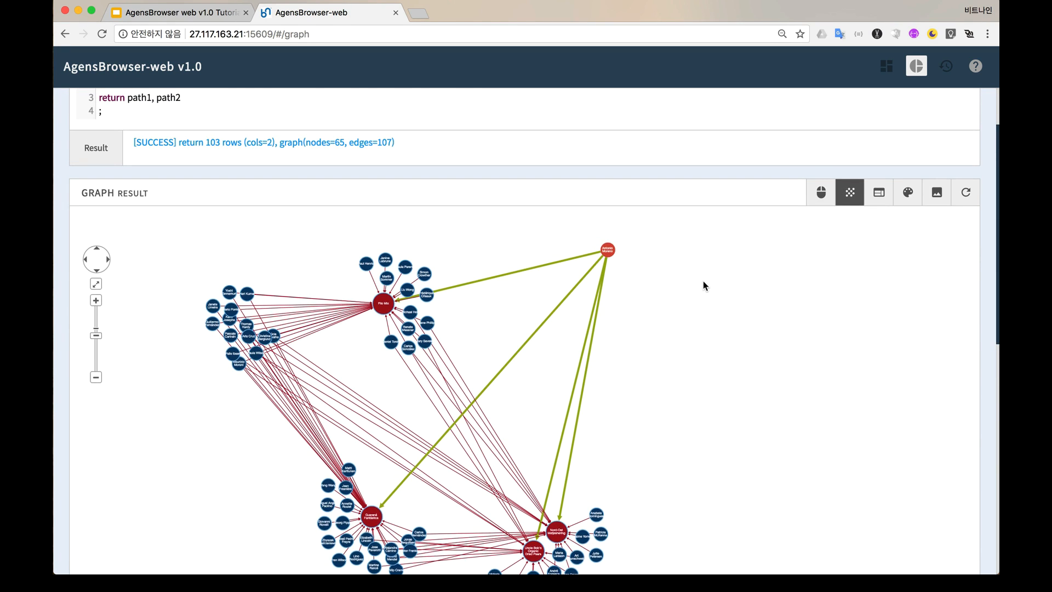
scroll(712, 338, "up", 1)
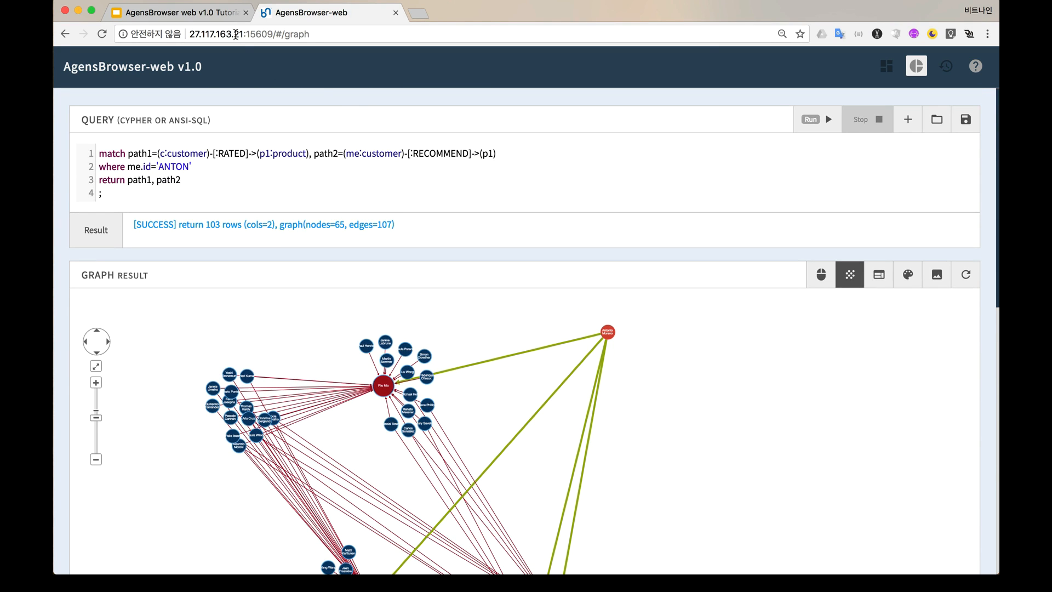